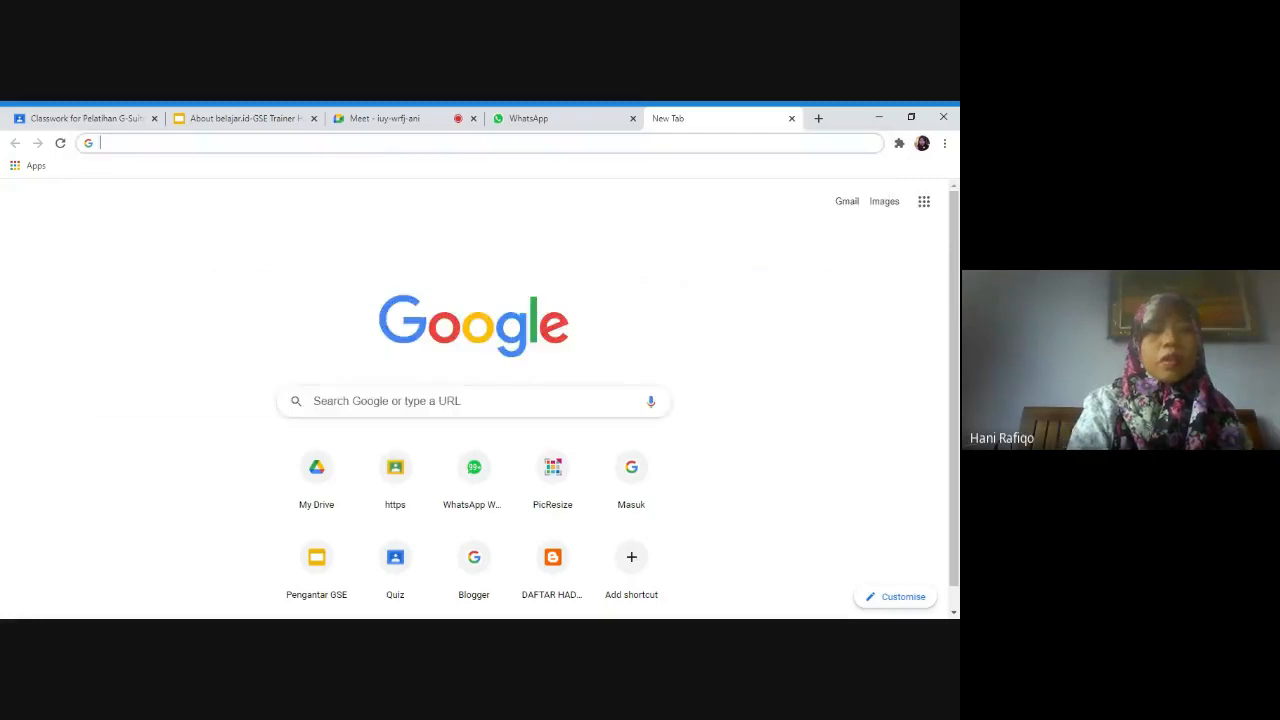
Step: Open Google Drive in the new browser tab and glance at the training presentation while it loads
text(dr)
key(Return)
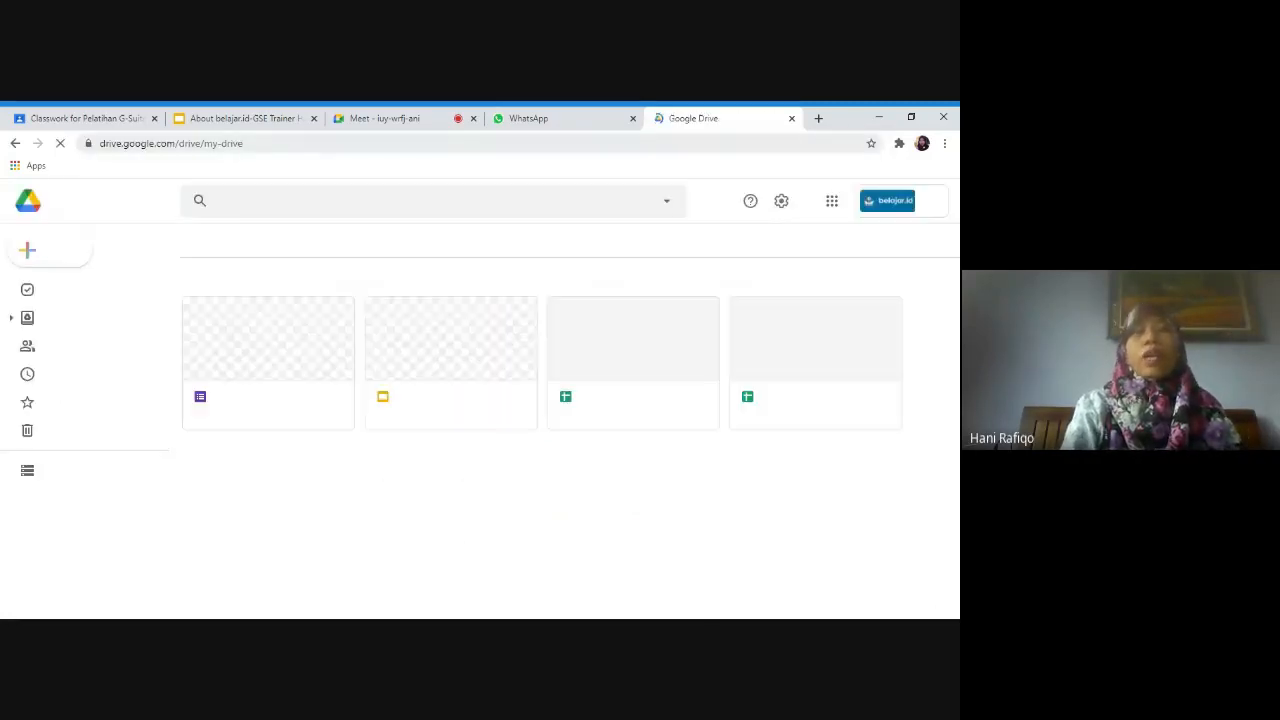
click(271, 130)
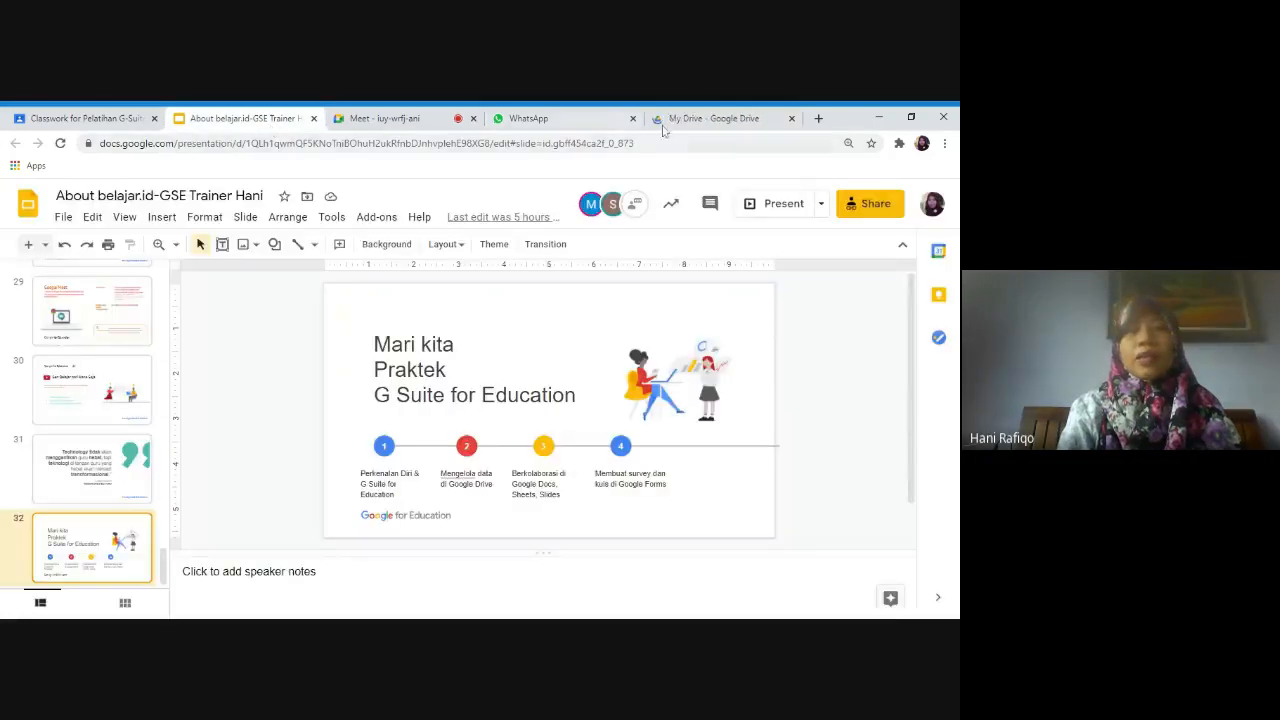
click(710, 118)
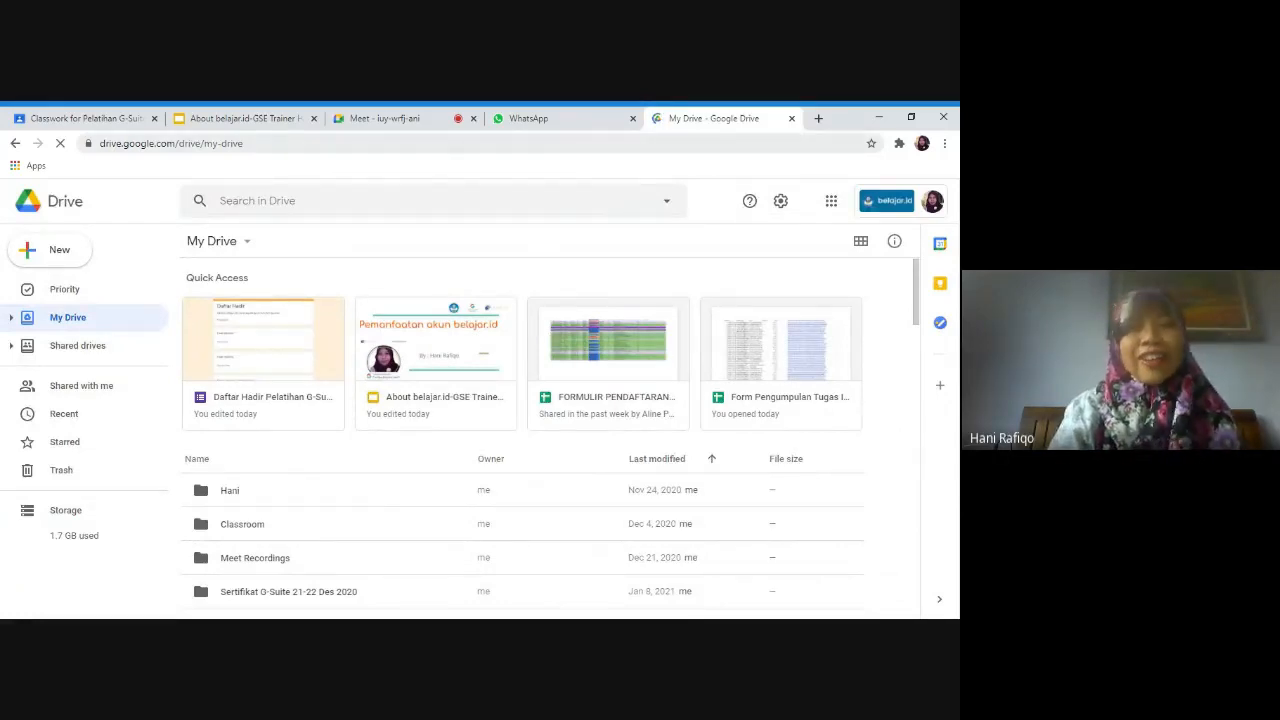
Step: Switch to the Google Meet call, read the participants' chat messages, and return to Google Drive
click(410, 122)
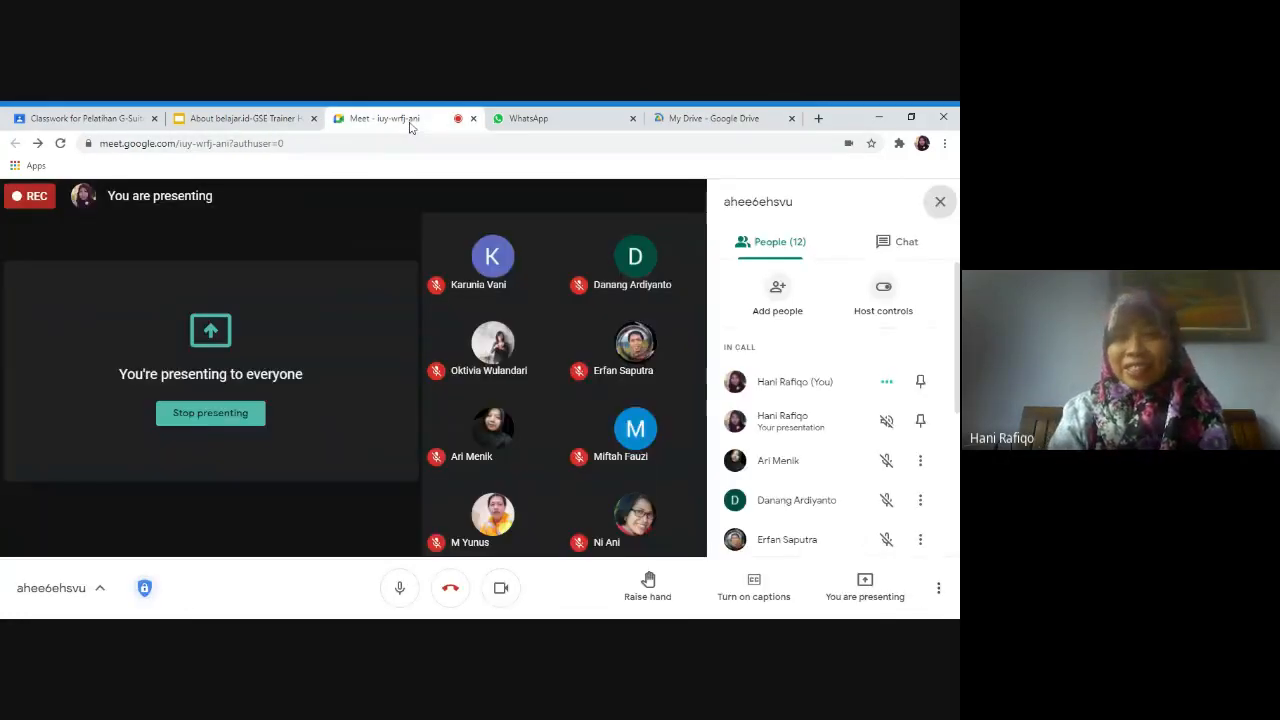
click(905, 243)
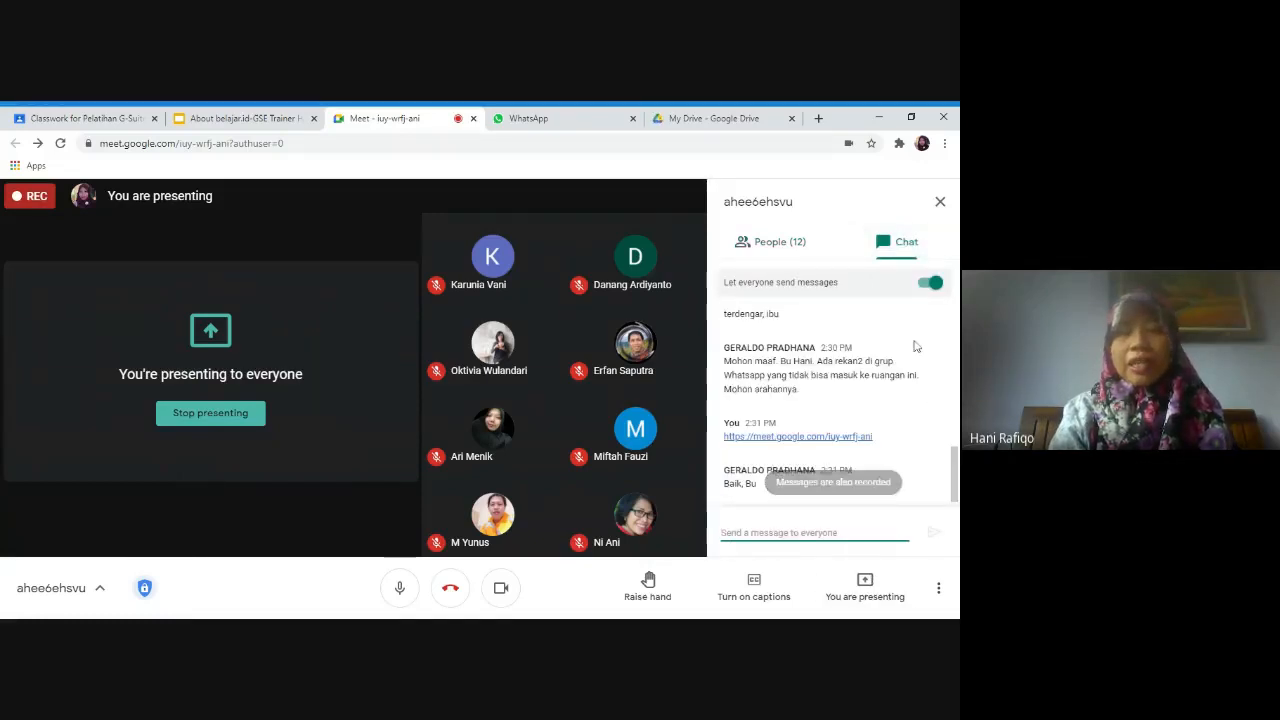
click(720, 119)
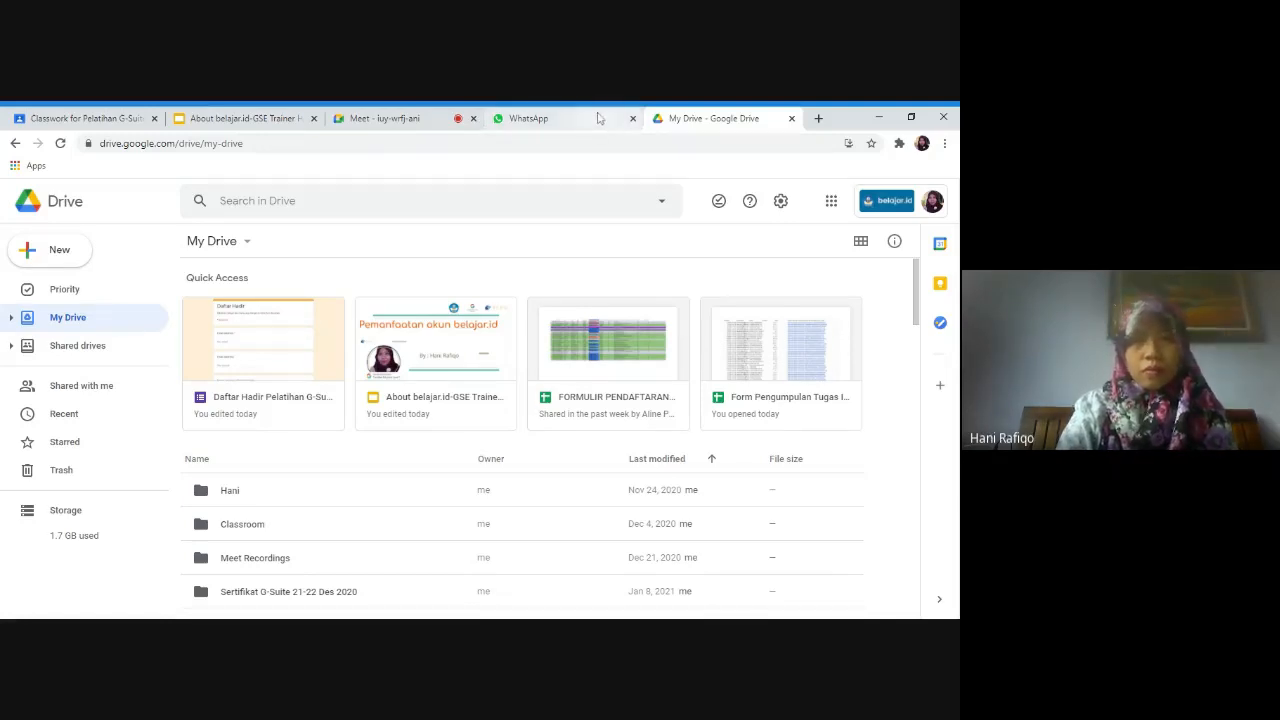
click(393, 122)
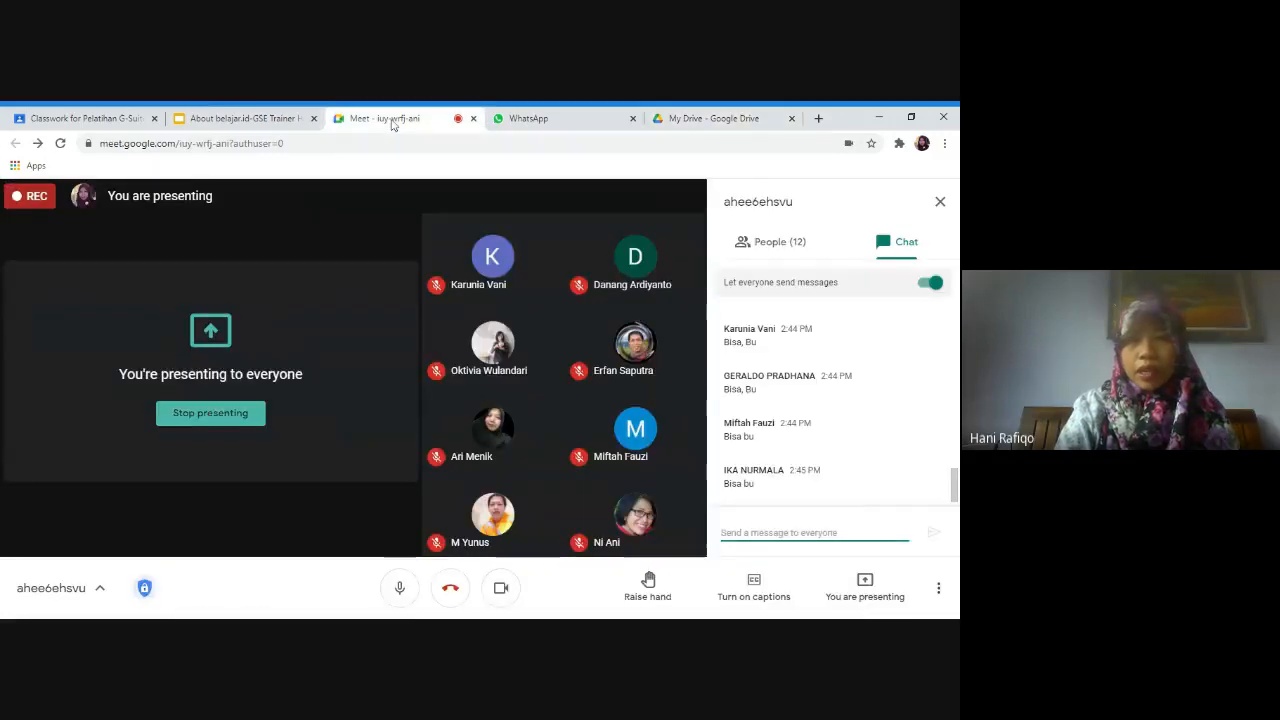
click(673, 125)
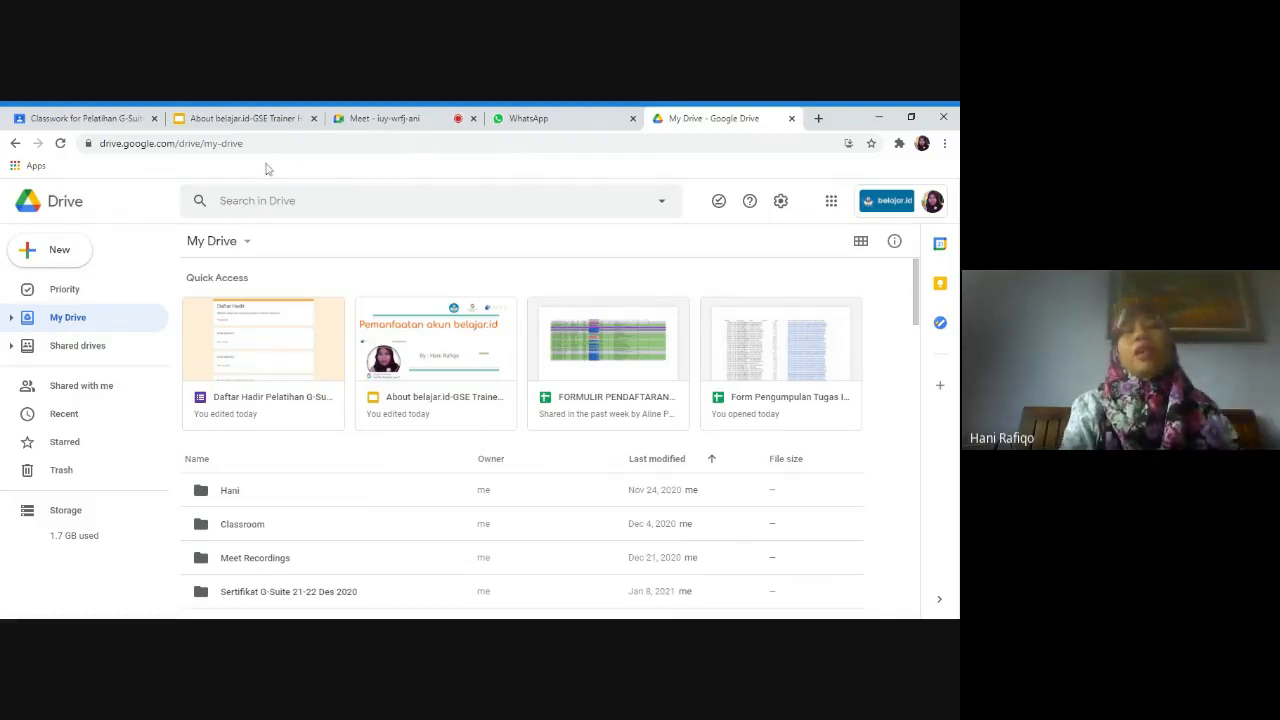
Step: Browse the full list of Google apps available from Drive, from Account through Classroom, and close it
click(300, 143)
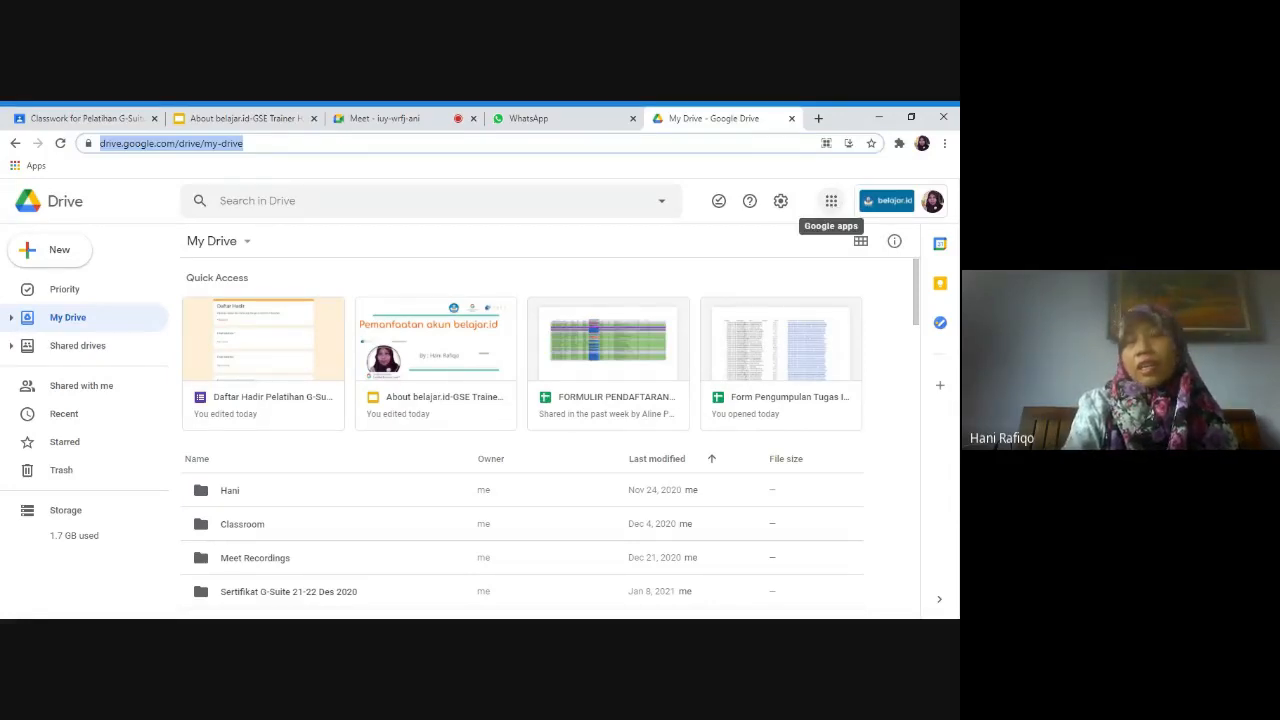
click(831, 201)
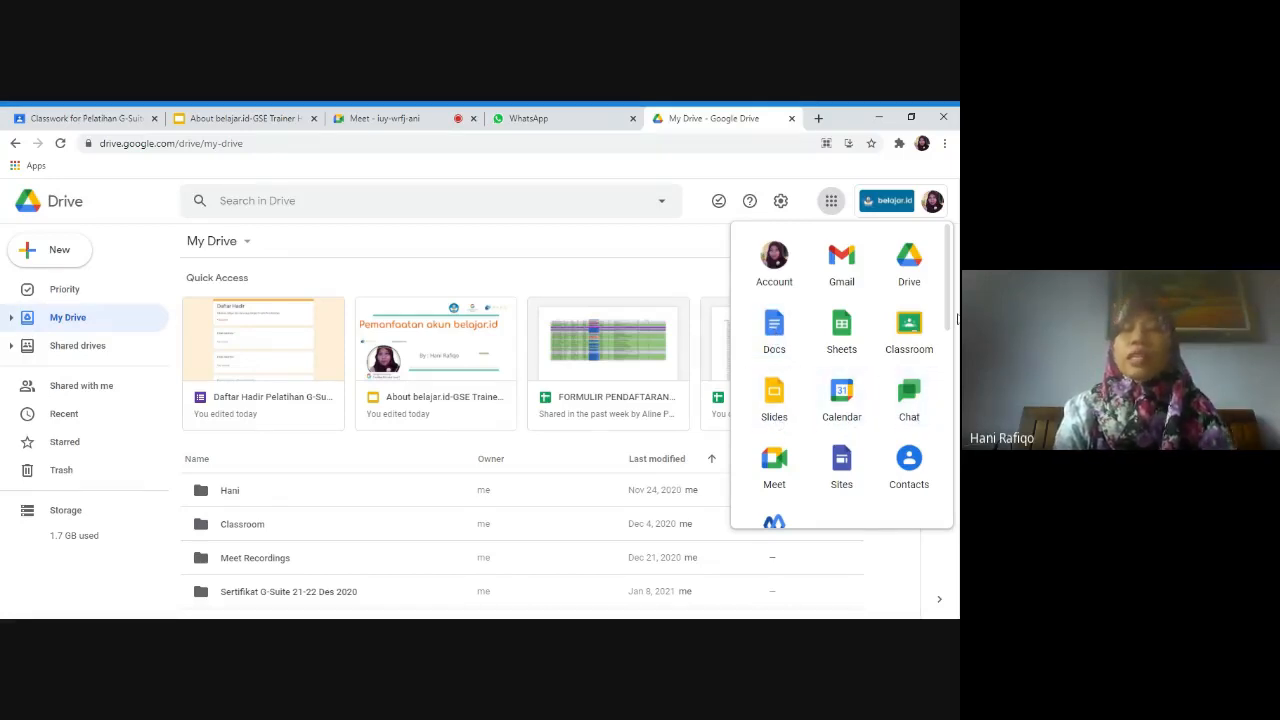
drag(953, 317, 953, 365)
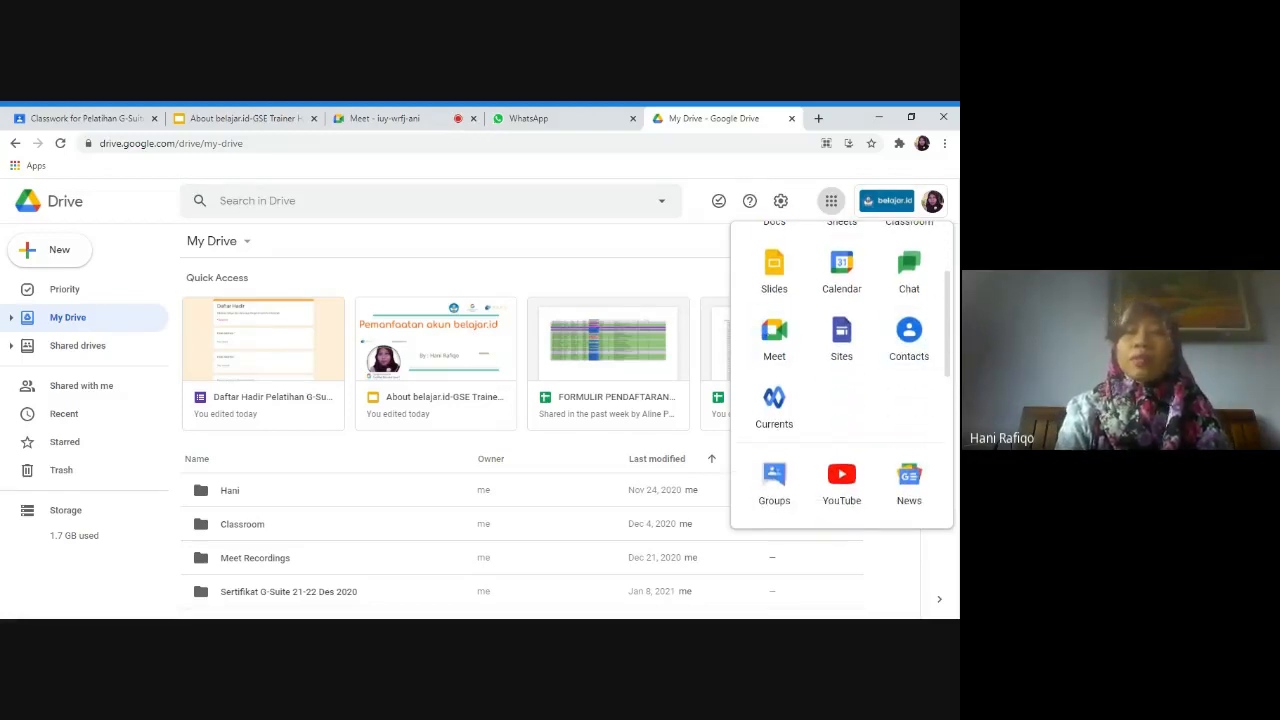
drag(952, 369, 952, 430)
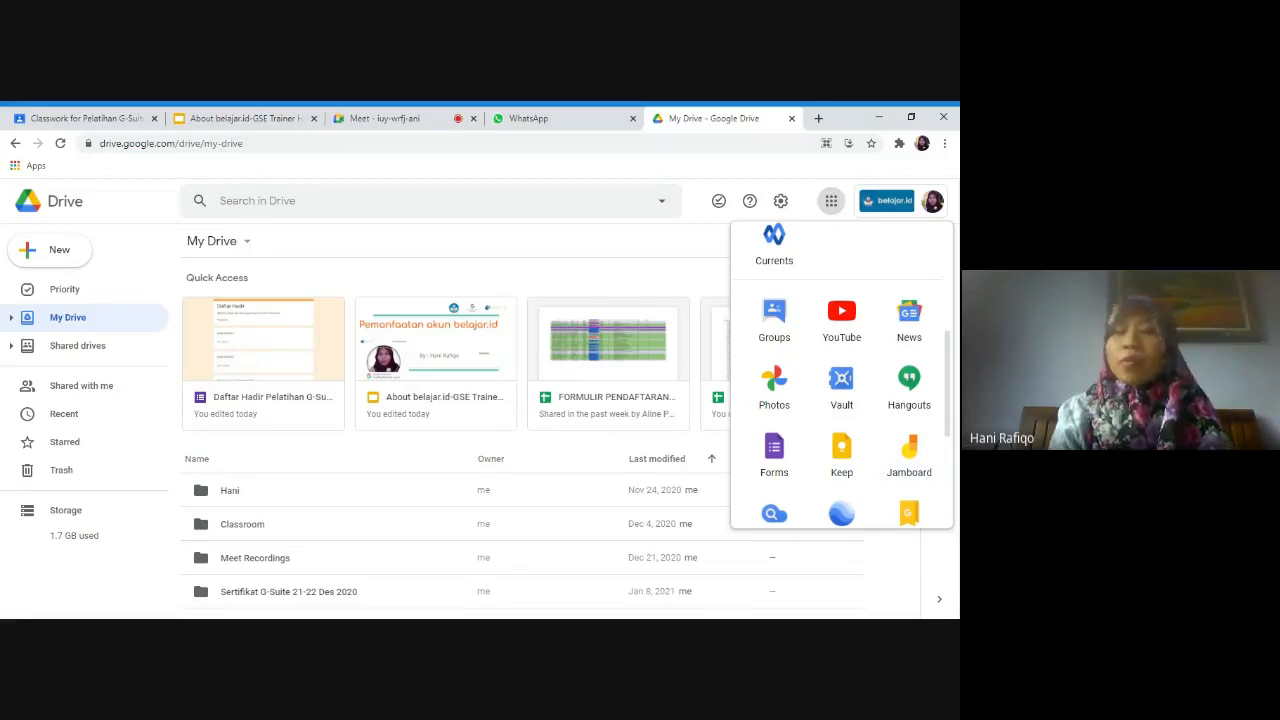
scroll(950, 385, down, 2)
scroll(950, 387, down, 3)
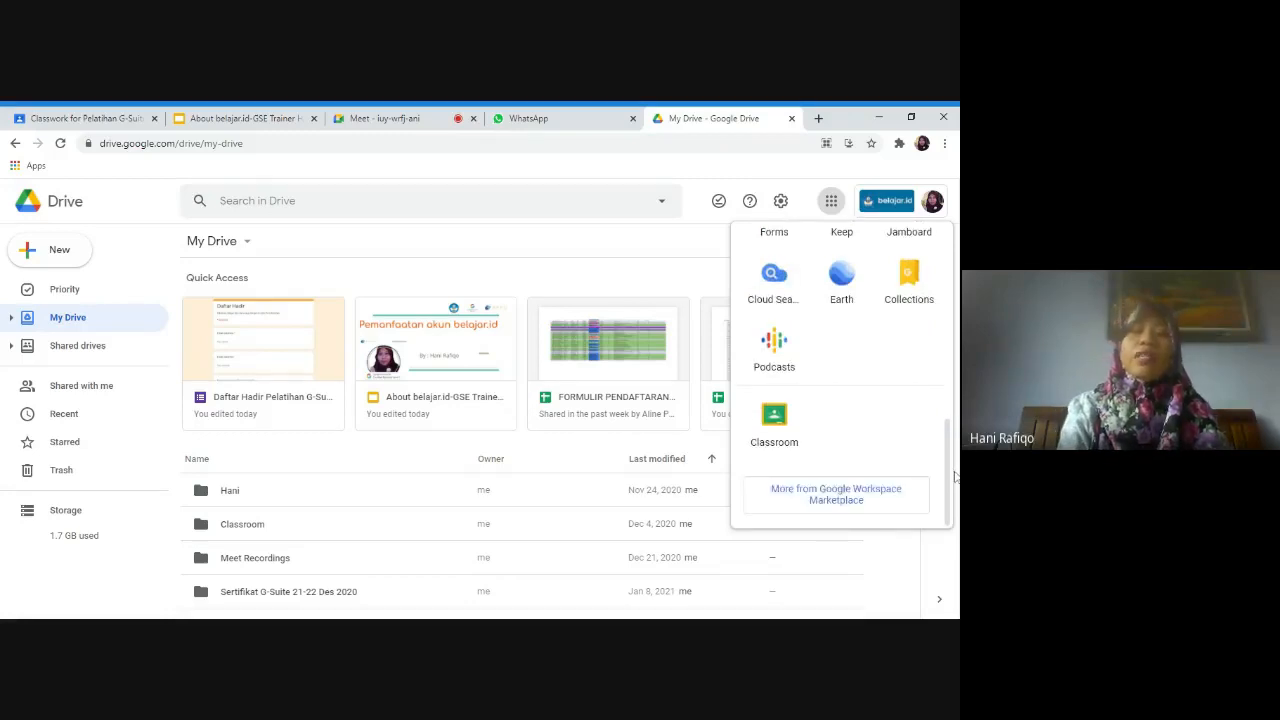
drag(954, 473, 950, 246)
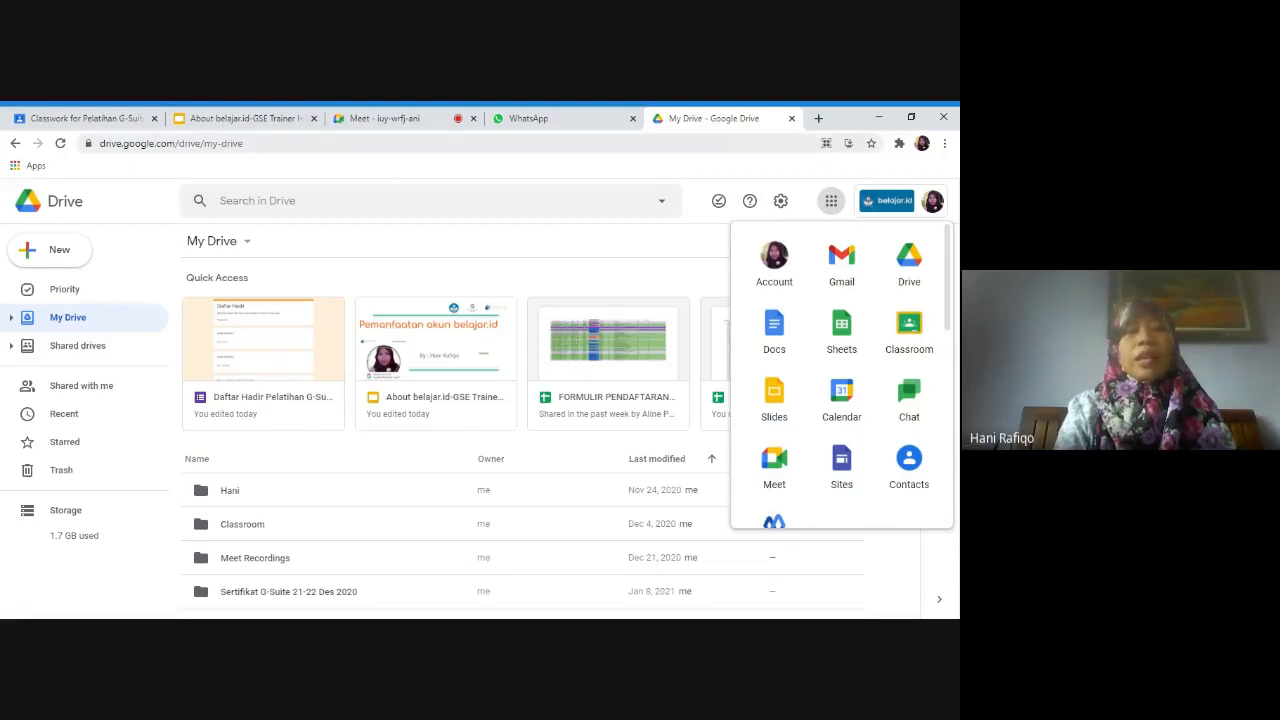
click(437, 143)
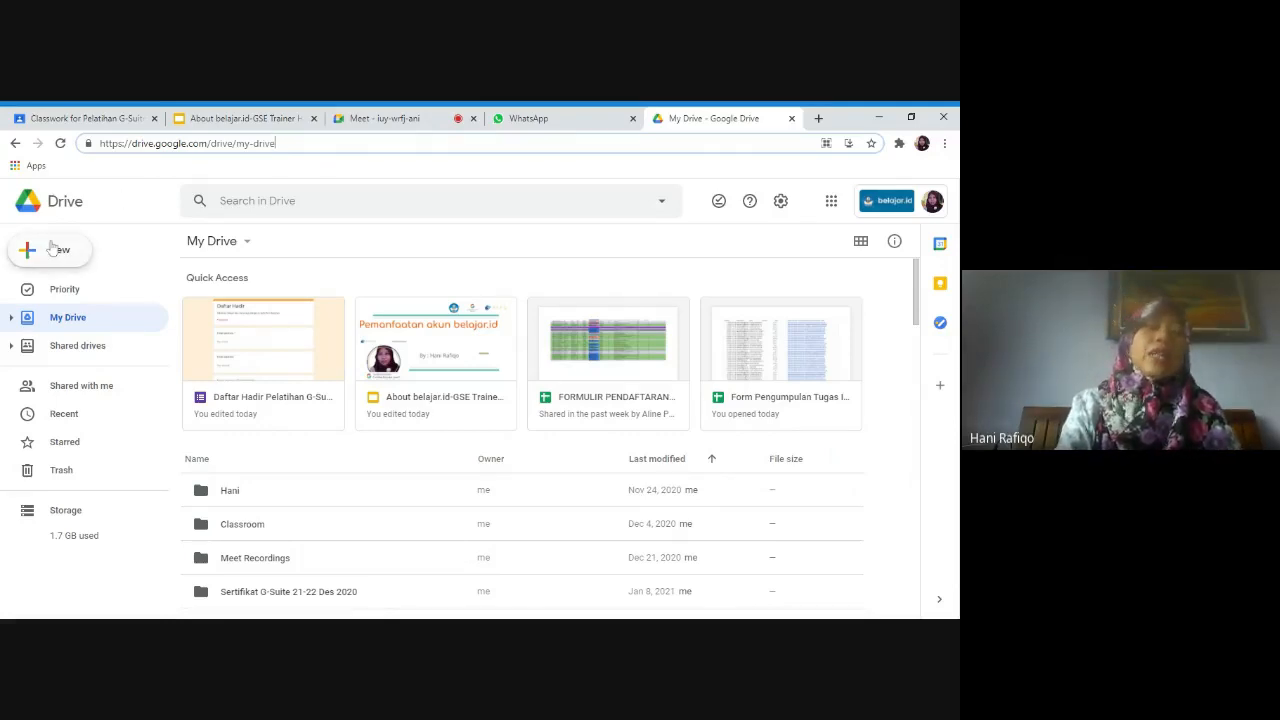
Step: Examine Drive's options for creating new items, including the new folder dialog and the Google Slides and Google Forms choices, without creating anything
click(74, 262)
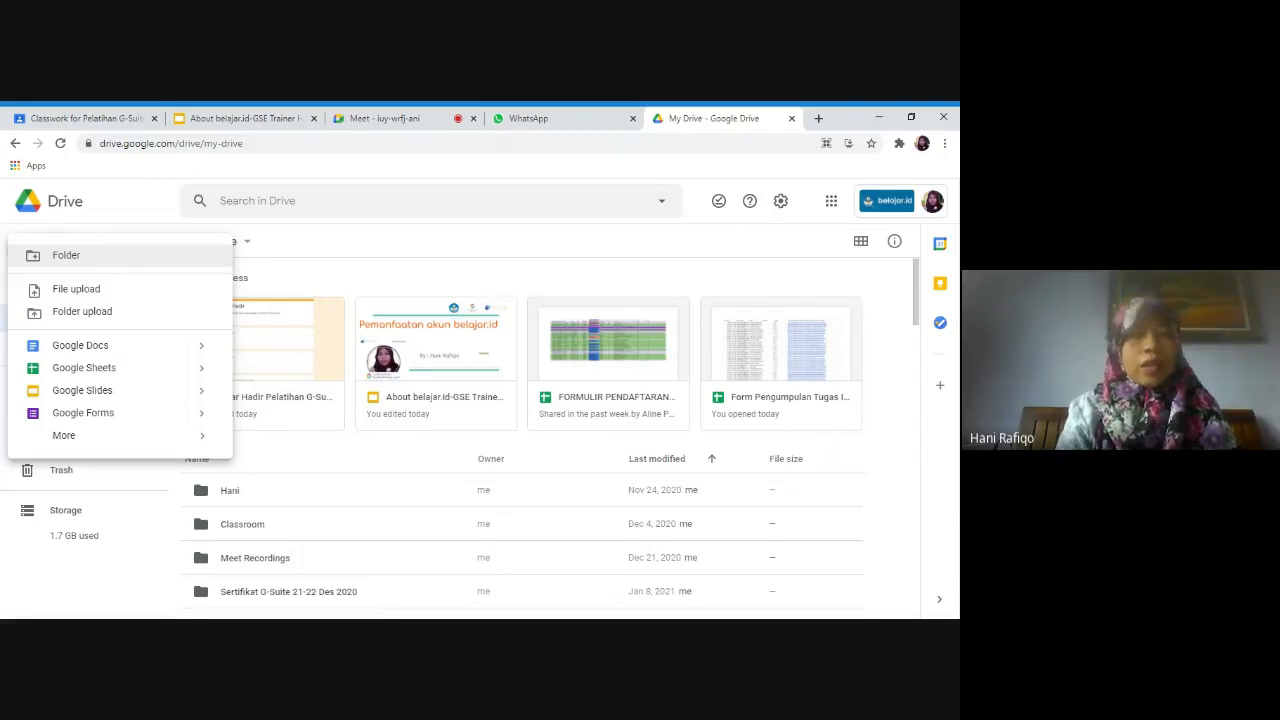
click(133, 262)
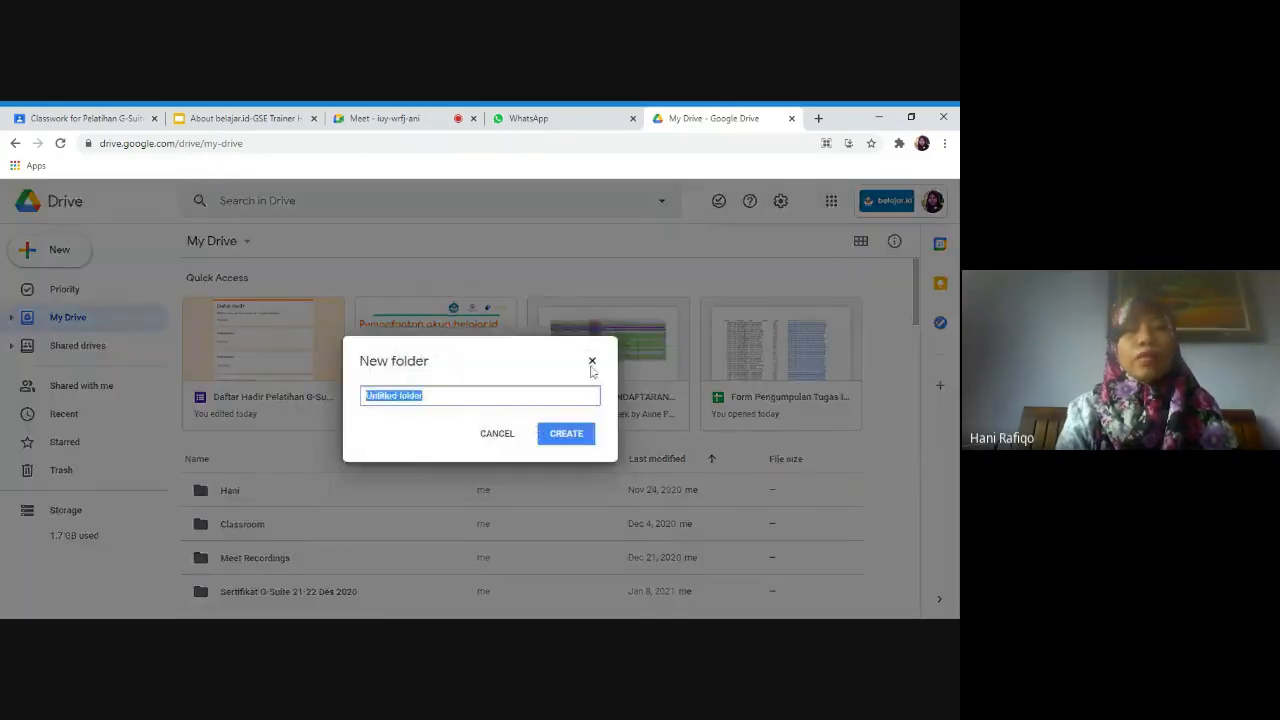
click(592, 362)
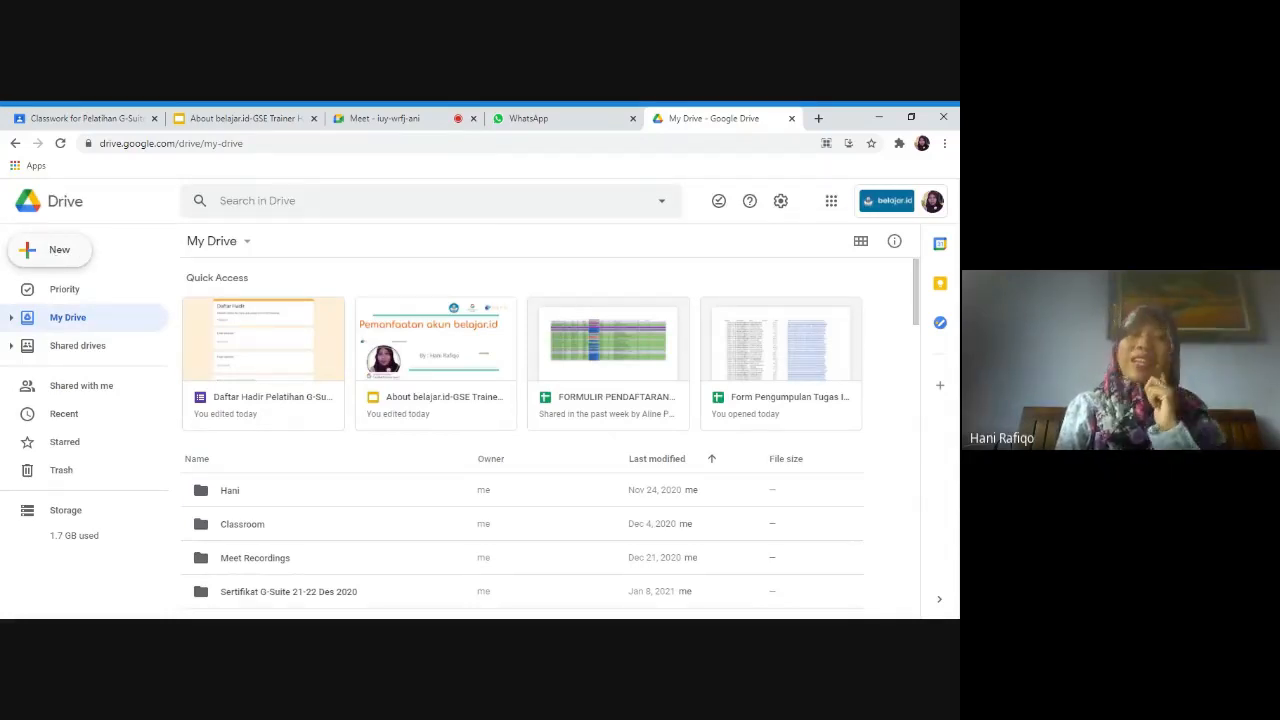
click(55, 258)
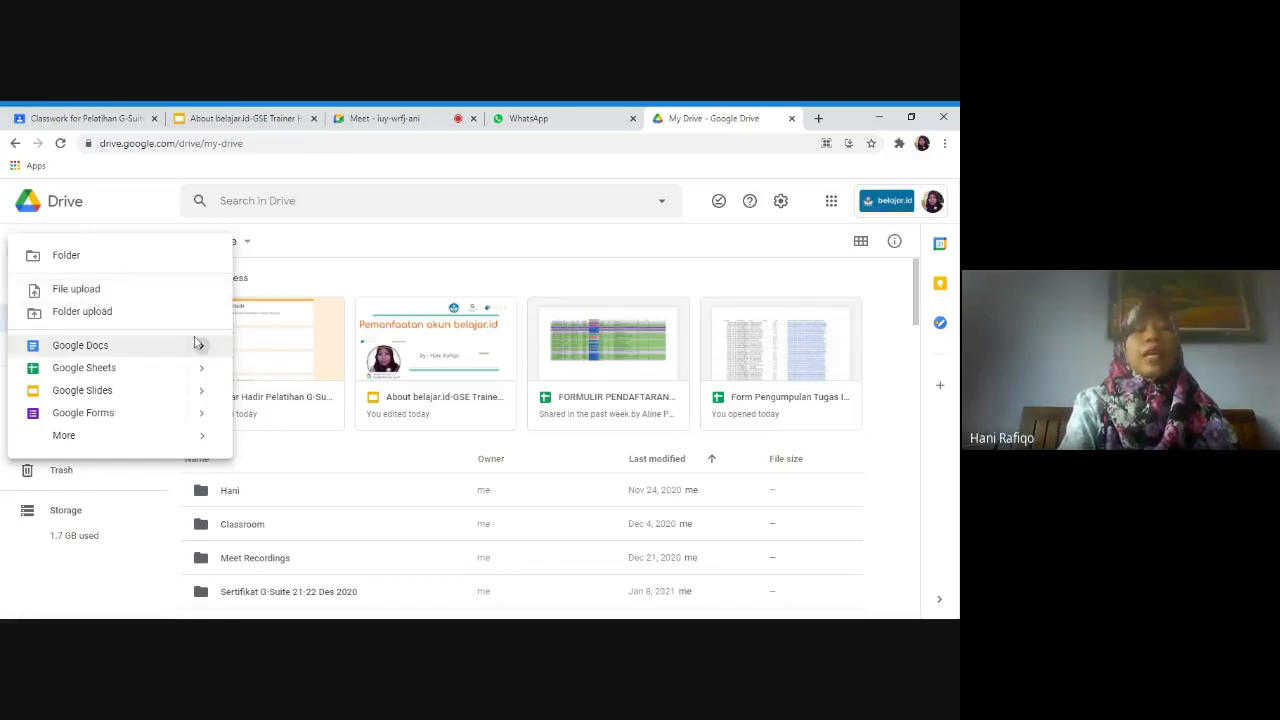
mouse_move(200, 345)
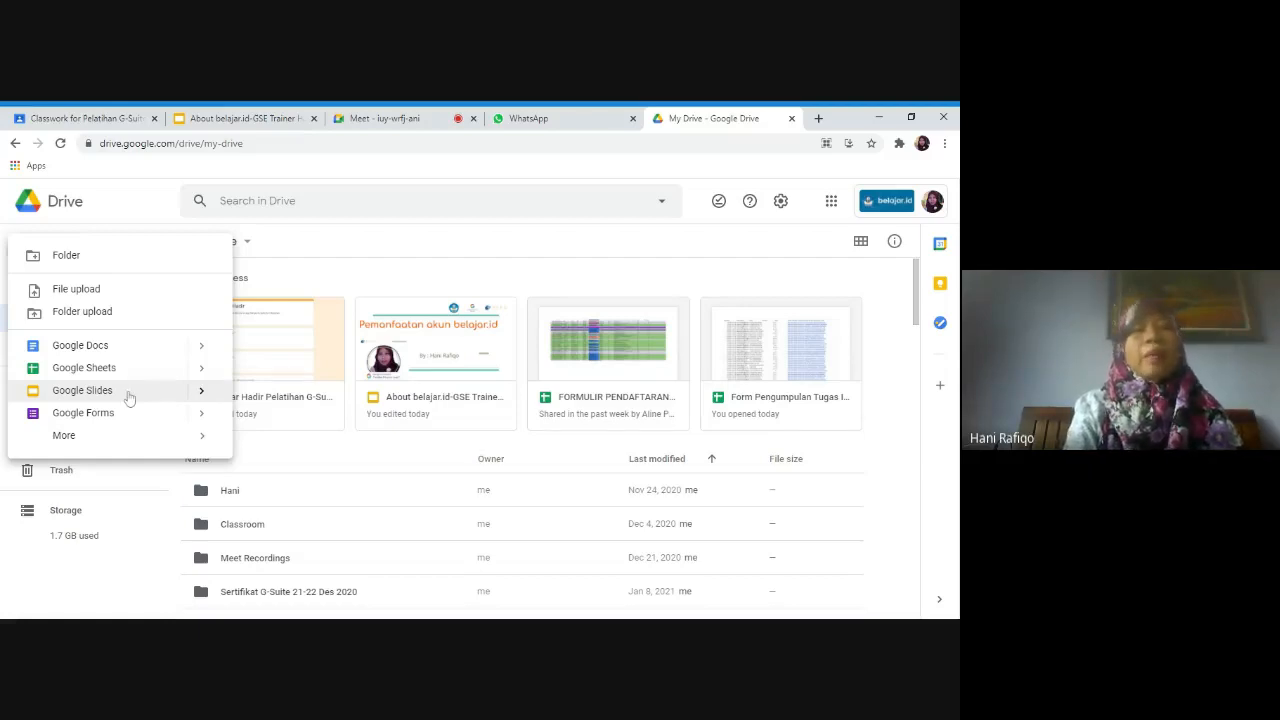
click(206, 396)
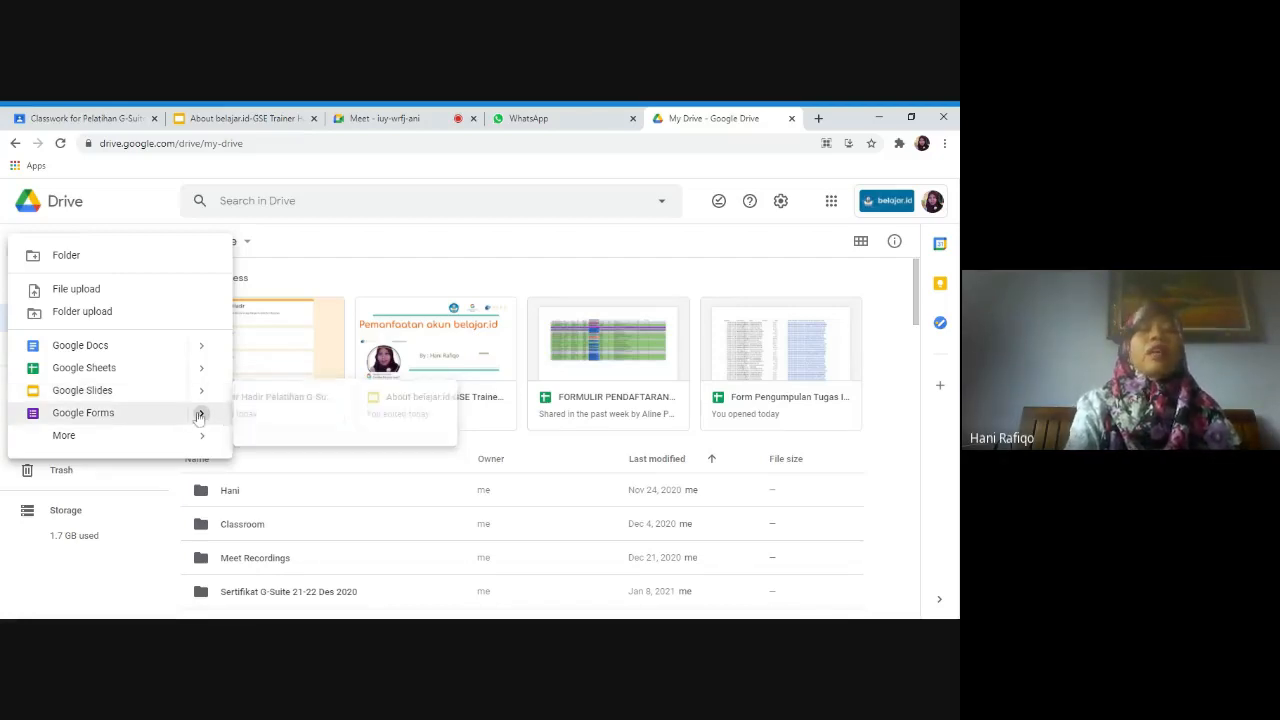
mouse_move(200, 418)
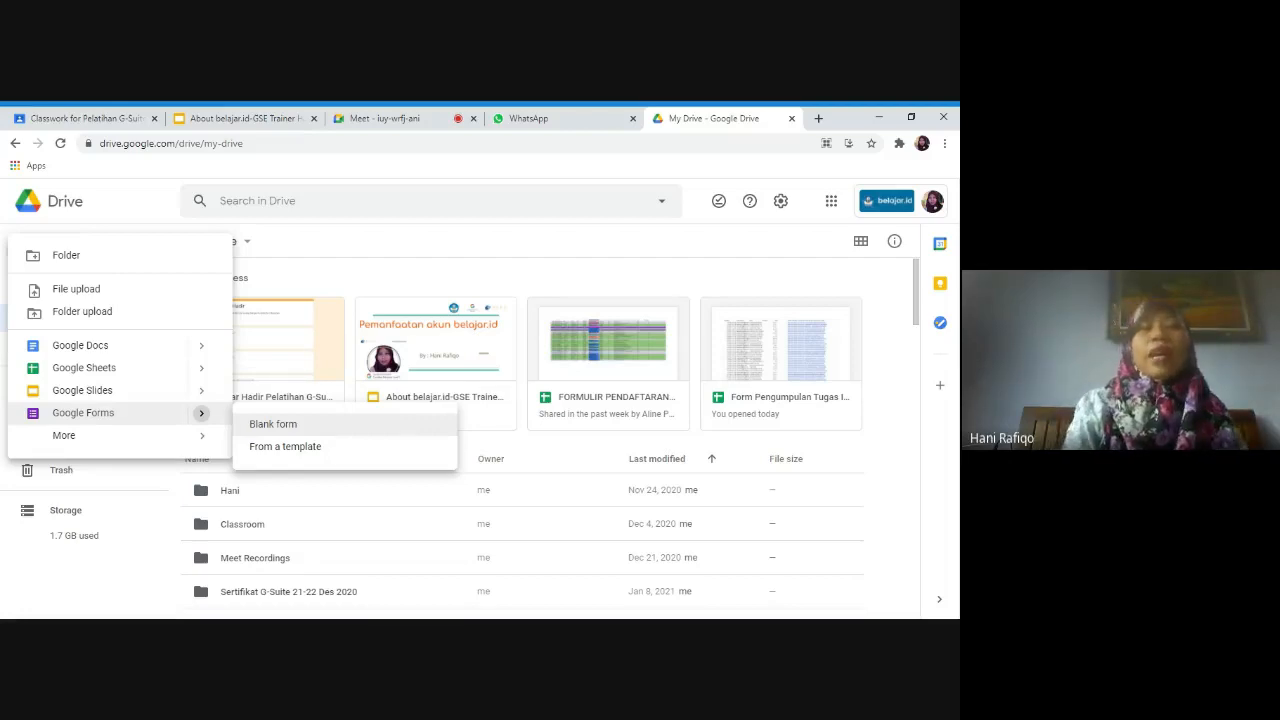
Step: Check the chat in Google Meet again, then go back to Google Drive and open the GEG Bali shared drive
click(396, 121)
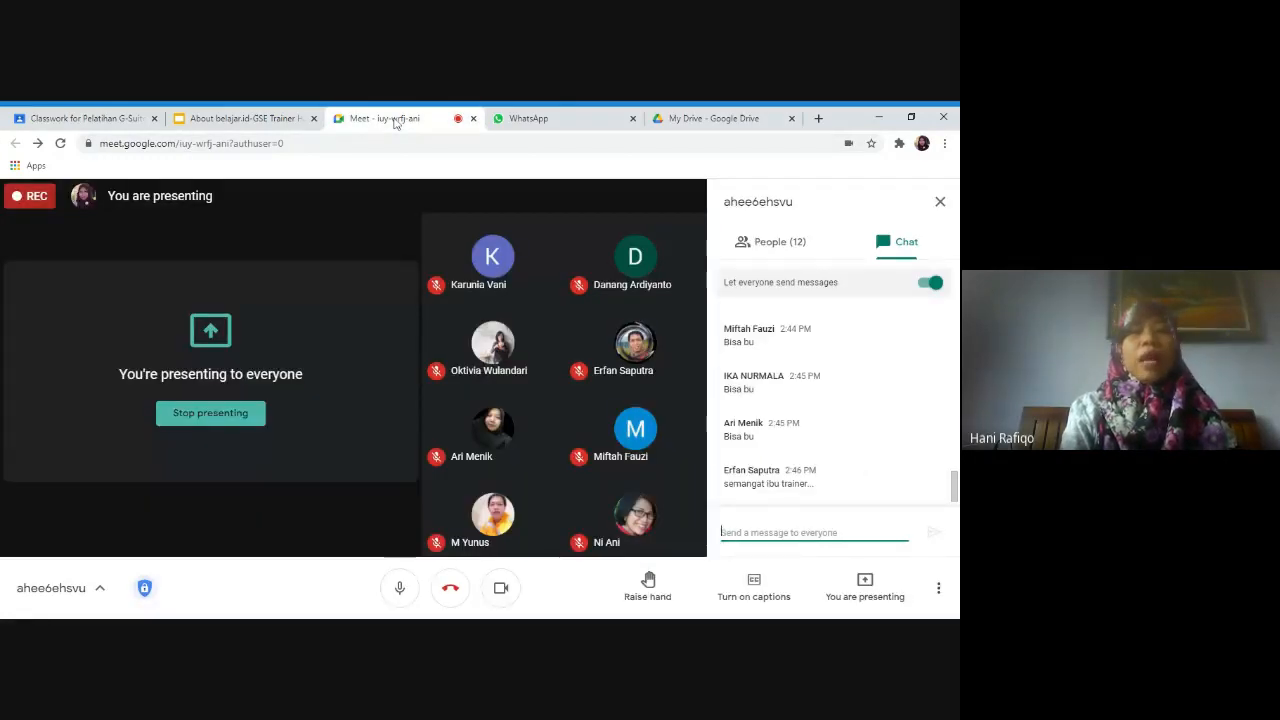
click(724, 118)
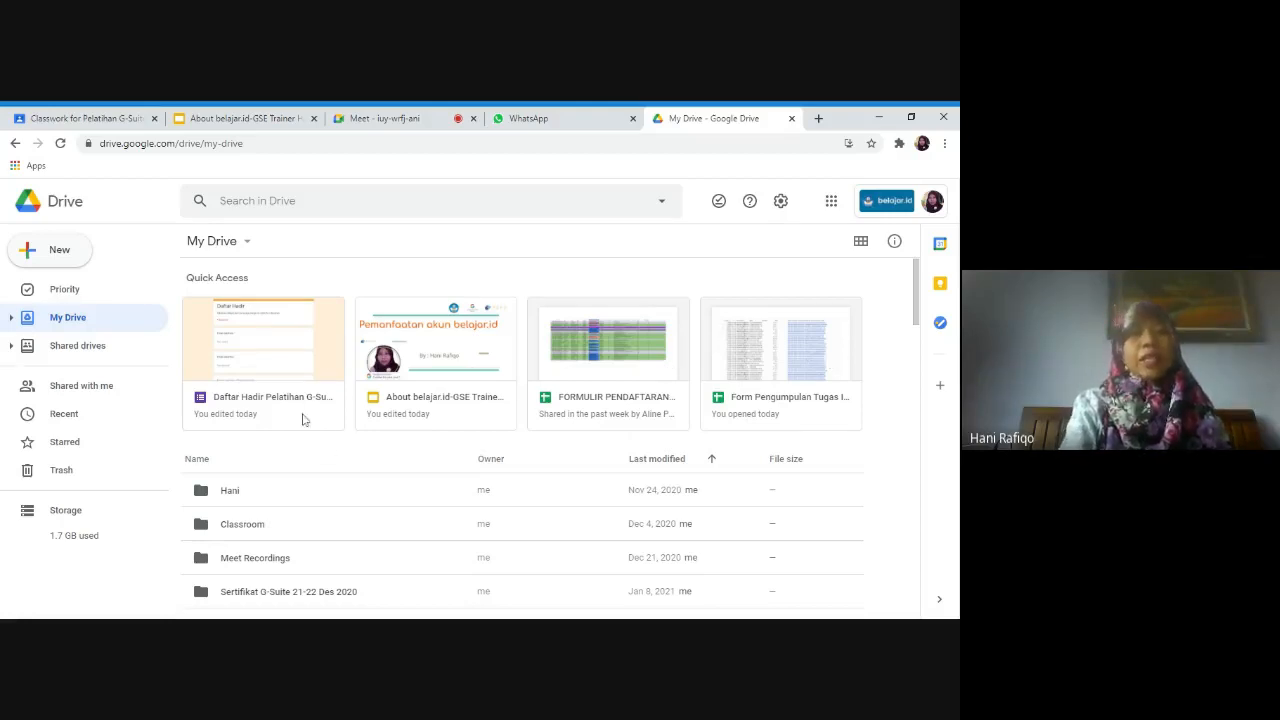
click(98, 352)
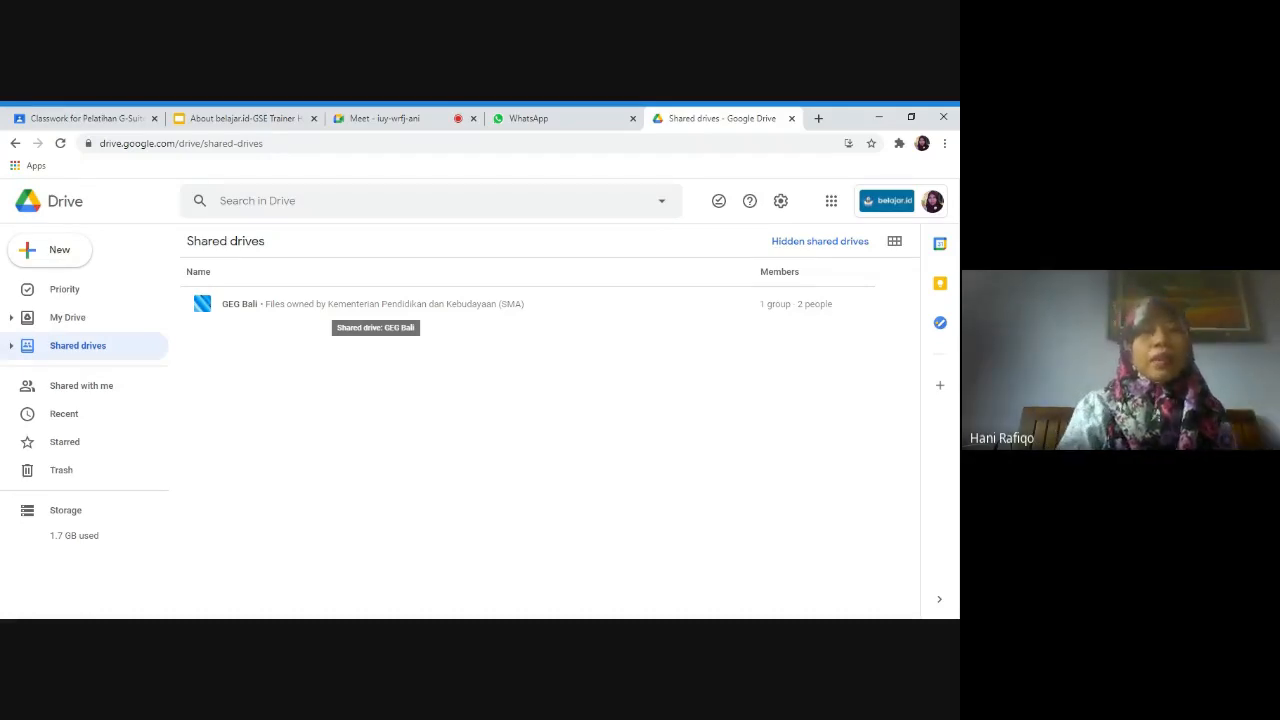
double_click(297, 310)
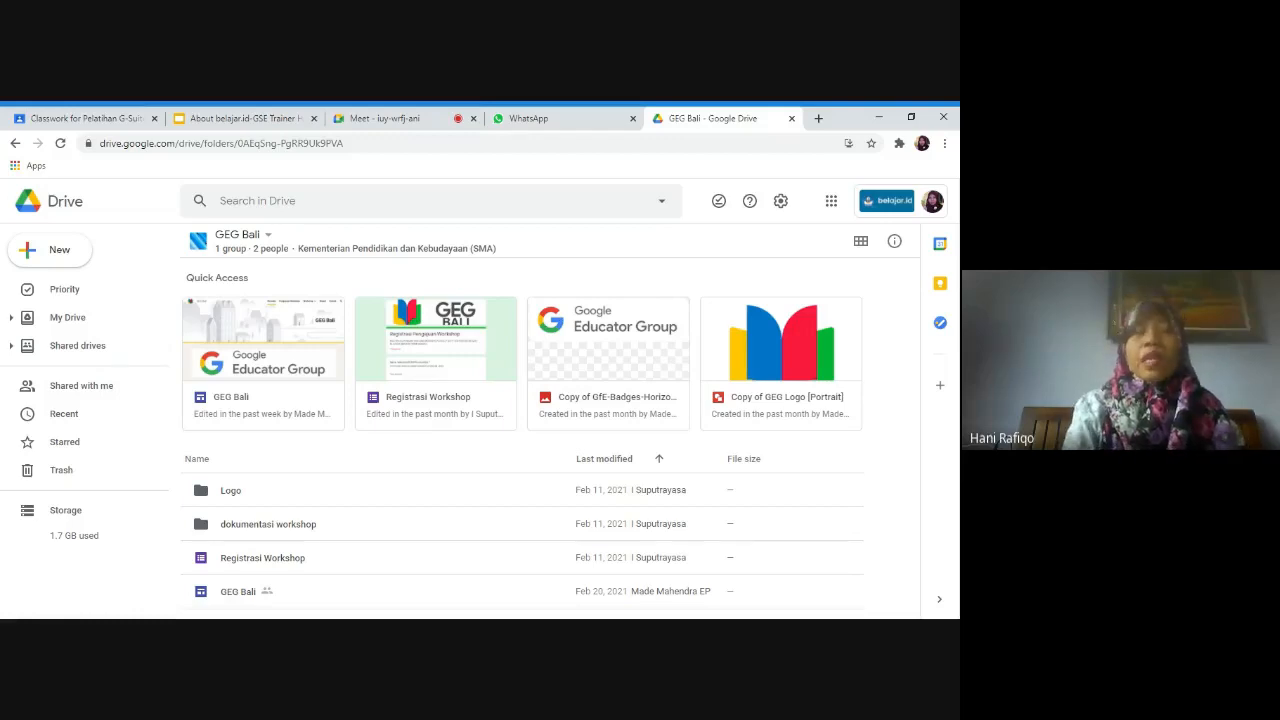
Step: View who has access to the GEG Bali site under Quick Access, including the group's contact card, and close the sharing settings
click(298, 365)
right_click(298, 365)
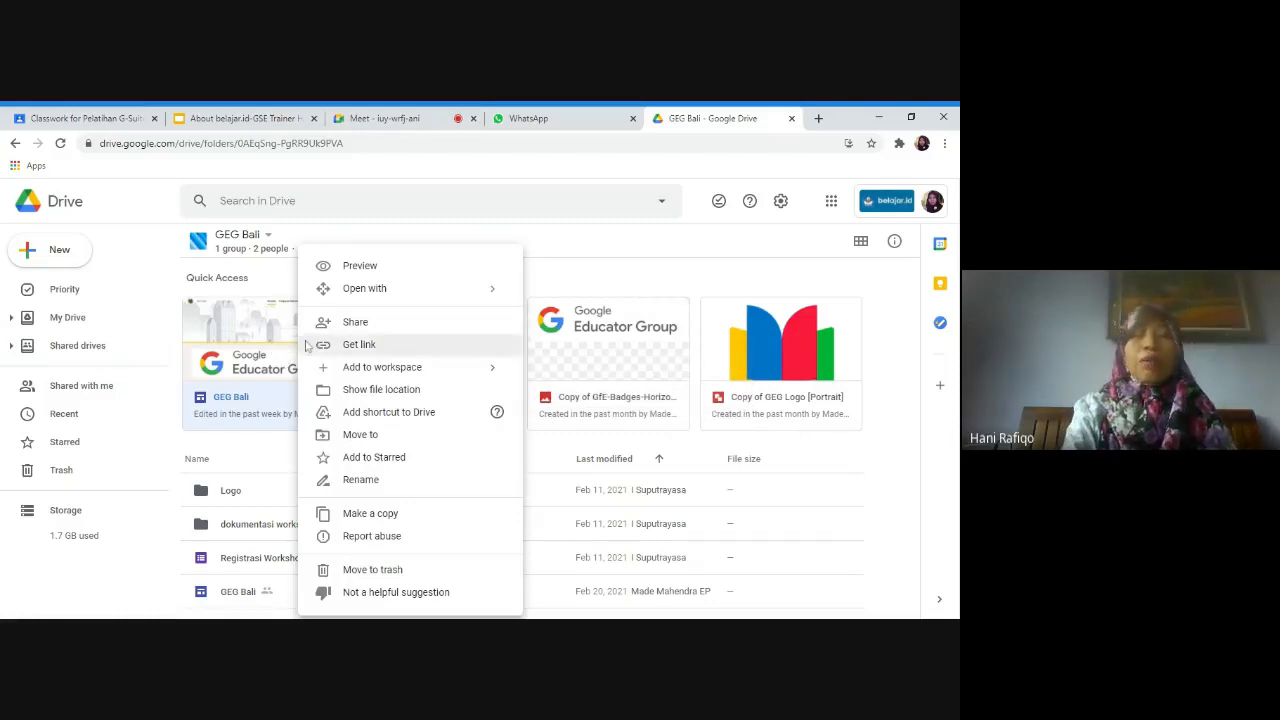
click(360, 323)
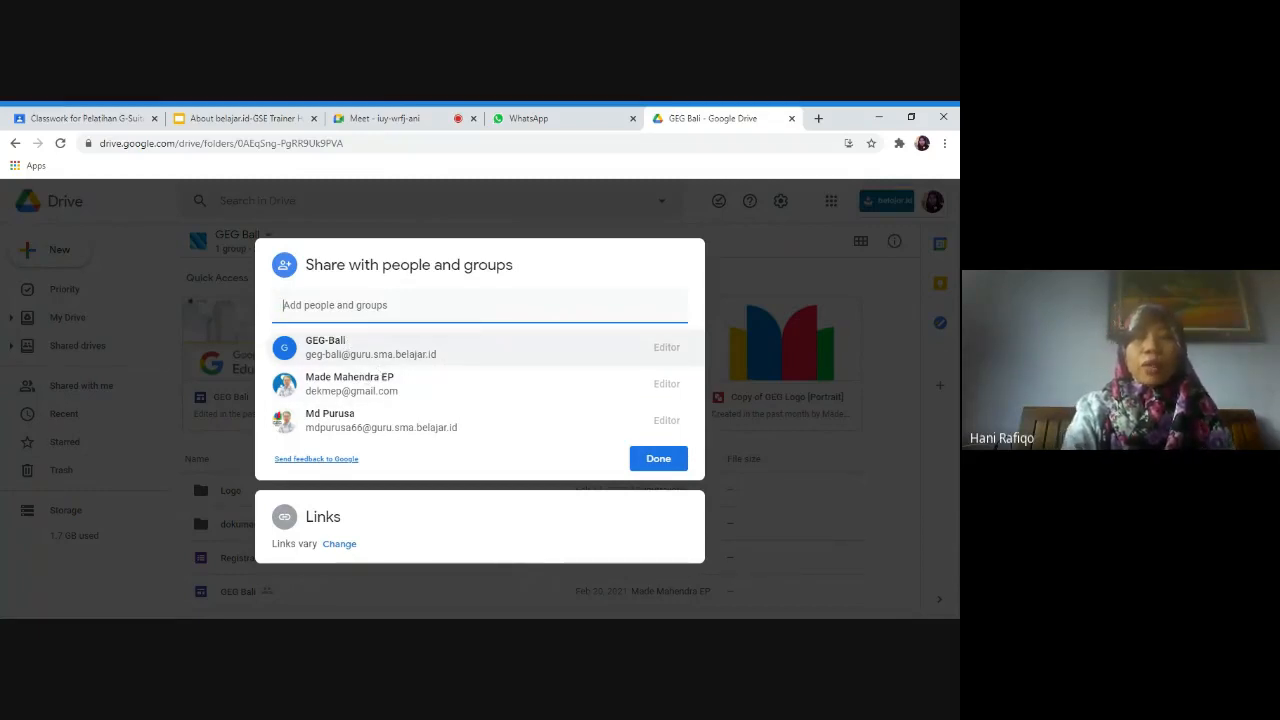
mouse_move(337, 398)
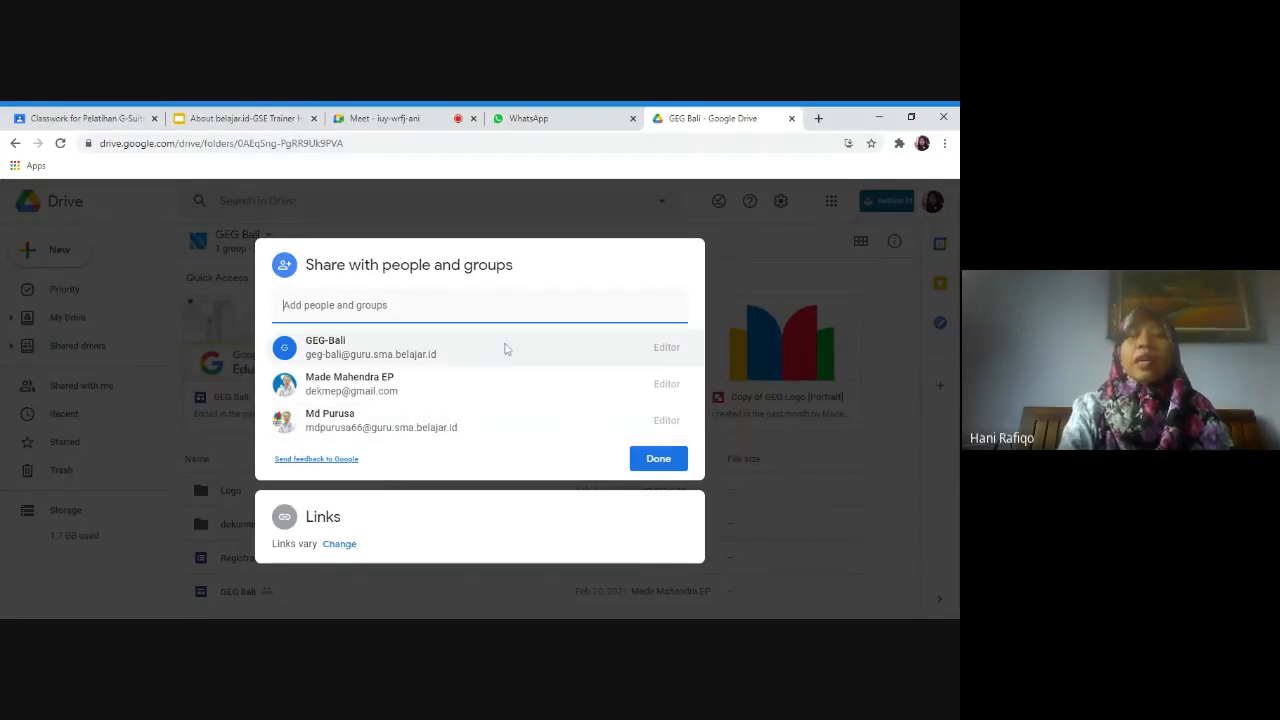
mouse_move(436, 350)
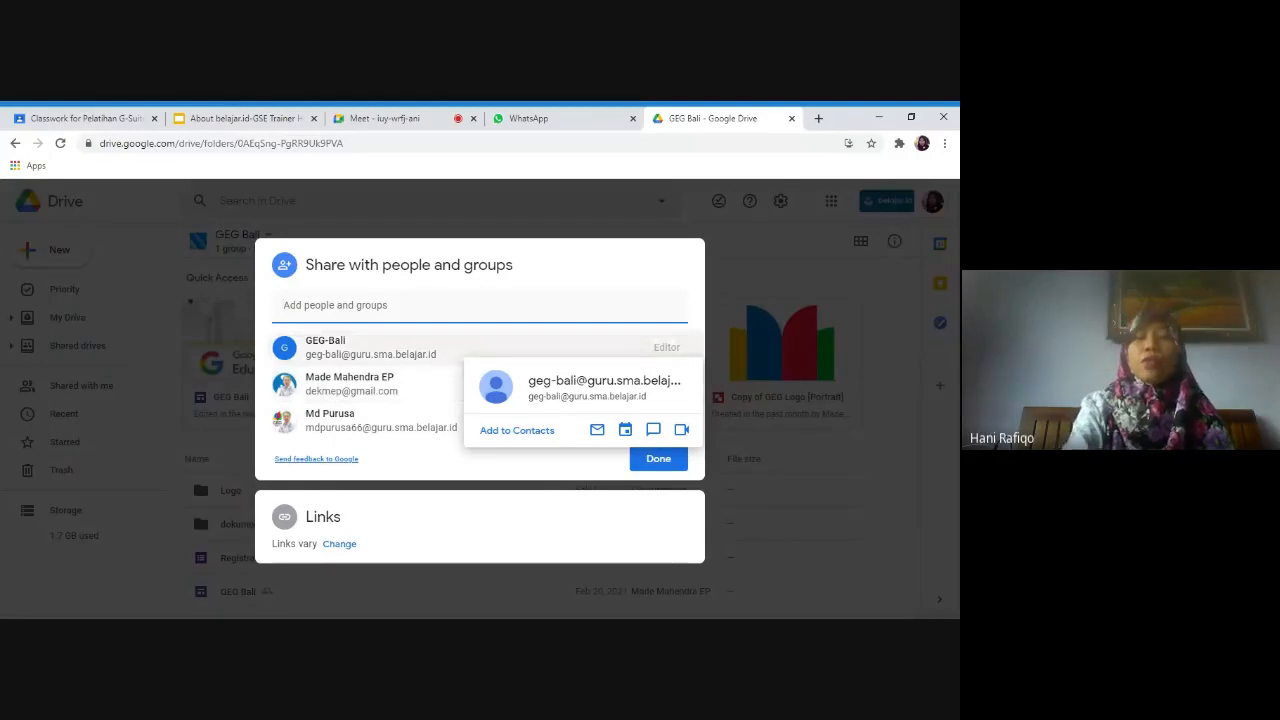
click(740, 494)
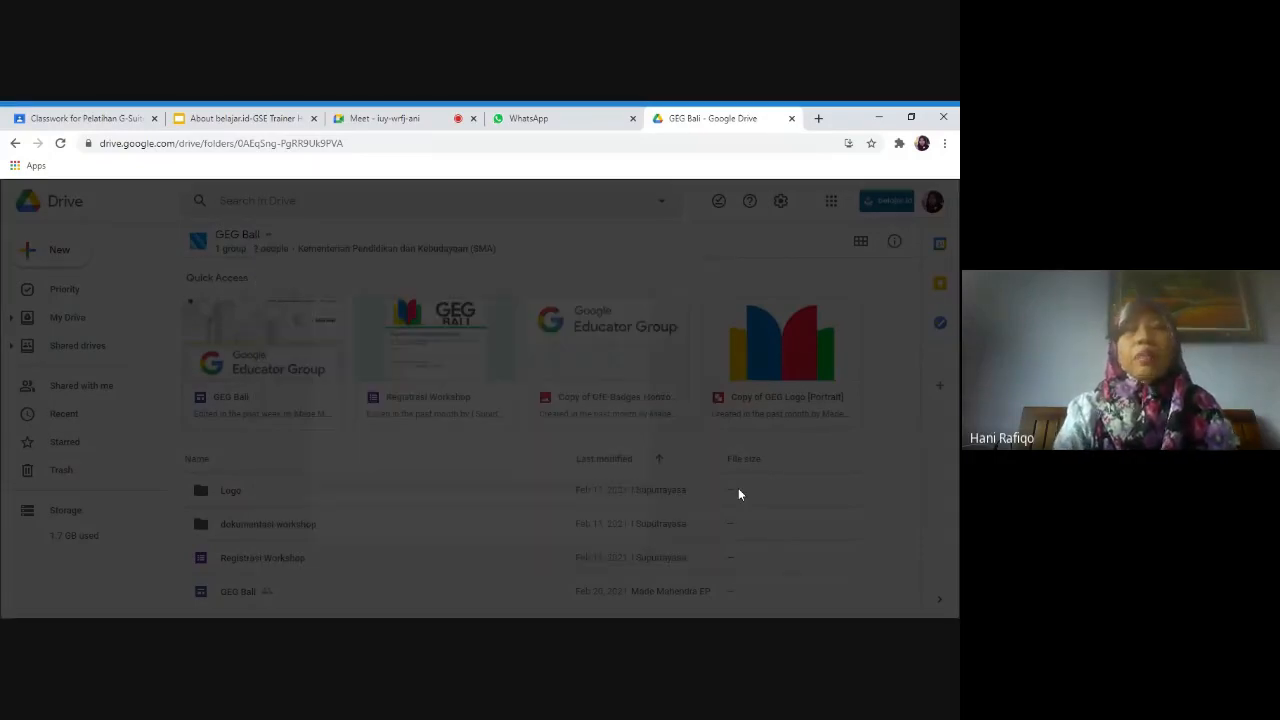
Step: Point out the Registrasi Workshop and GfE-Badges files, go back to the shared drives list, and view the files under Shared with me
click(476, 380)
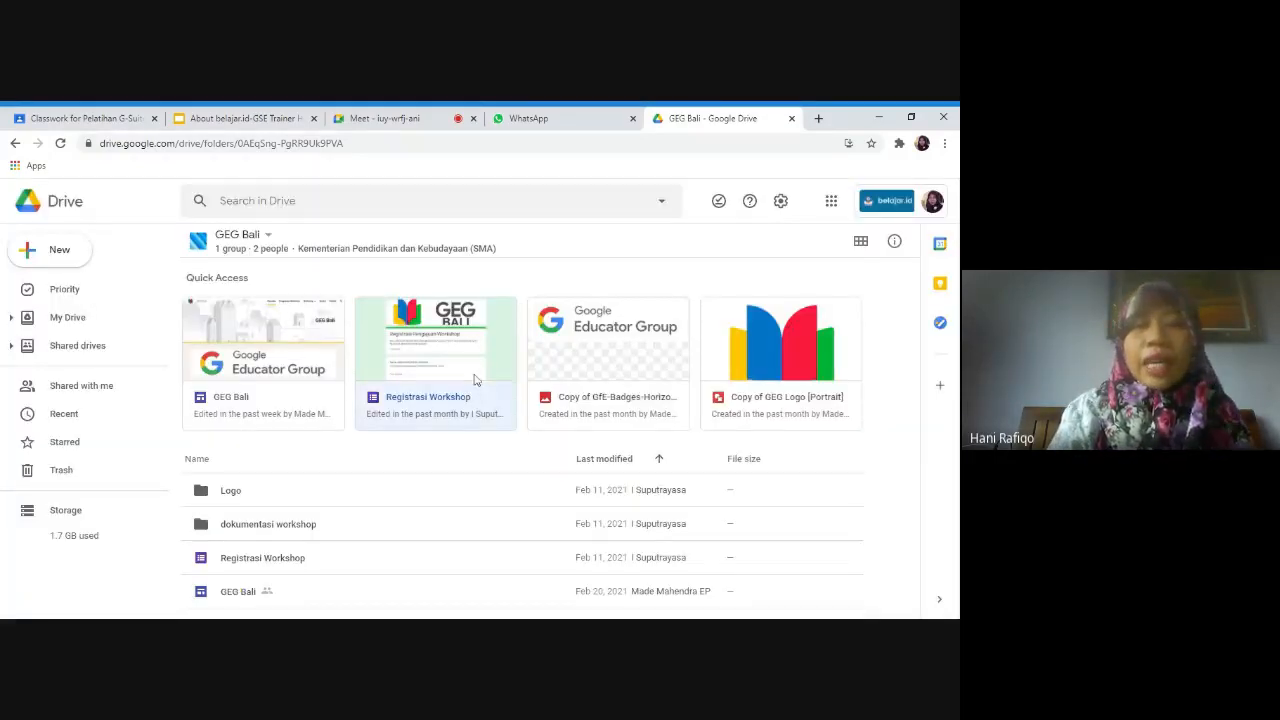
click(638, 373)
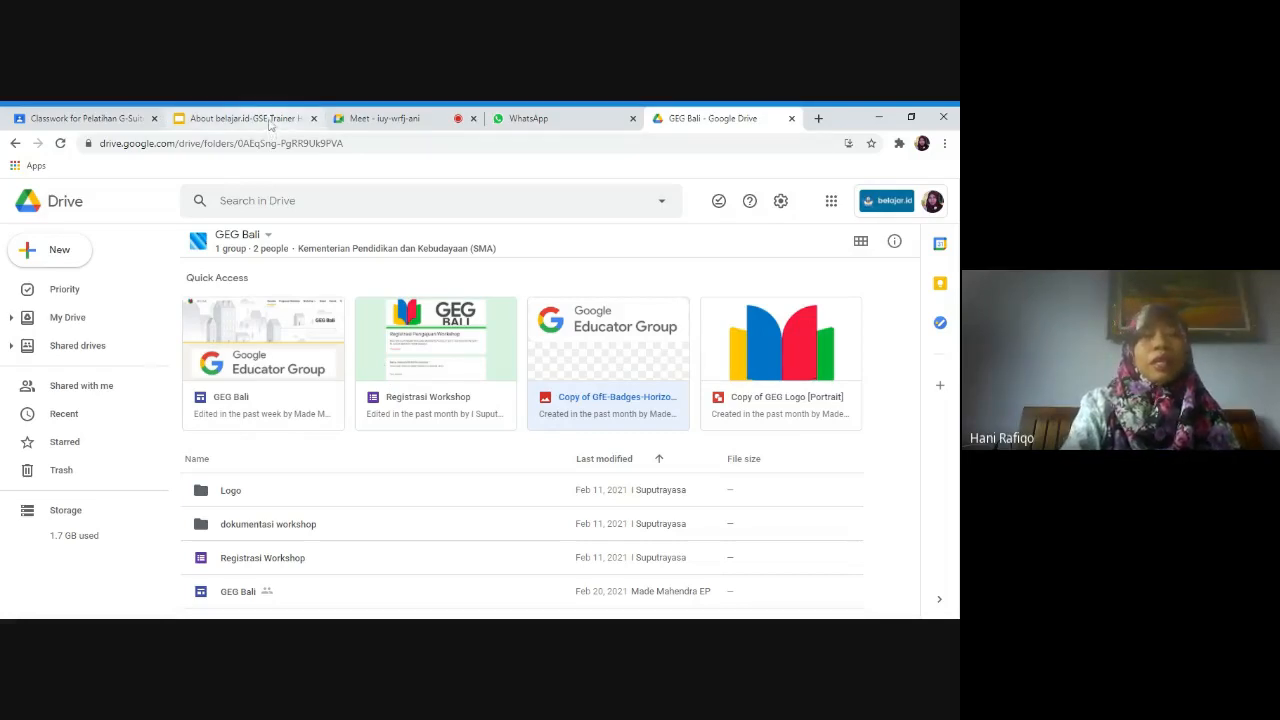
click(91, 354)
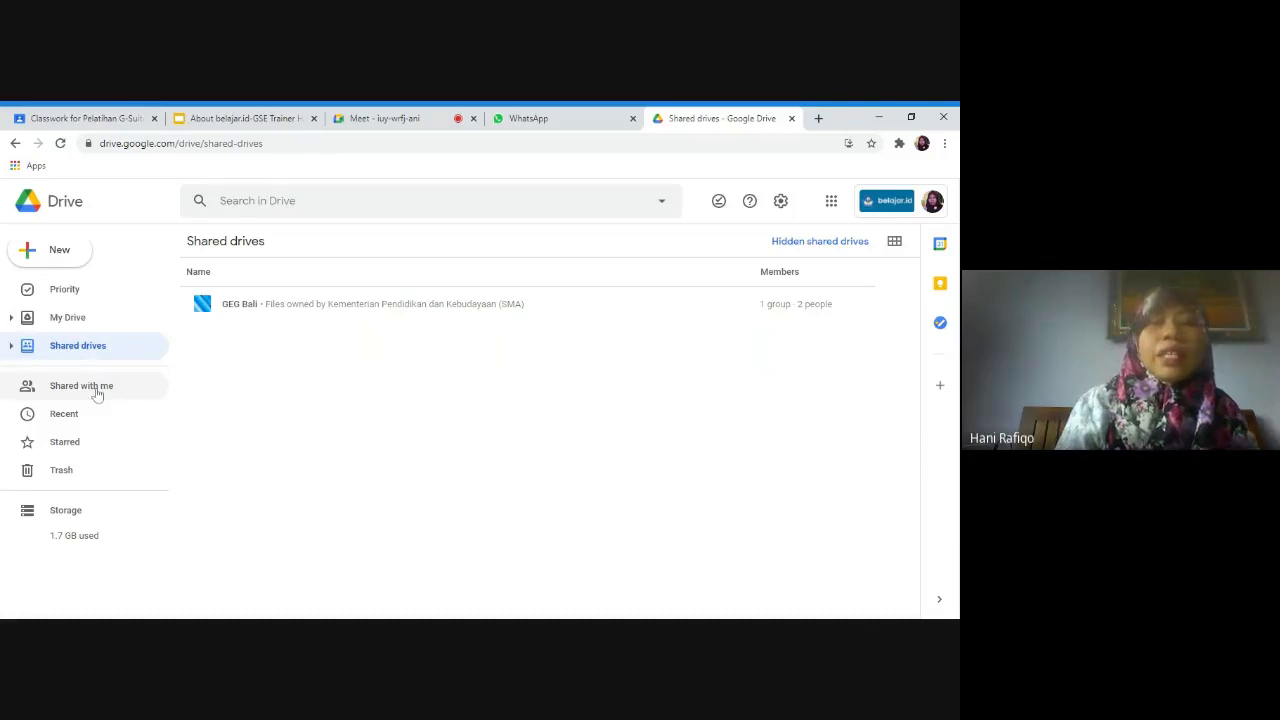
click(97, 390)
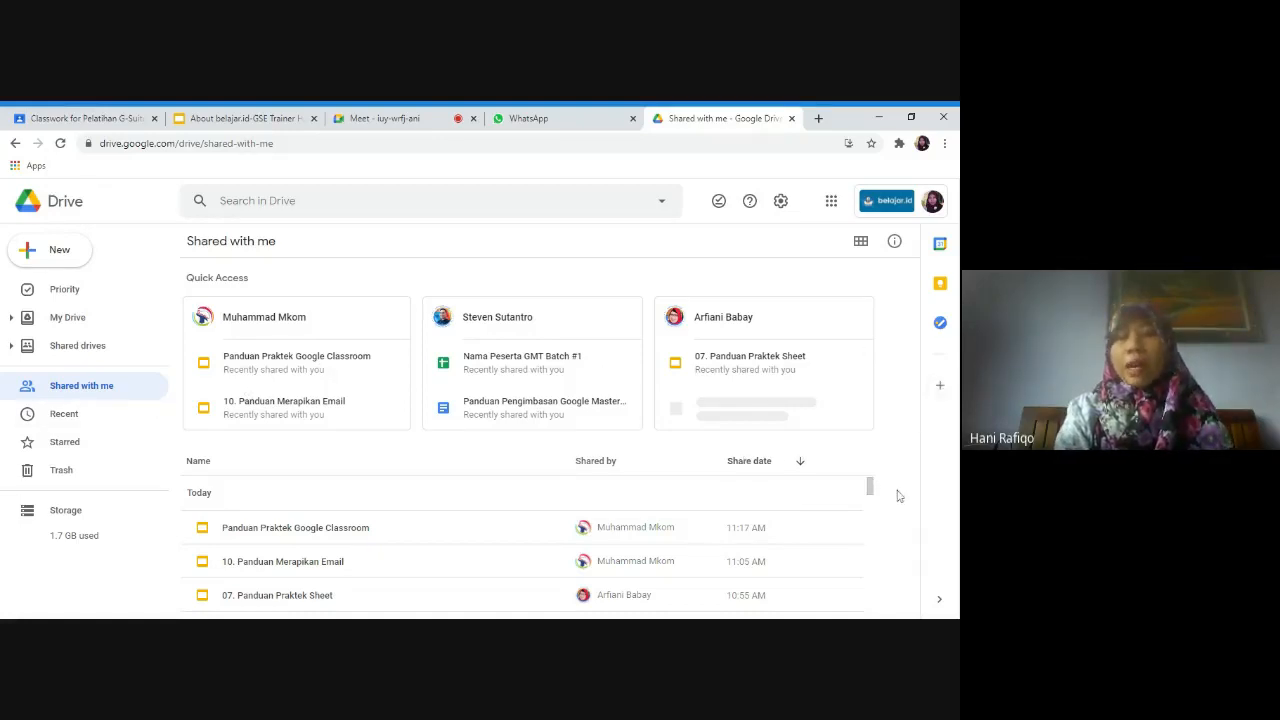
Step: Look through the list of files under Shared with me down to the January 2021 items and return to its beginning
scroll(880, 540, down, 15)
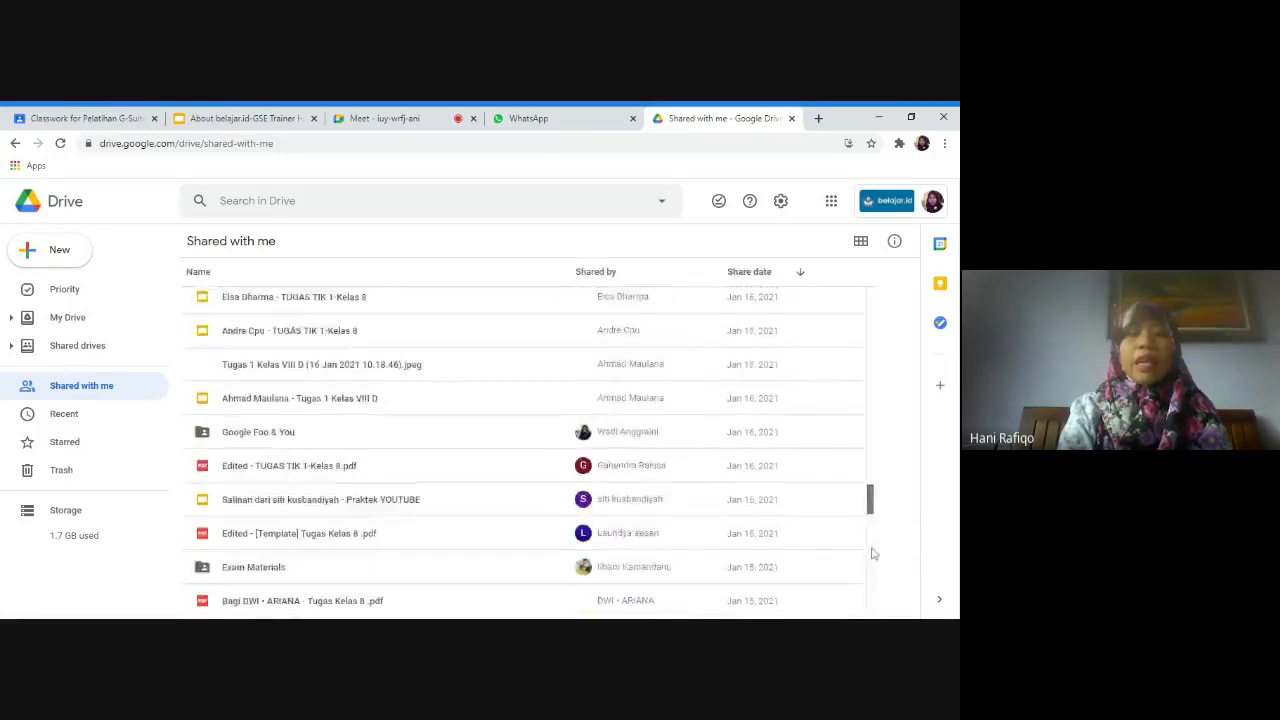
scroll(872, 587, down, 5)
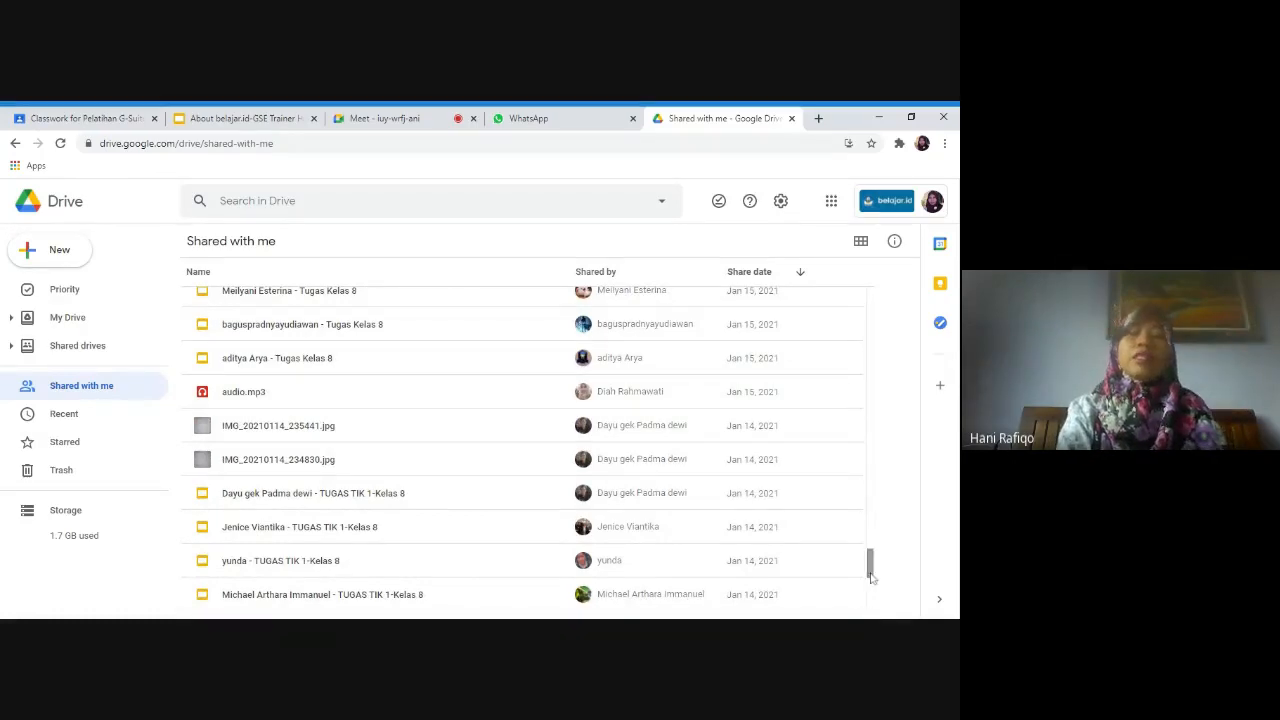
drag(871, 563, 858, 307)
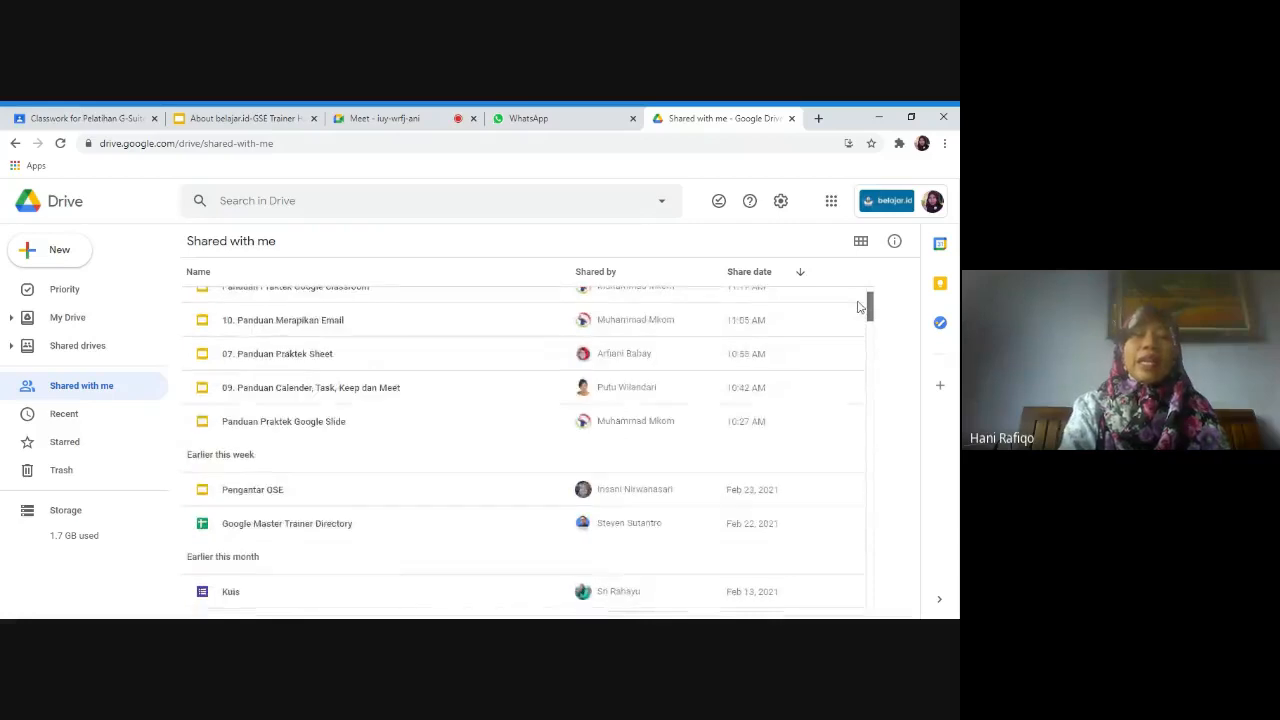
scroll(451, 402, up, 3)
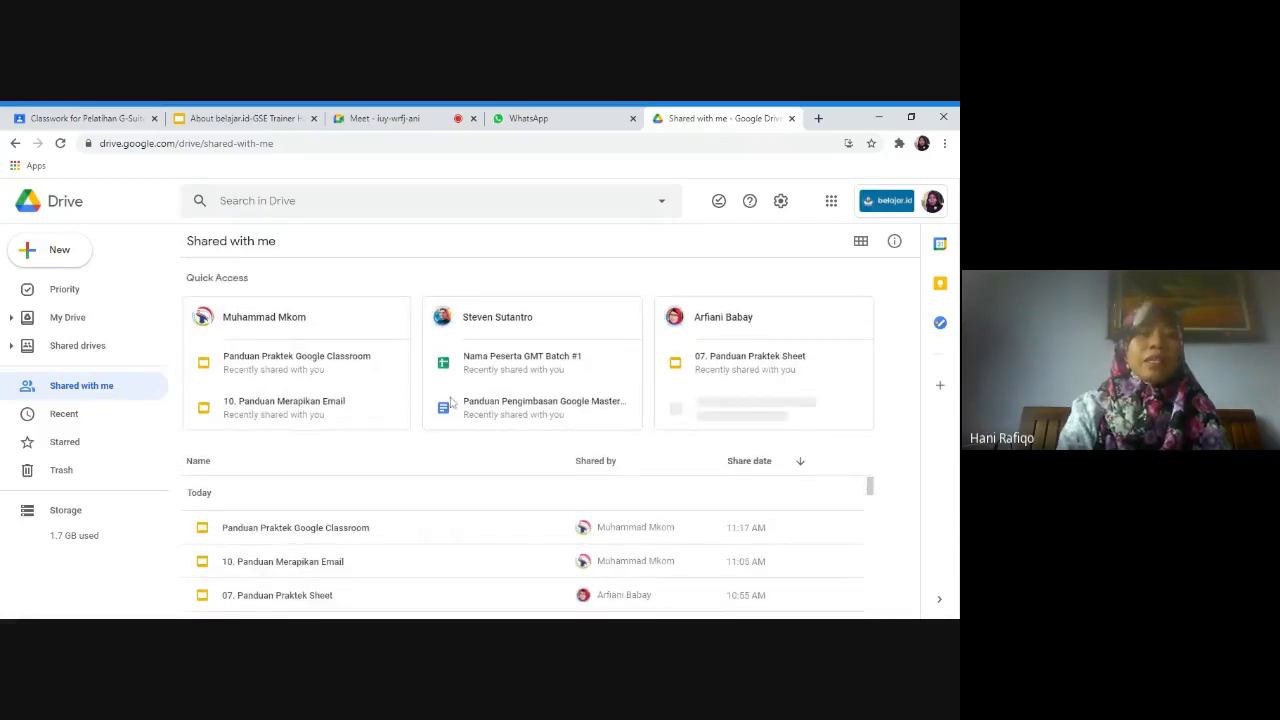
Step: View Drive's Recent files, the Starred section and the Storage list of files by size
click(86, 416)
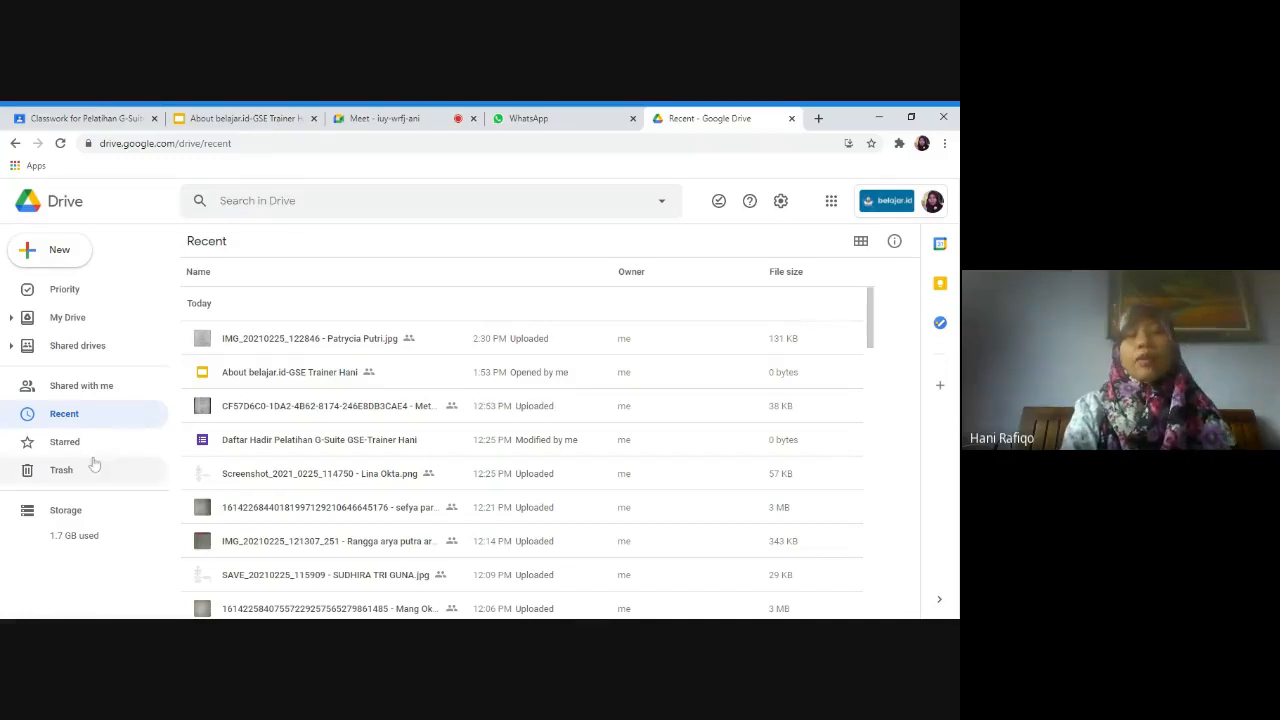
click(66, 442)
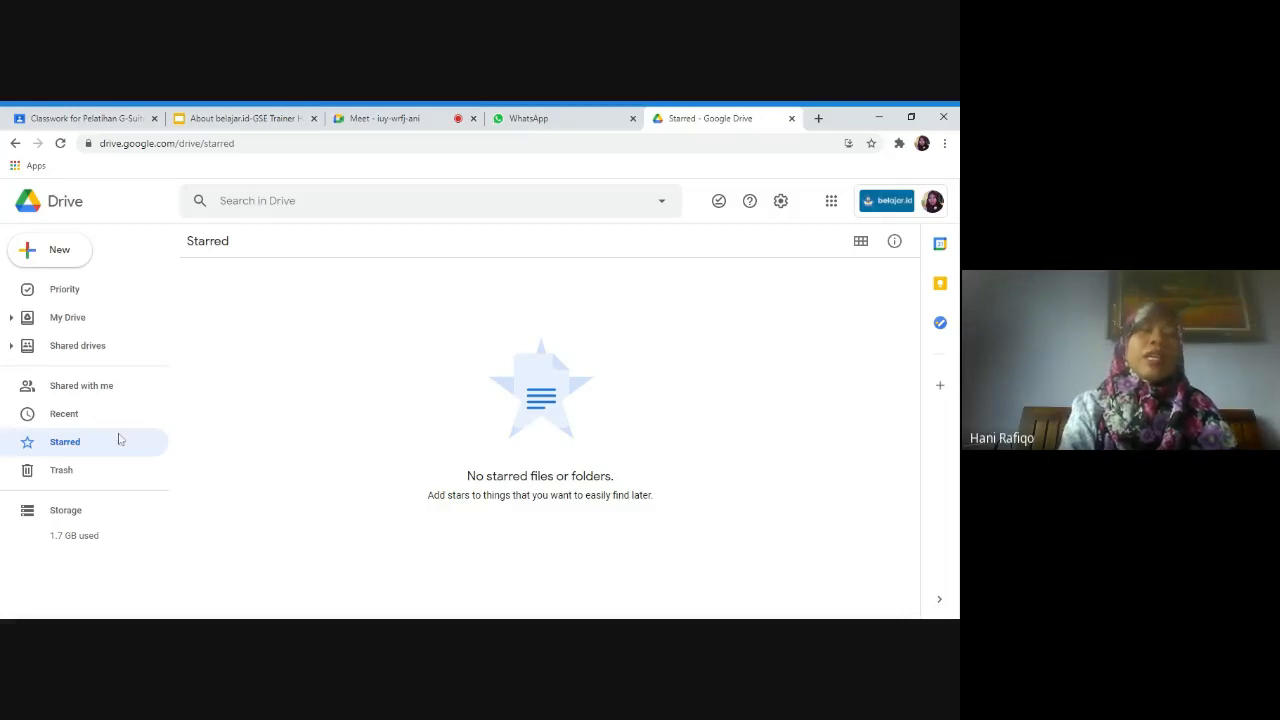
click(71, 516)
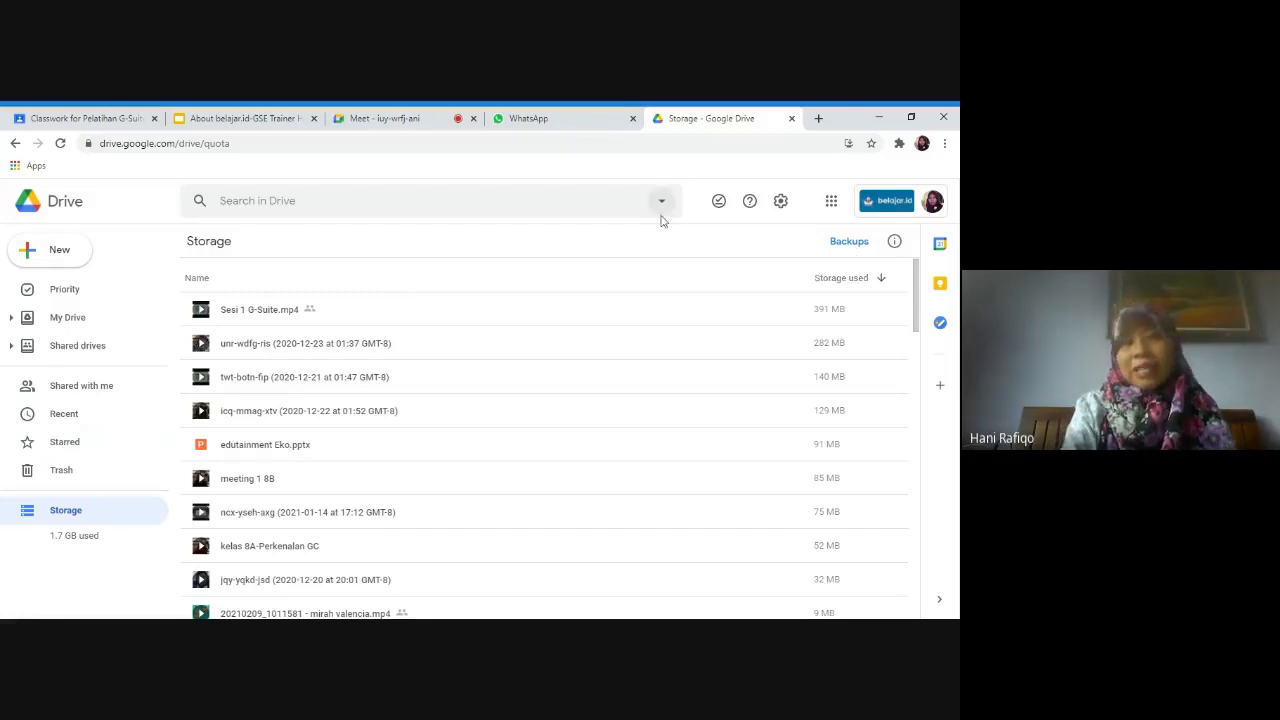
Step: Switch to Google Meet, admit the participant waiting to join and stop presenting the screen
click(390, 120)
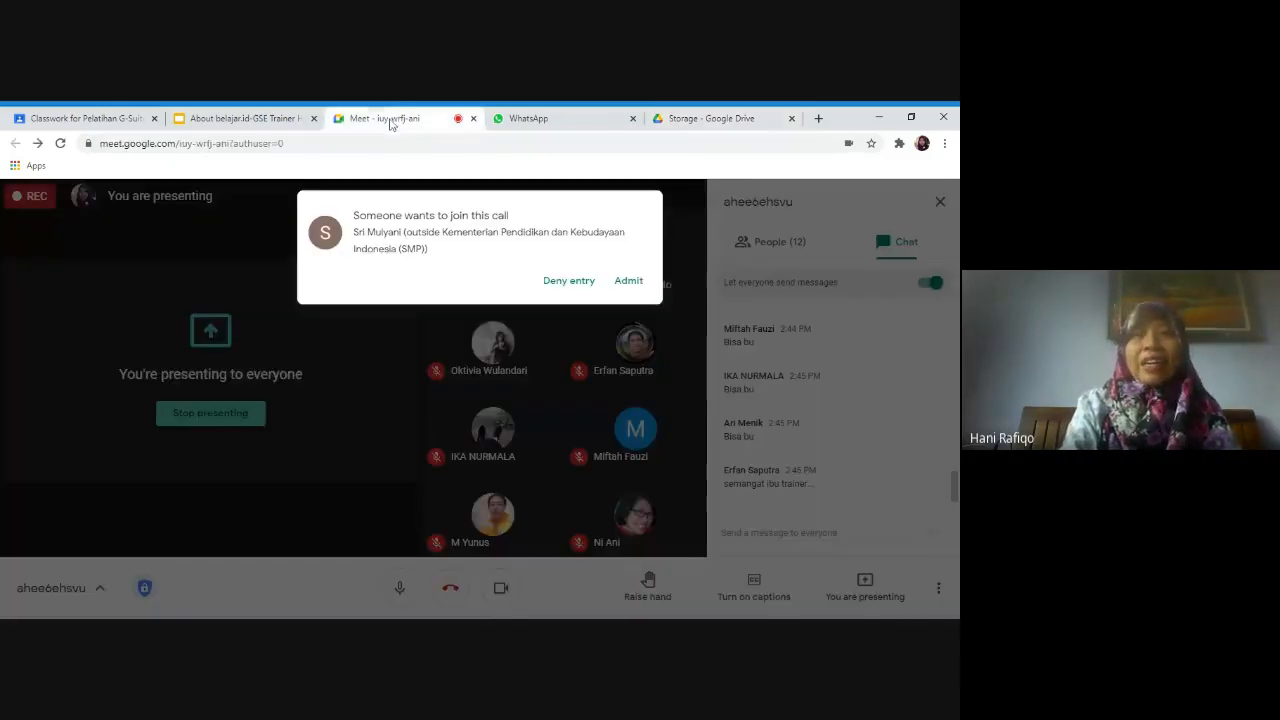
click(626, 282)
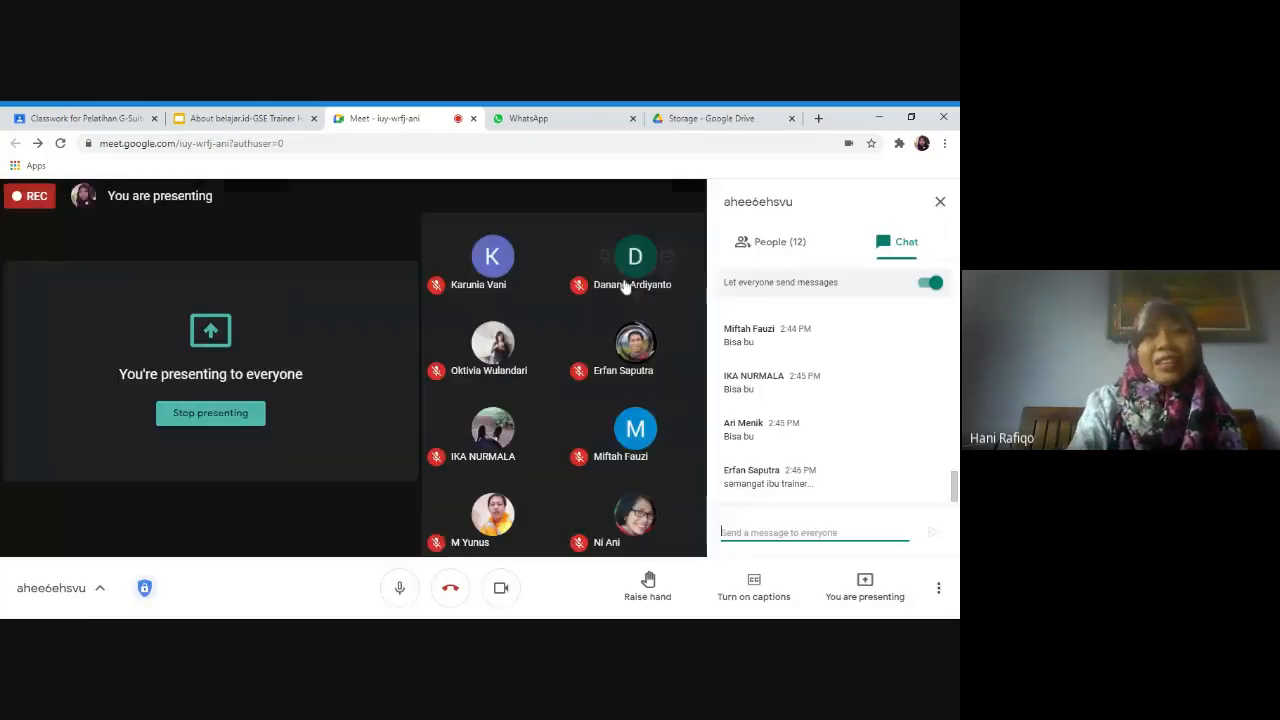
click(218, 422)
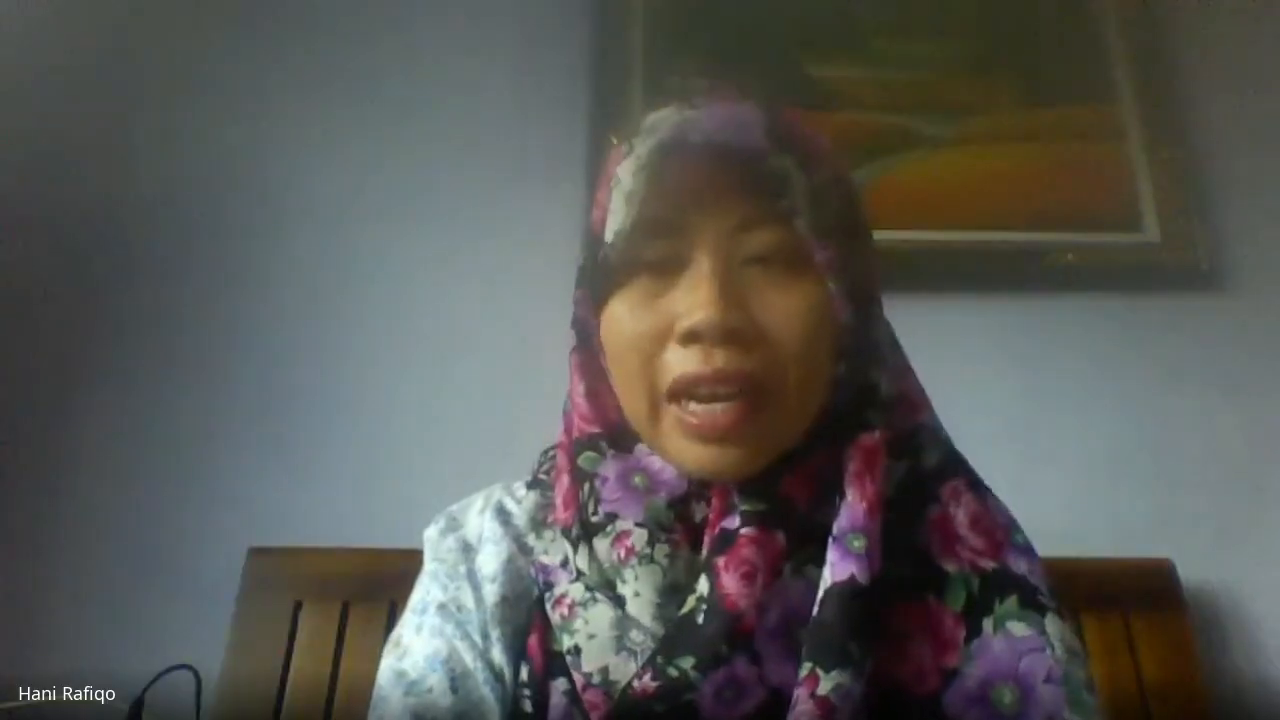
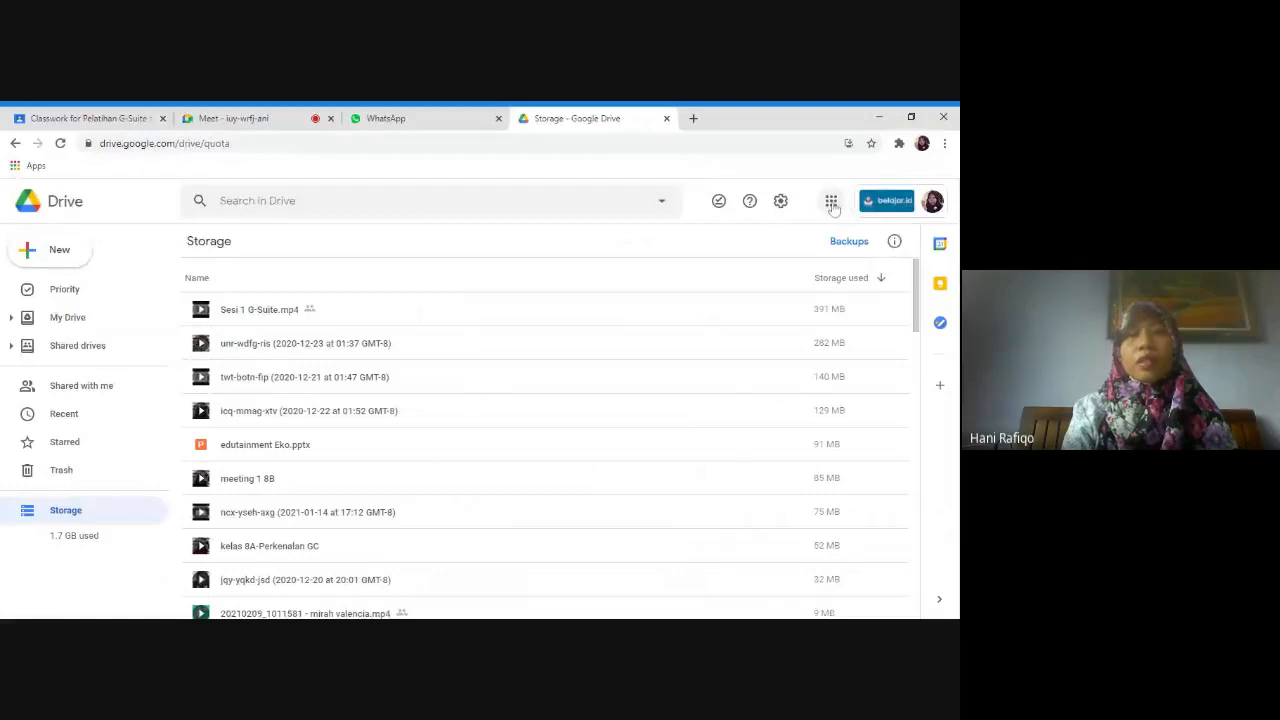
Step: Open Google Docs from Drive's Google apps, and admit the participant waiting to join in Google Meet
click(833, 204)
click(773, 330)
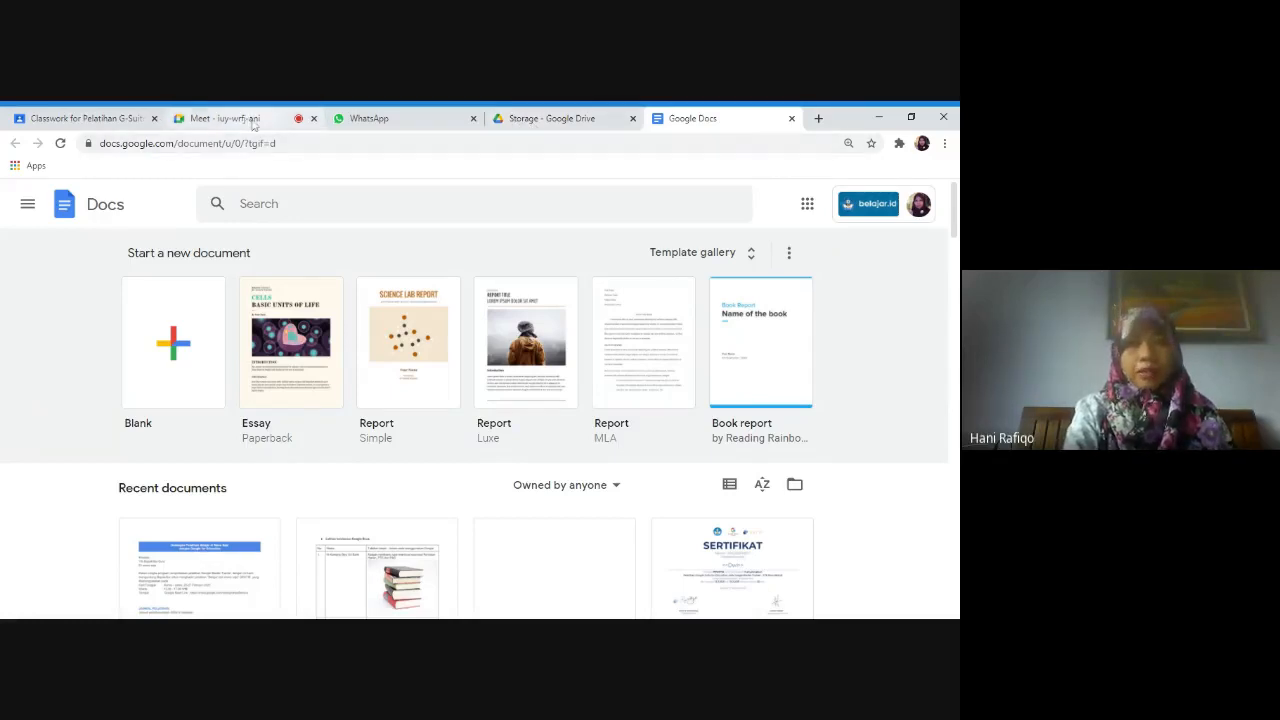
click(230, 118)
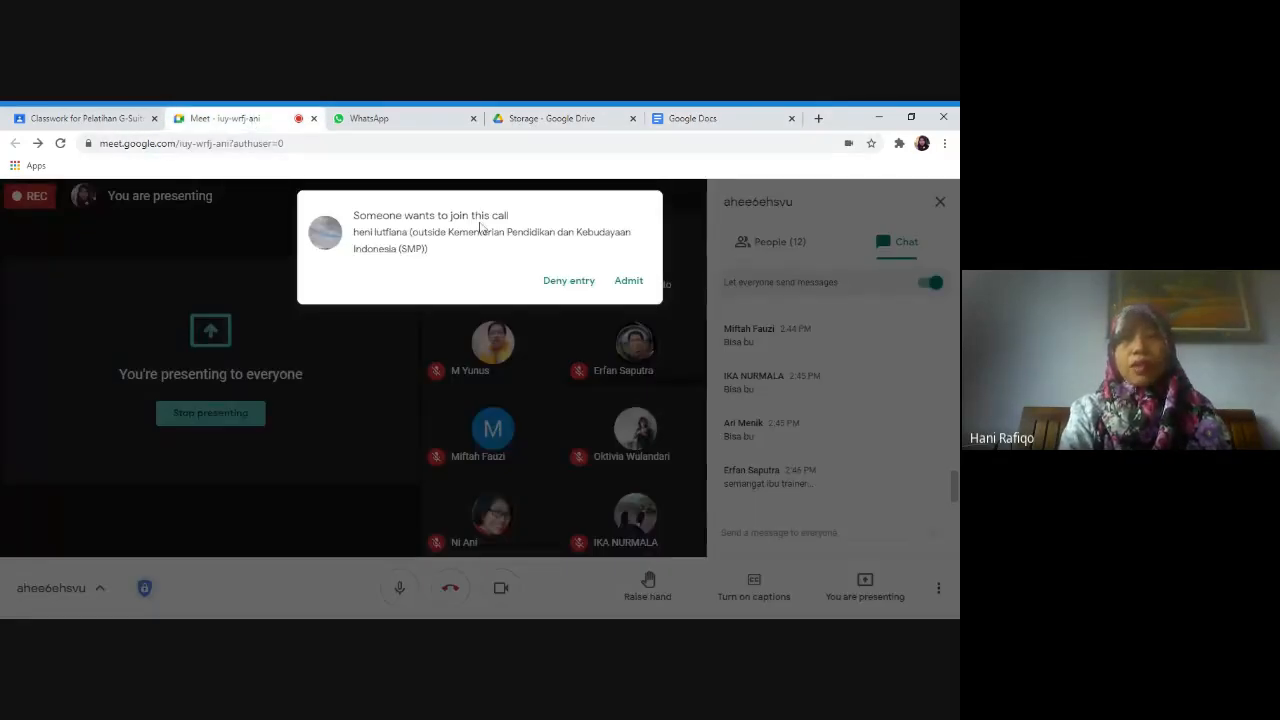
click(628, 281)
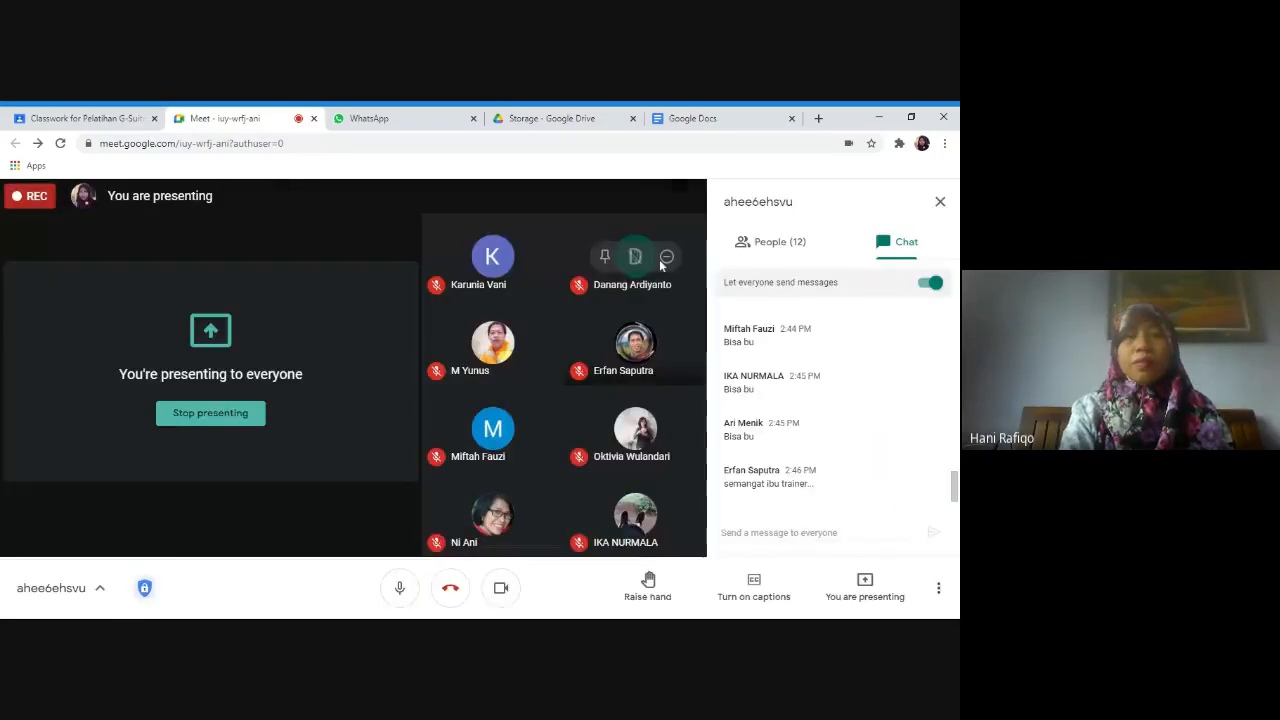
Step: Go back to Google Docs, view the full template gallery and return to the Docs home page
click(704, 120)
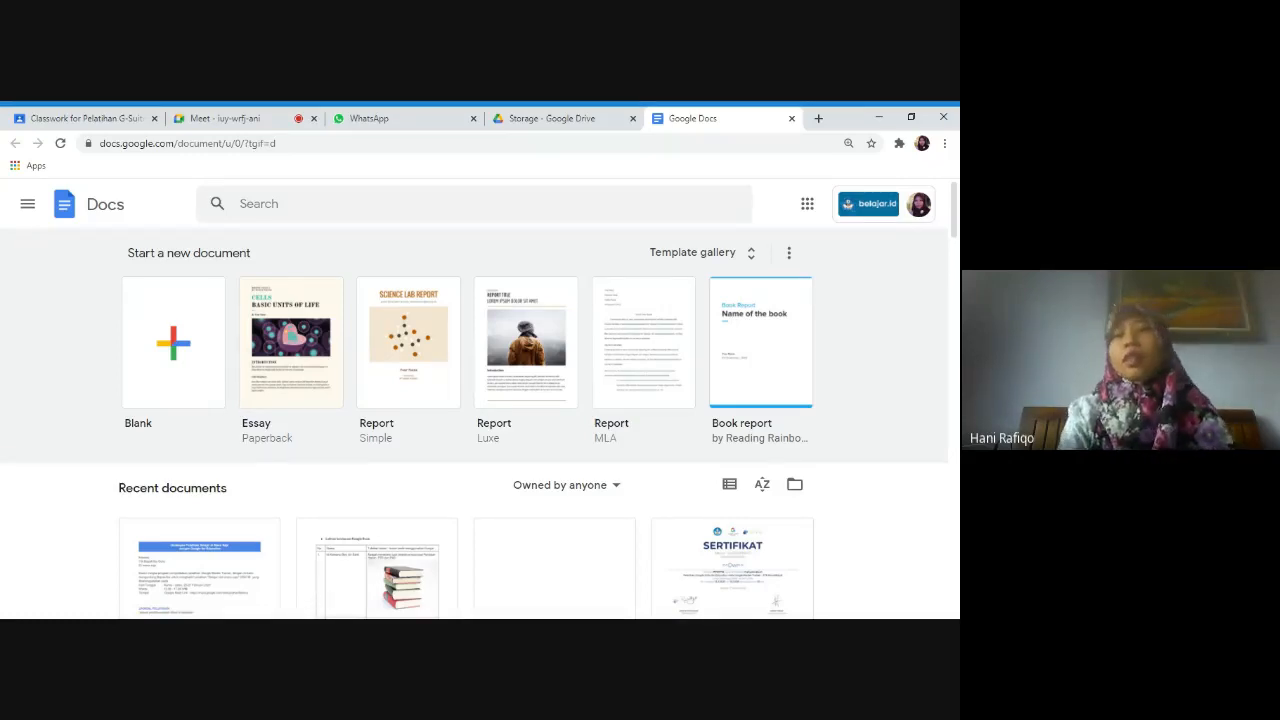
click(754, 258)
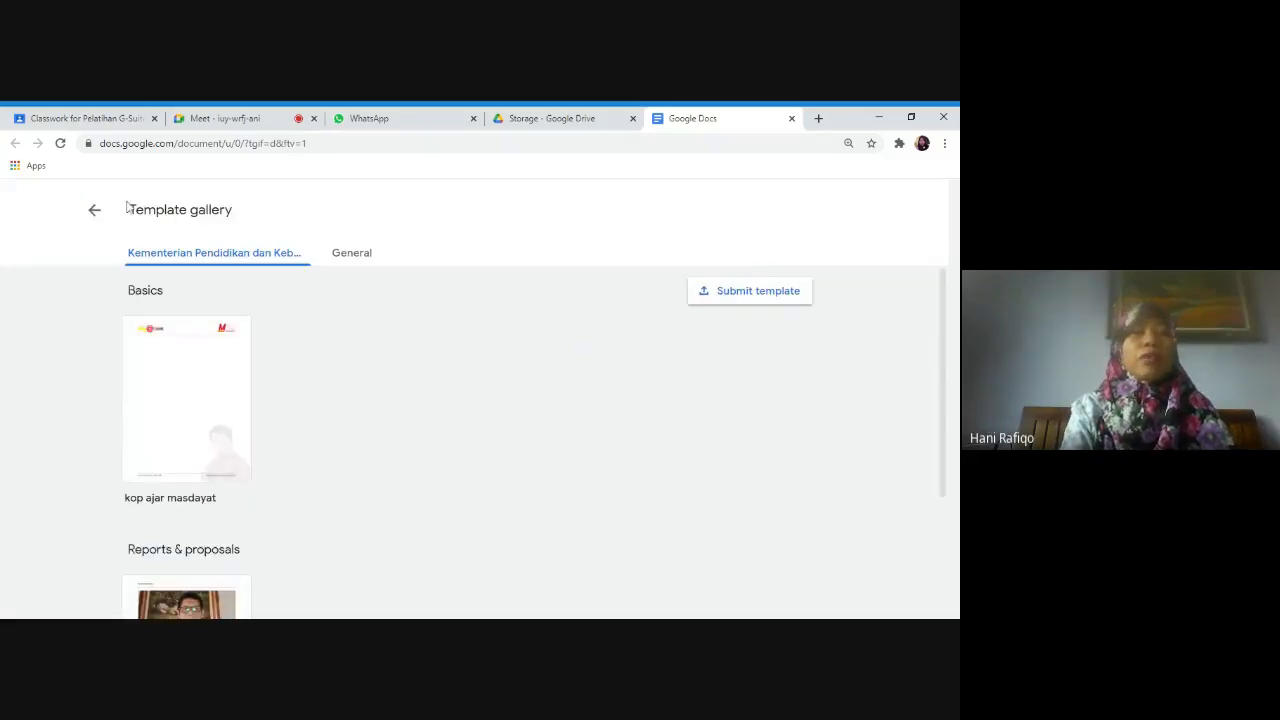
click(94, 209)
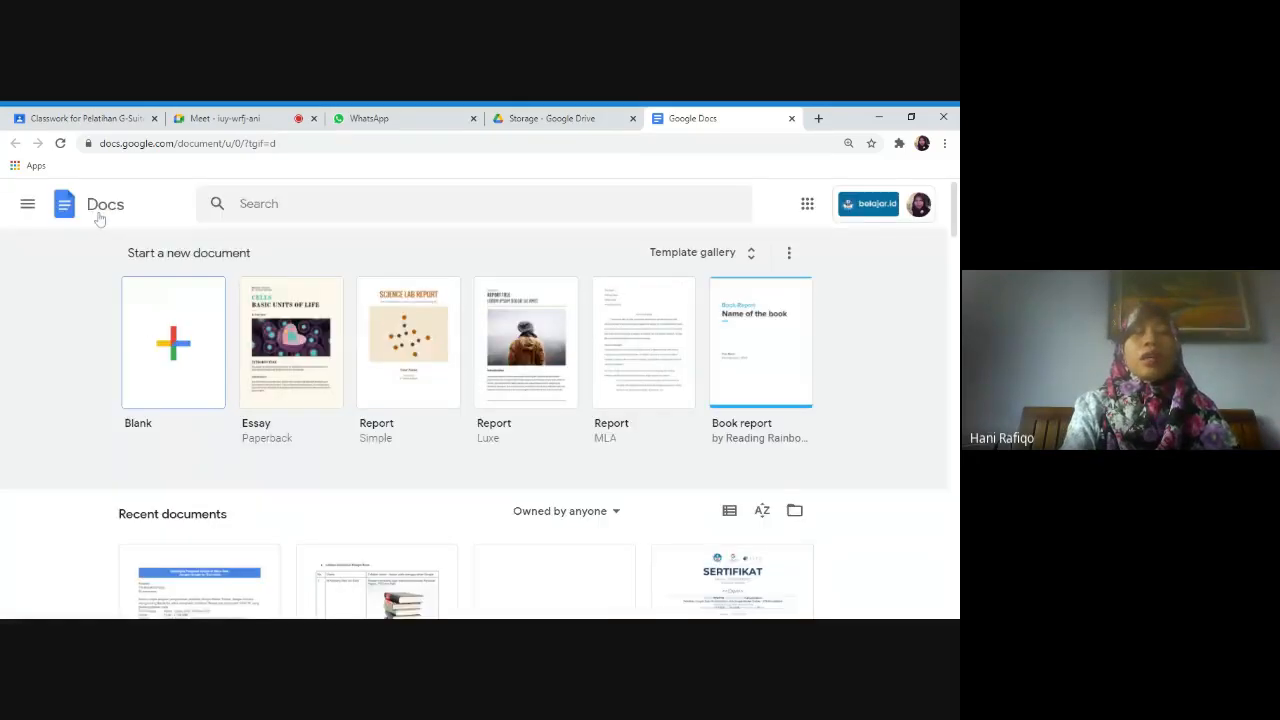
Step: Create a blank document named "Latihan G-Docs" and write "Selamat siang" in it
click(185, 343)
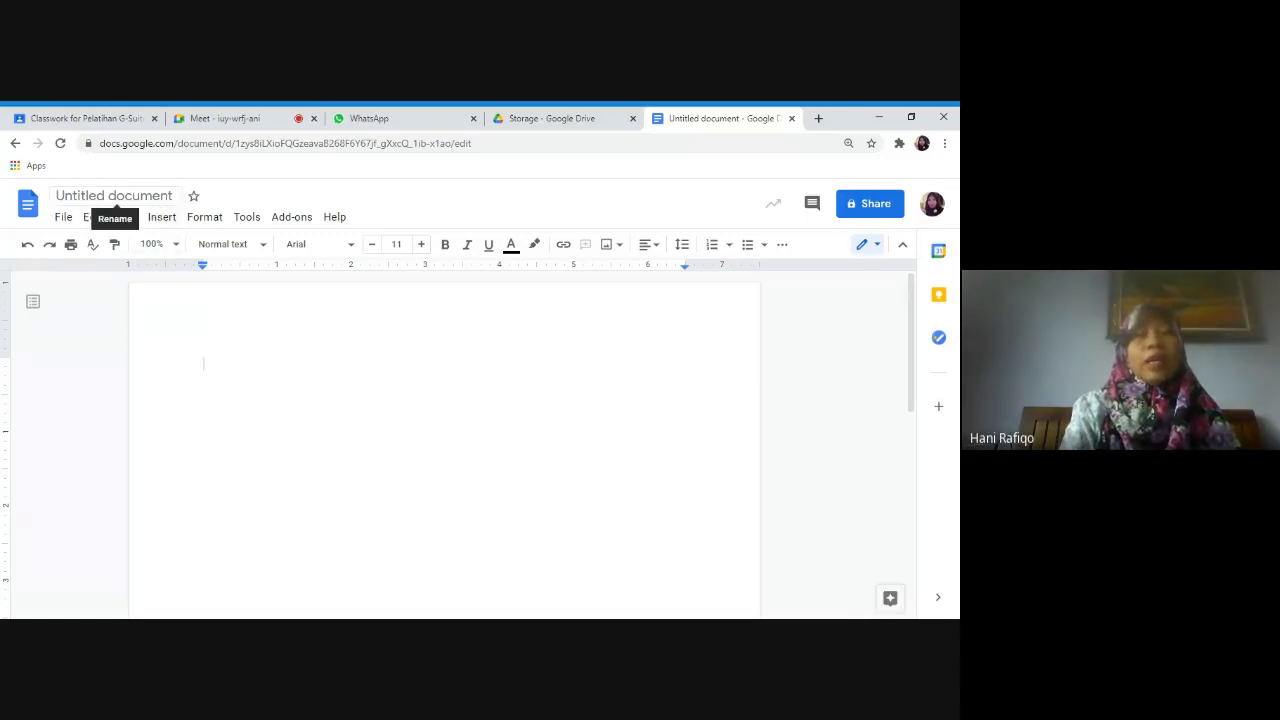
click(113, 195)
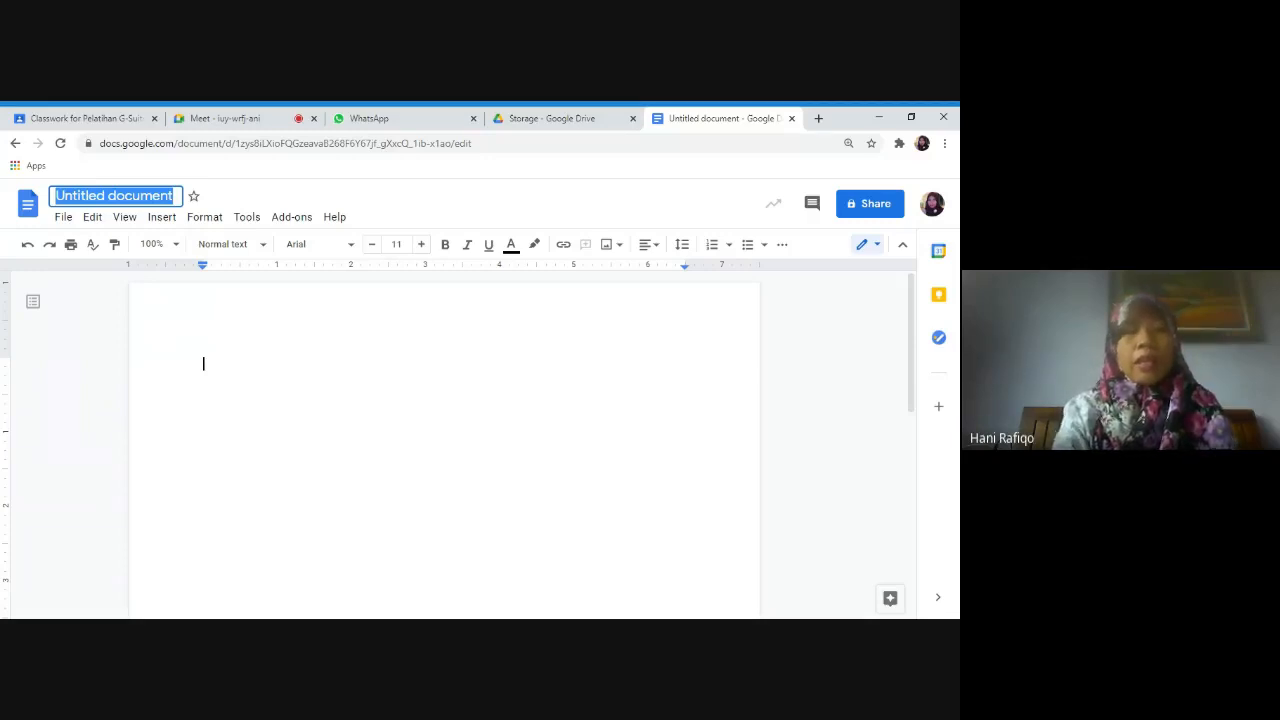
text(Latihan )
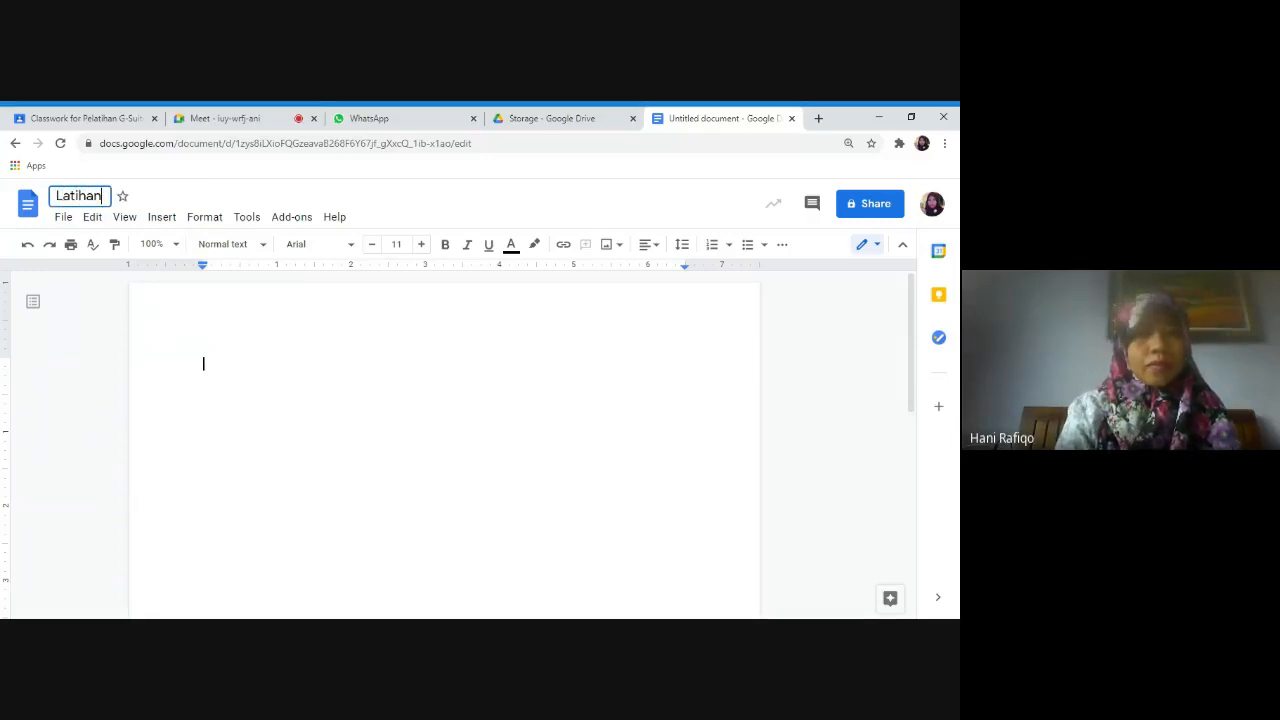
text(G)
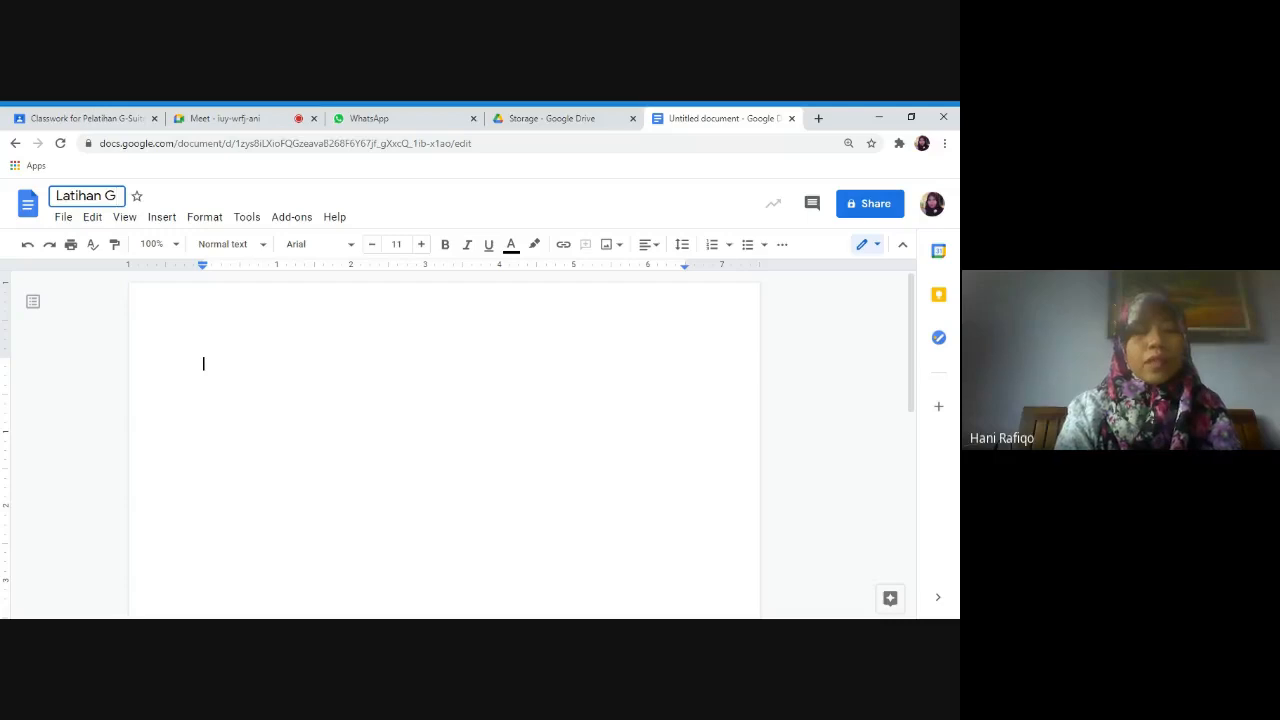
text(-Docs)
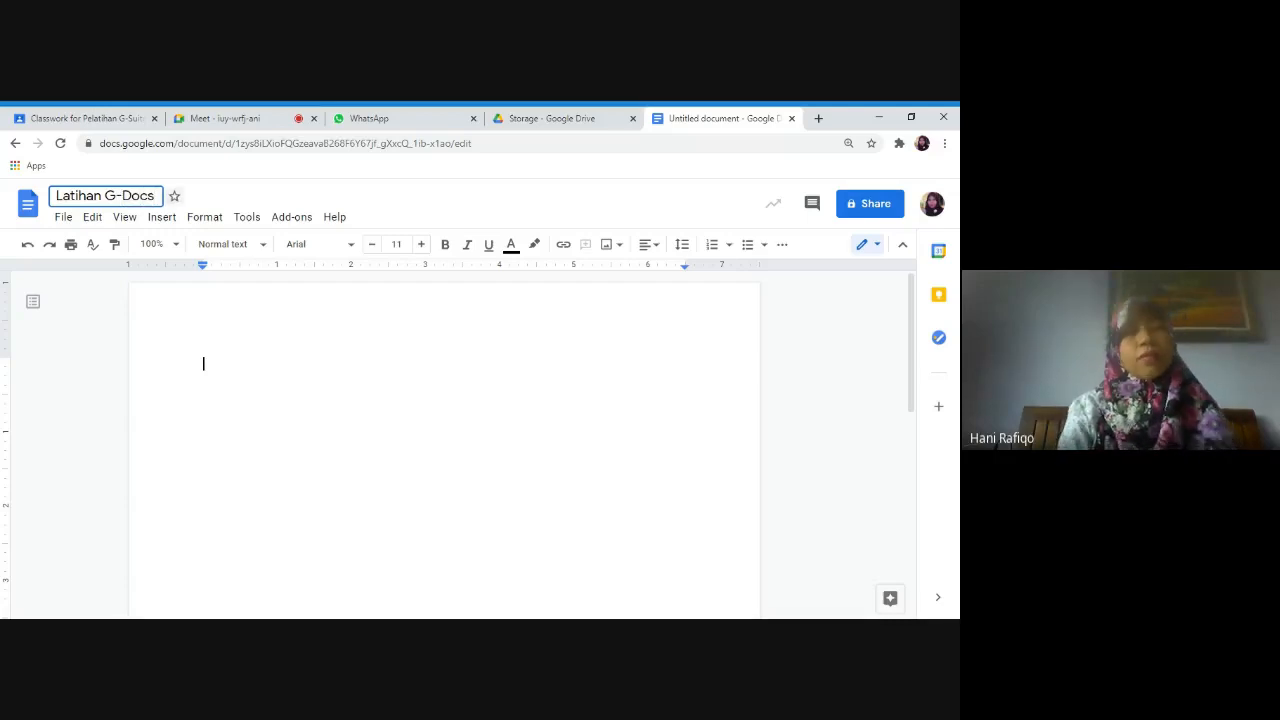
key(Return)
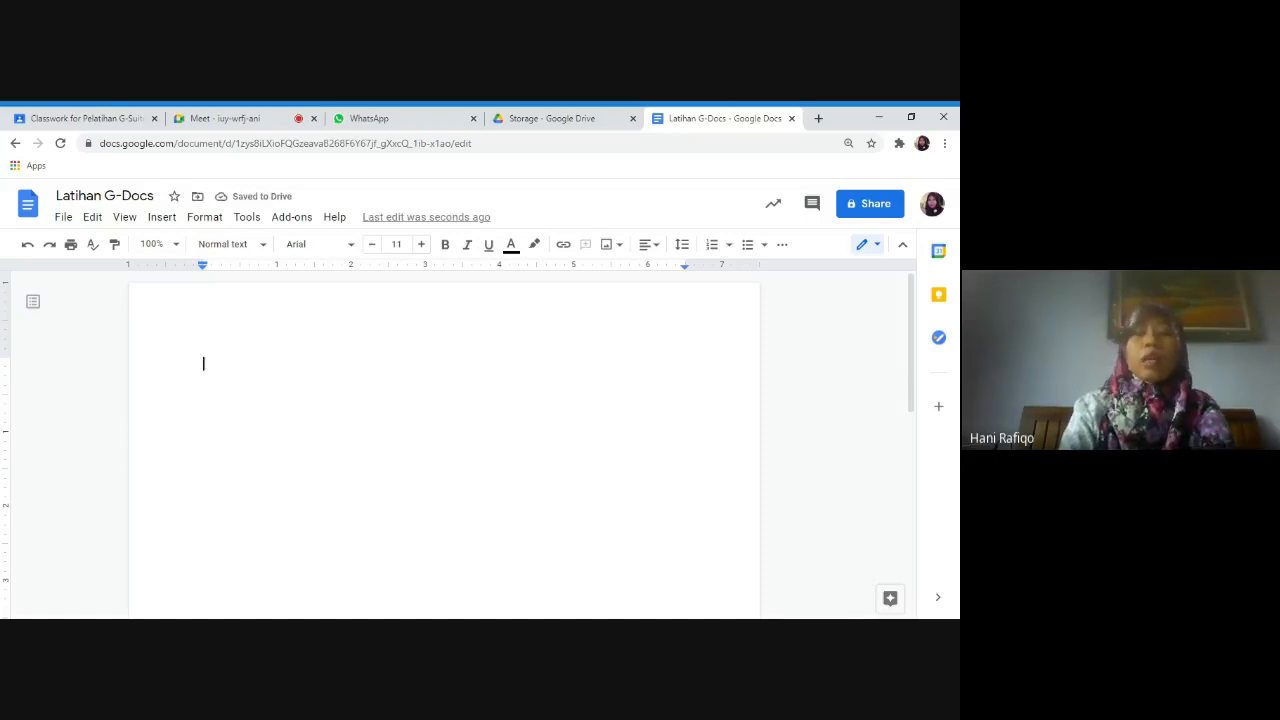
text(selamat )
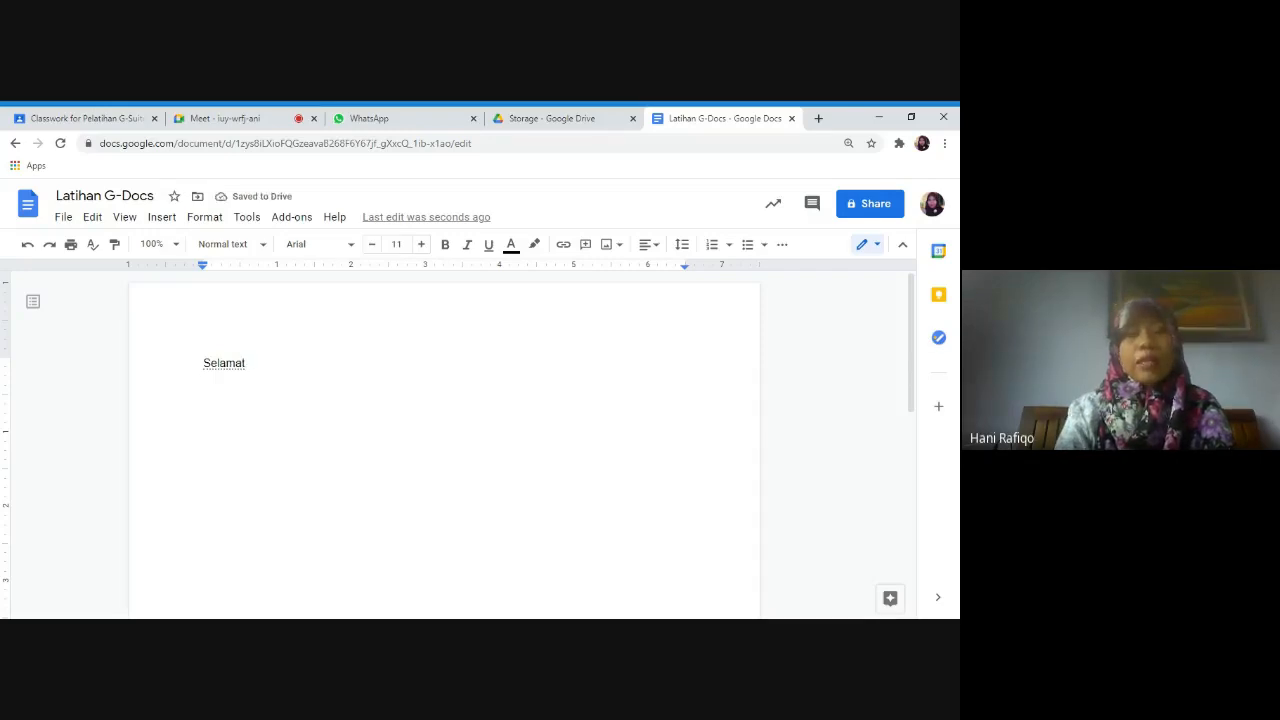
text(siang)
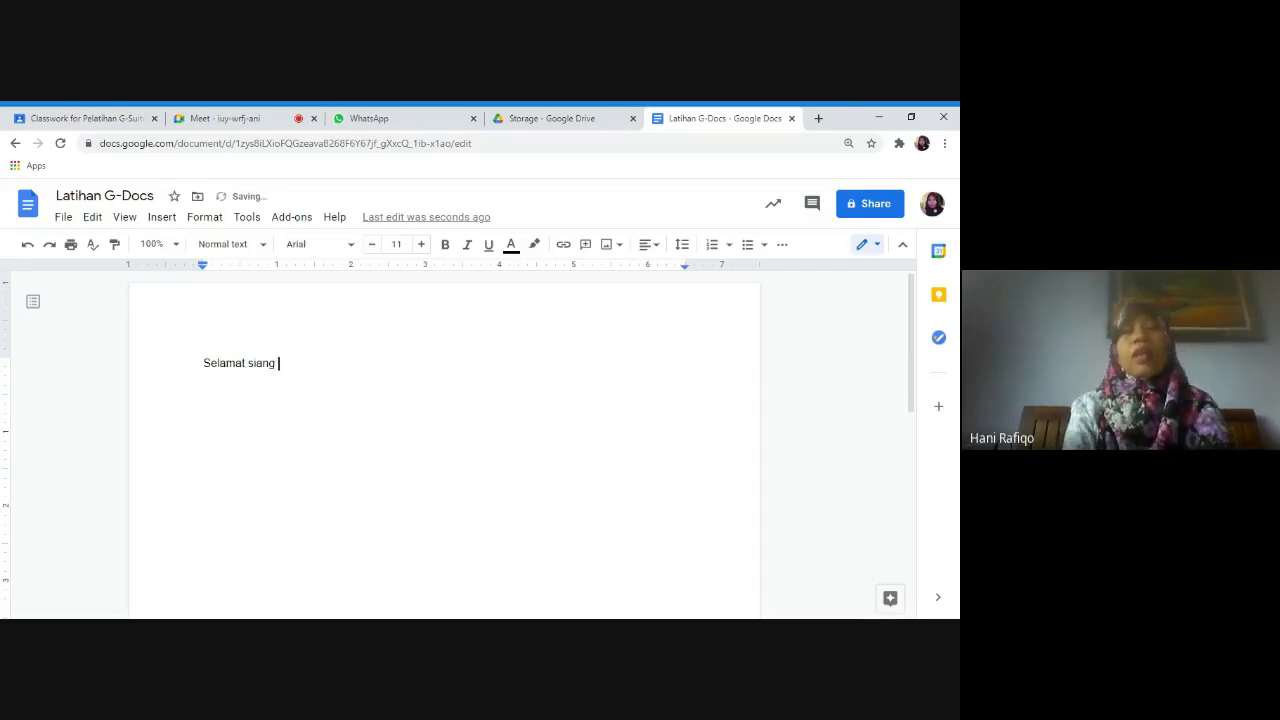
Step: Examine the document's file commands, including the version history choices, without applying any of them
click(64, 218)
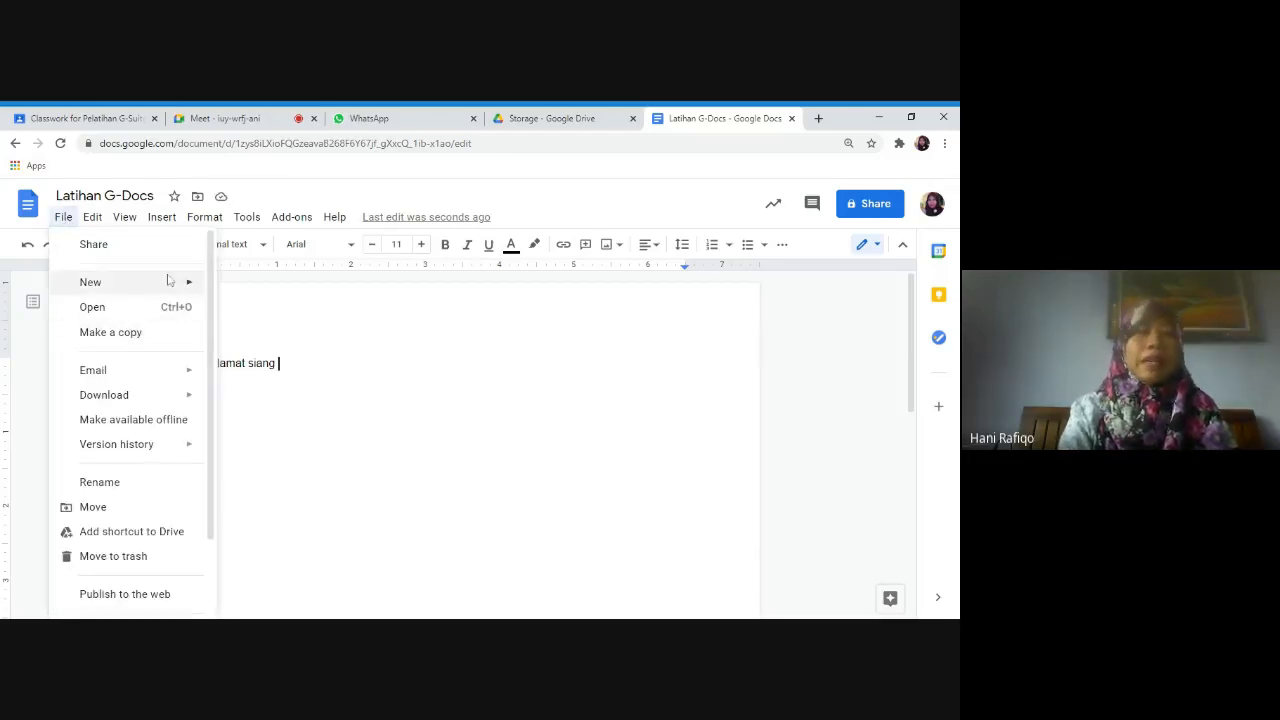
scroll(200, 429, down, 3)
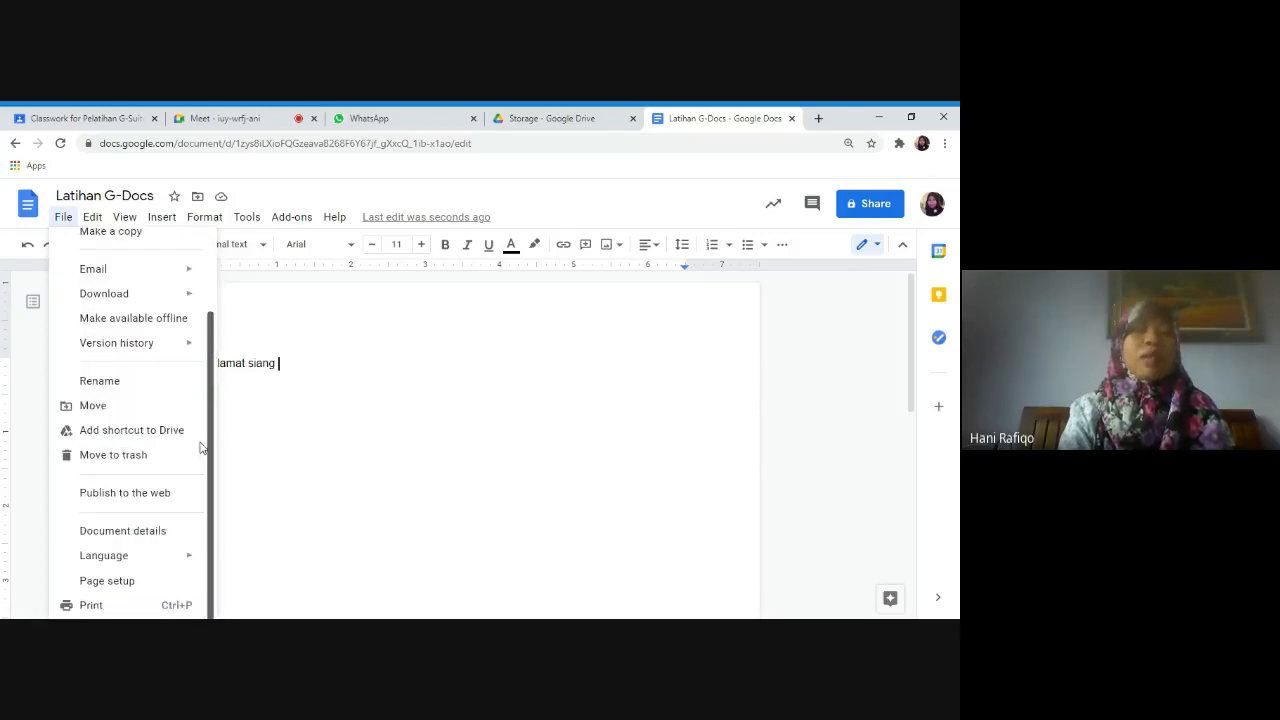
scroll(200, 429, up, 3)
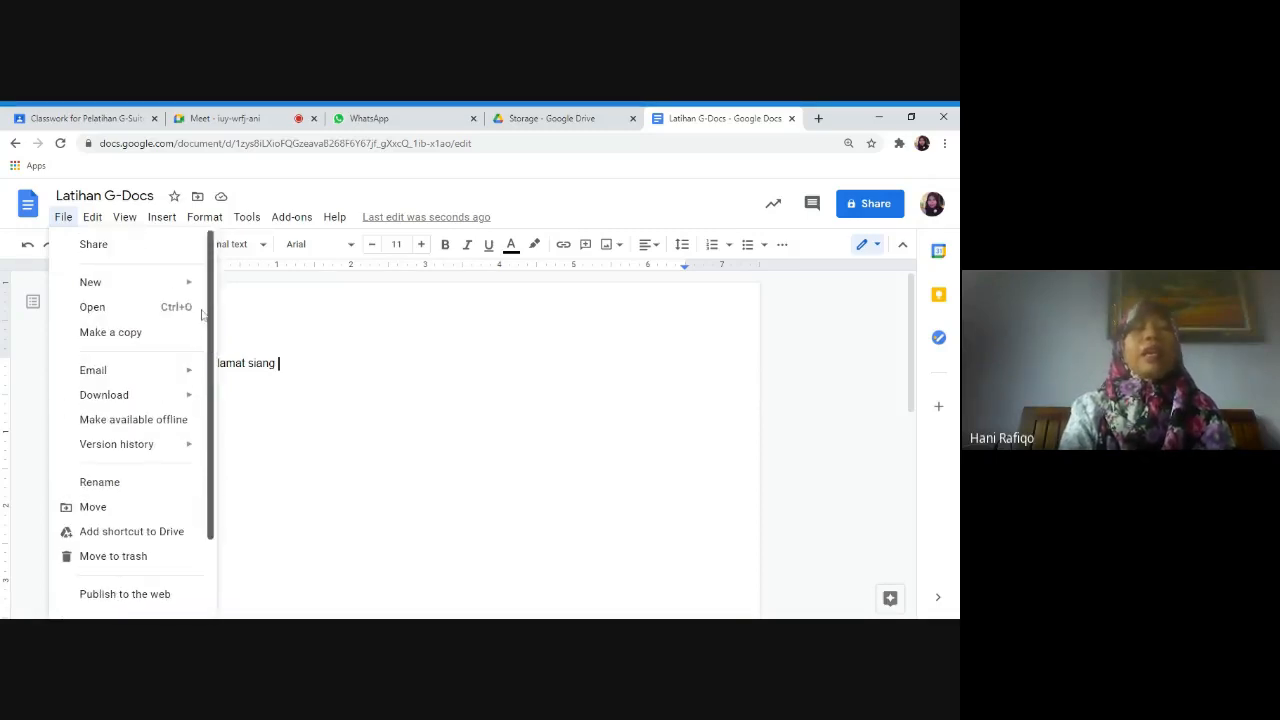
click(254, 363)
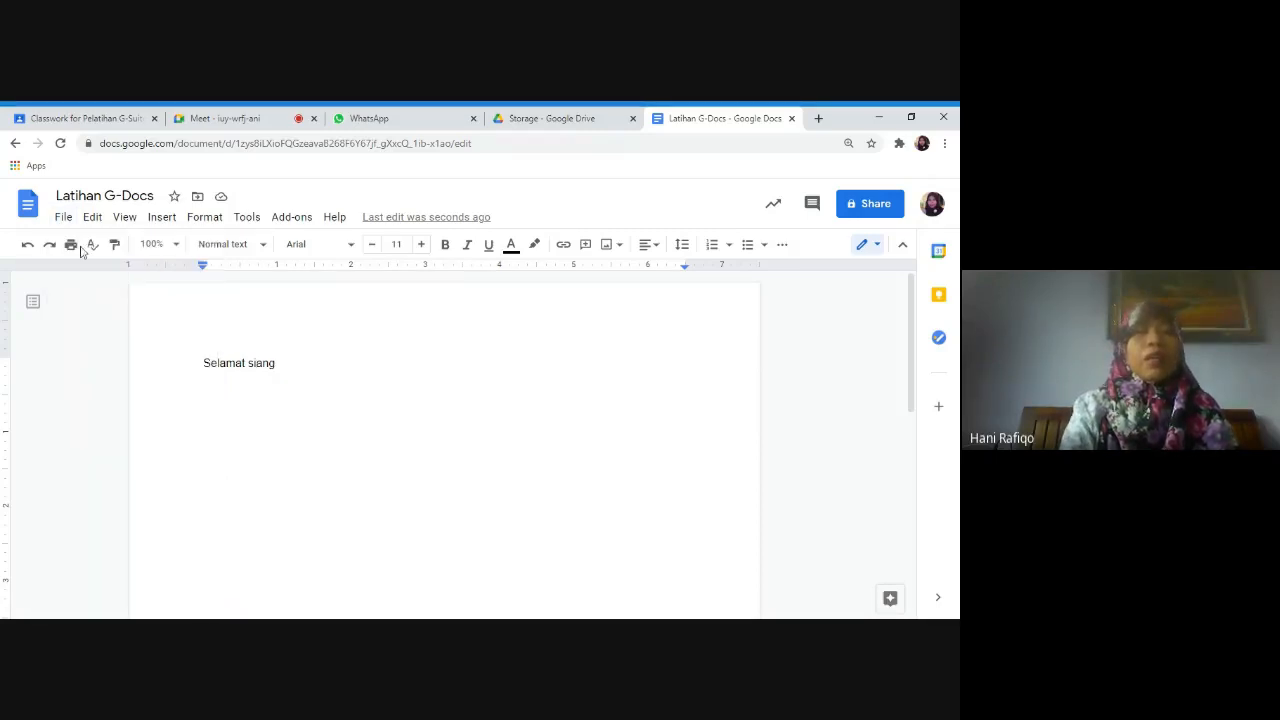
click(63, 218)
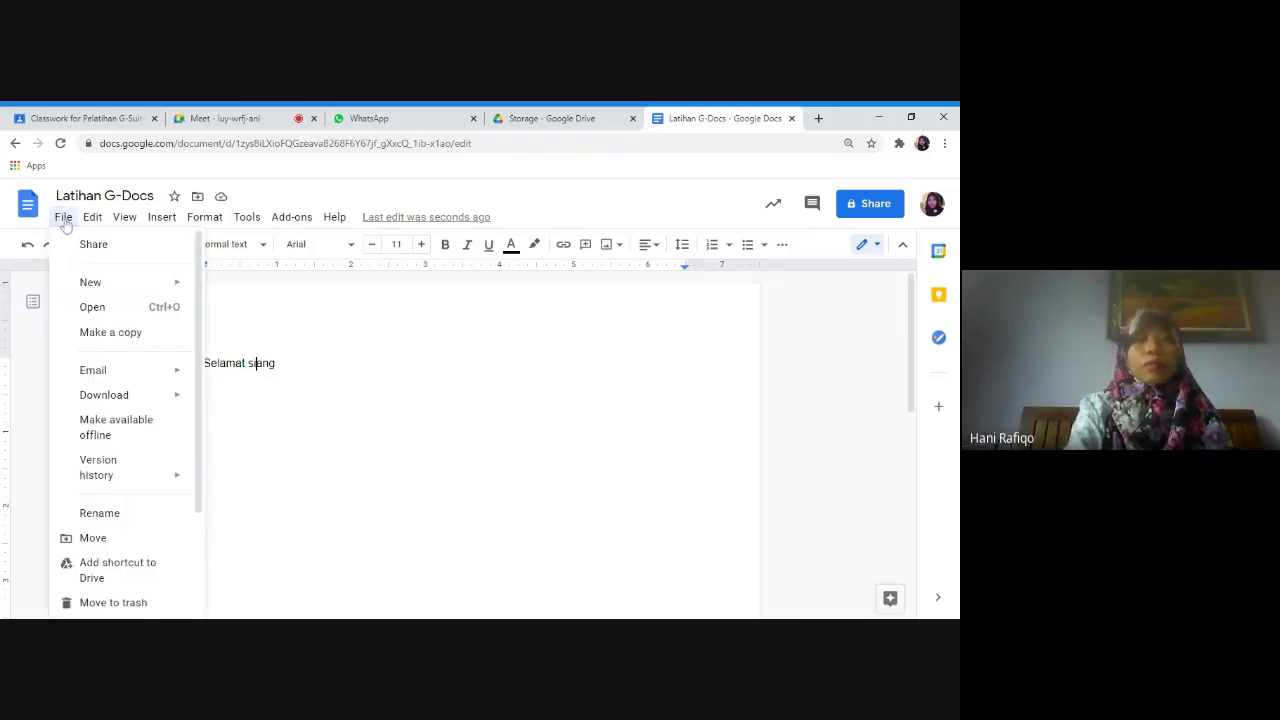
mouse_move(123, 408)
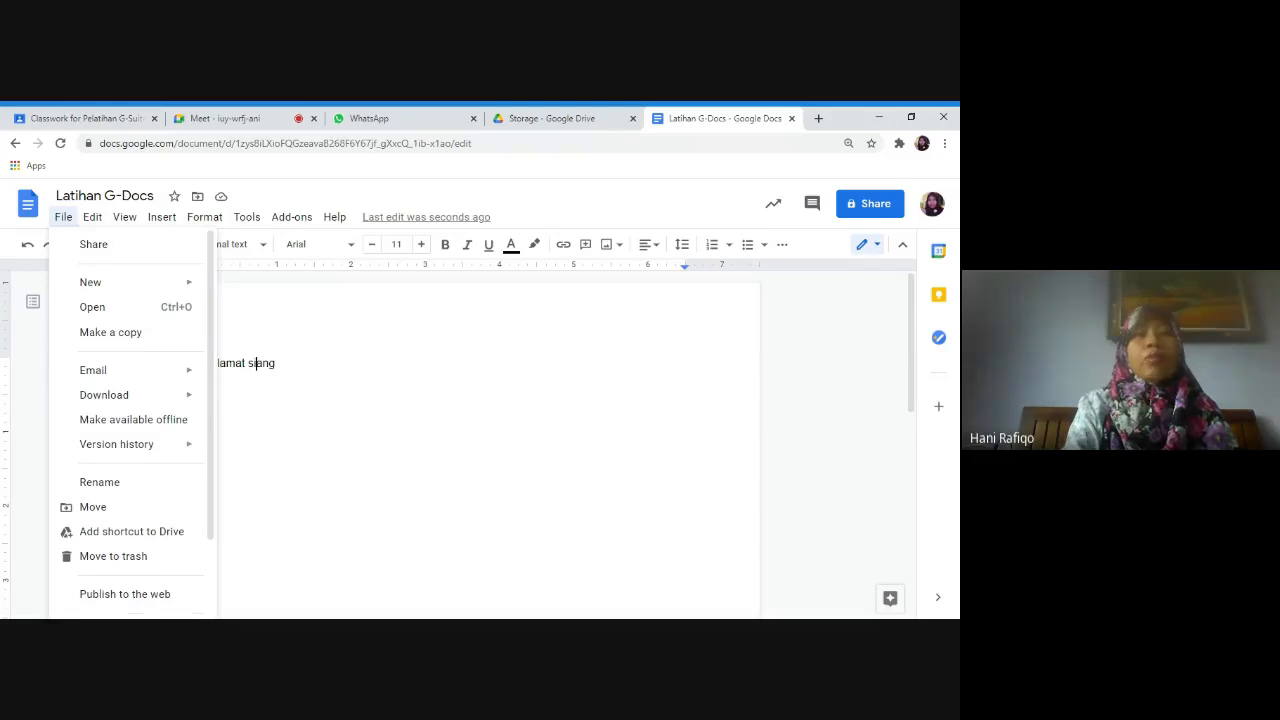
click(280, 364)
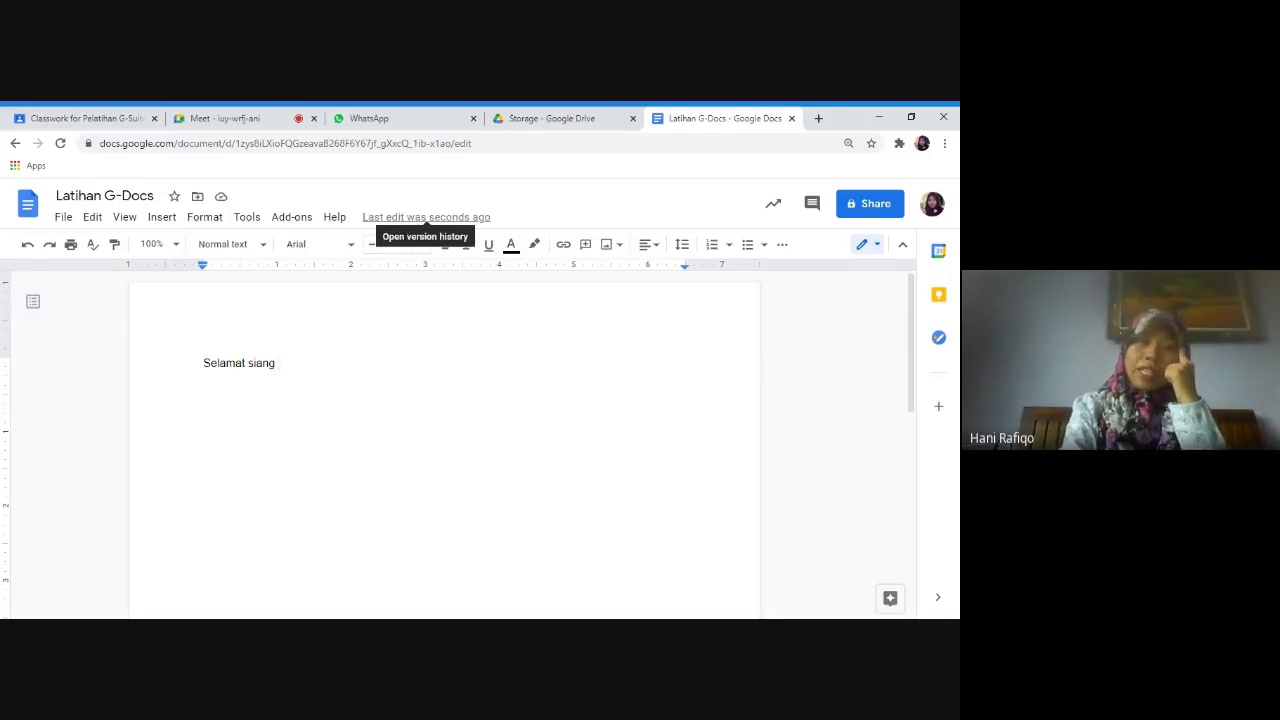
click(62, 220)
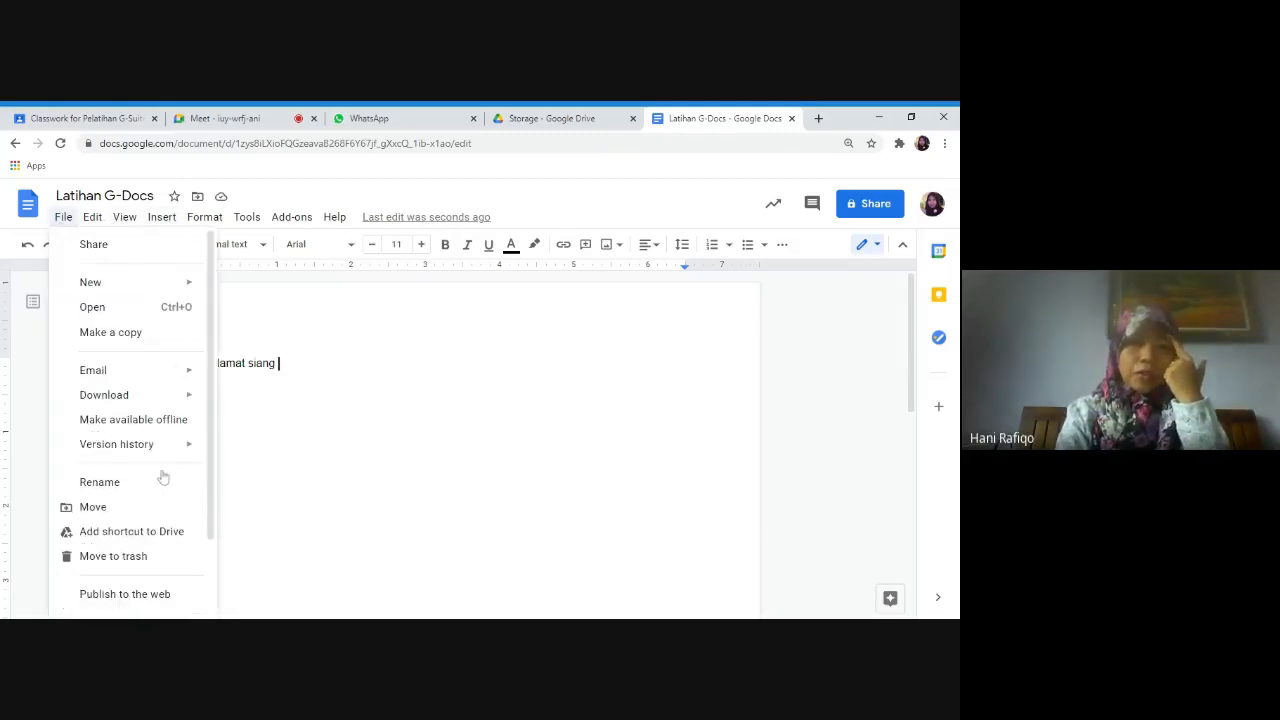
mouse_move(195, 444)
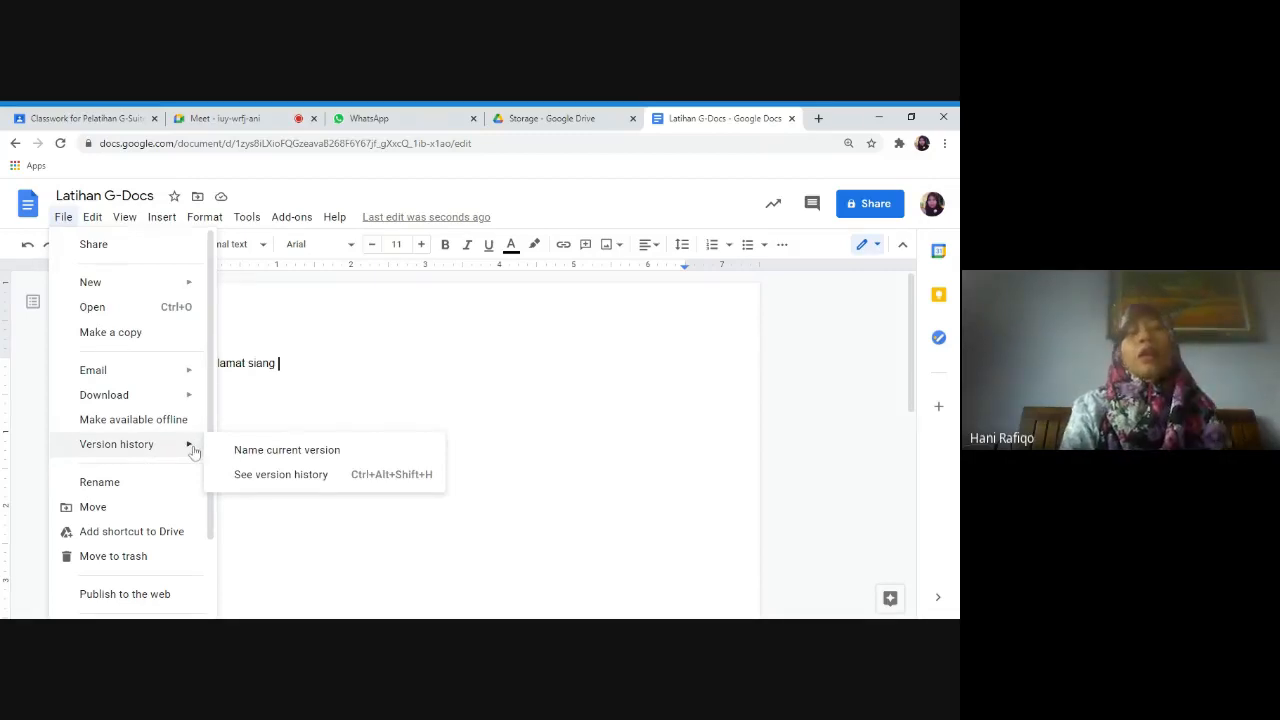
key(Escape)
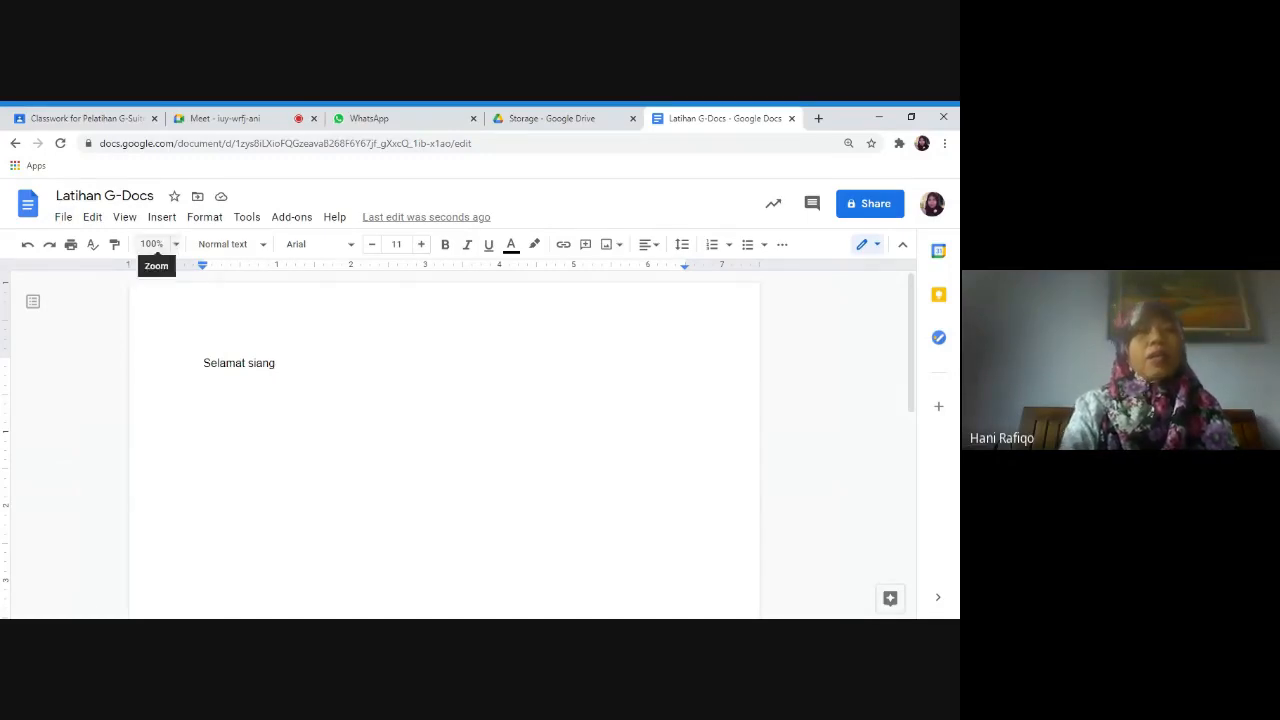
Step: Search the web for "es jeruk" images and try to insert the photo of the glass cup with citrus slices
click(162, 218)
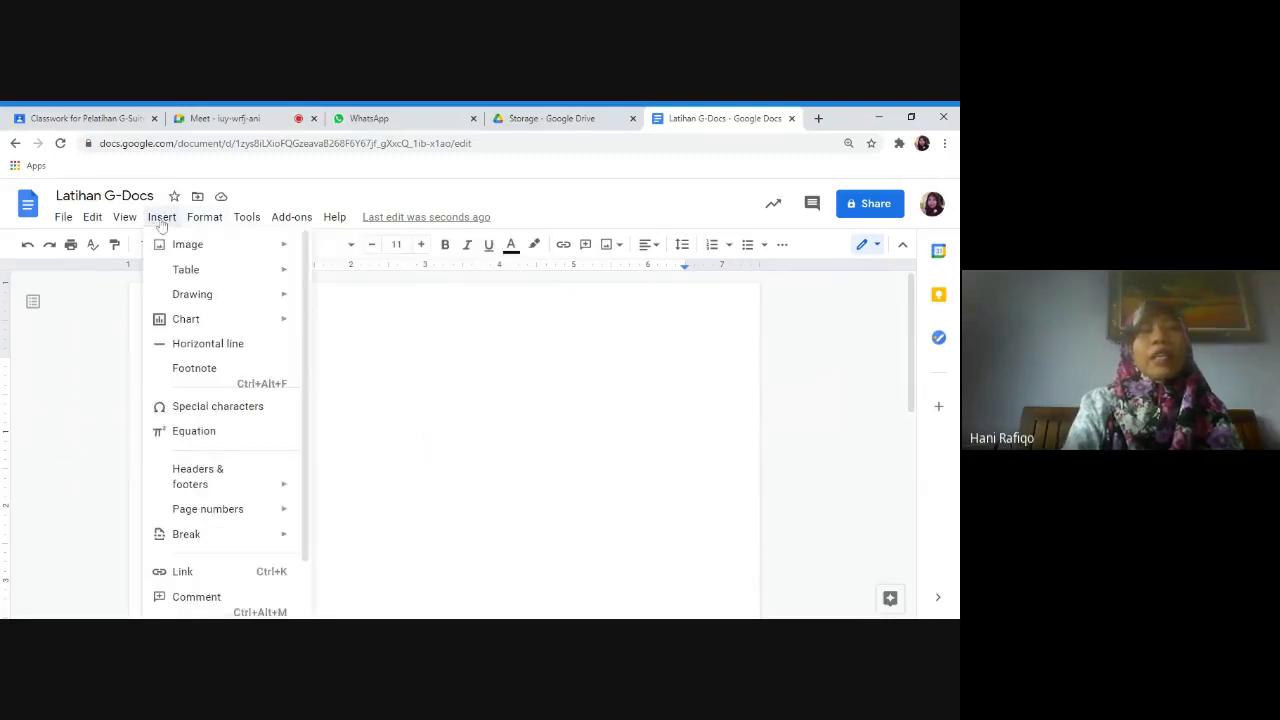
mouse_move(177, 250)
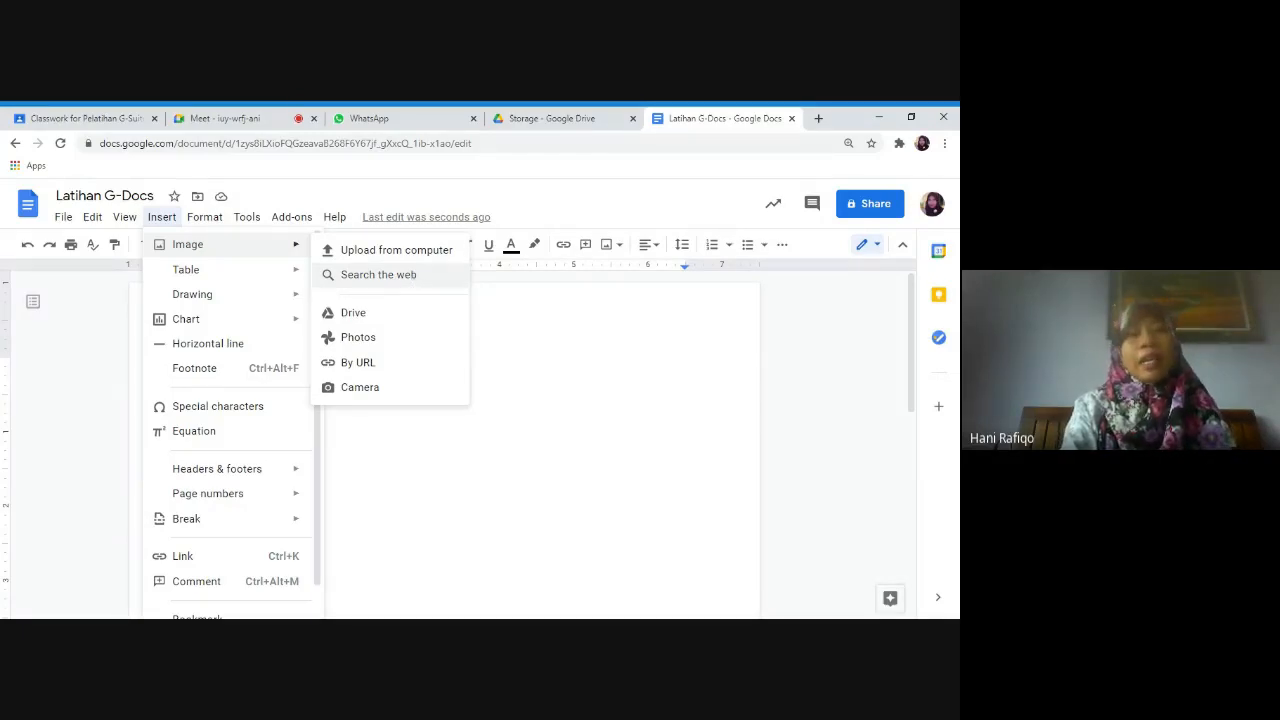
click(410, 277)
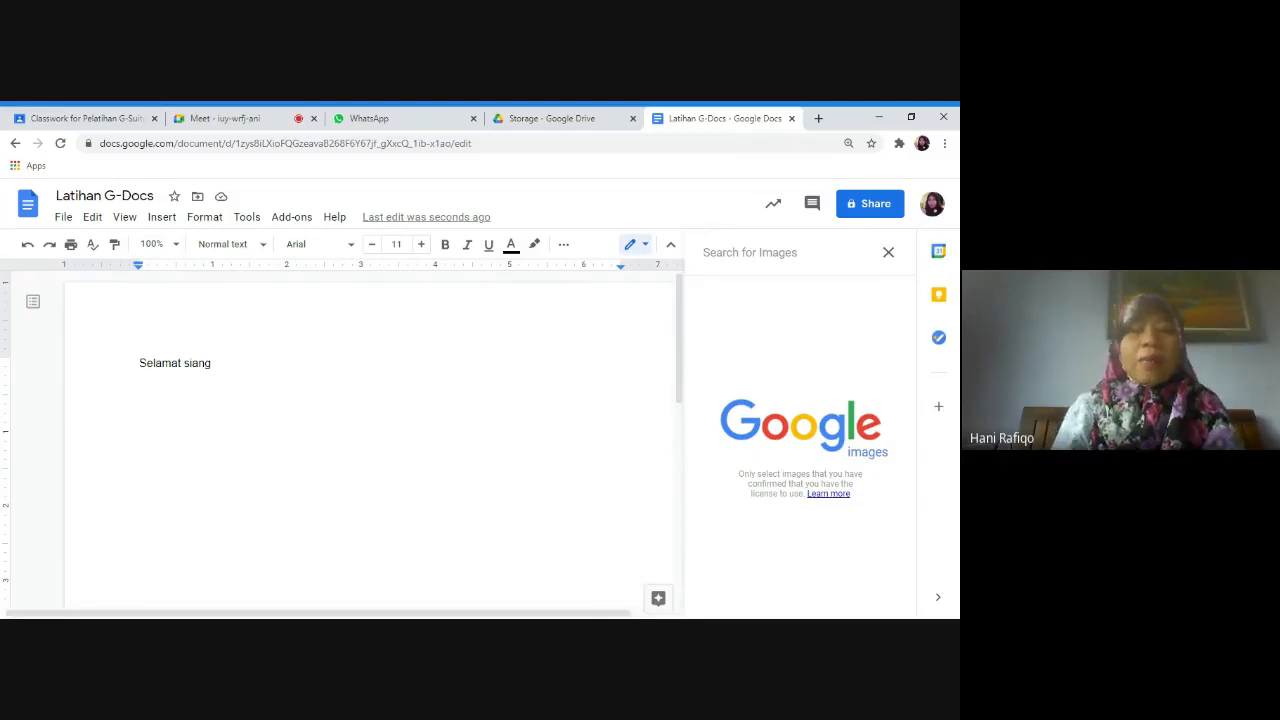
text(es jeruk)
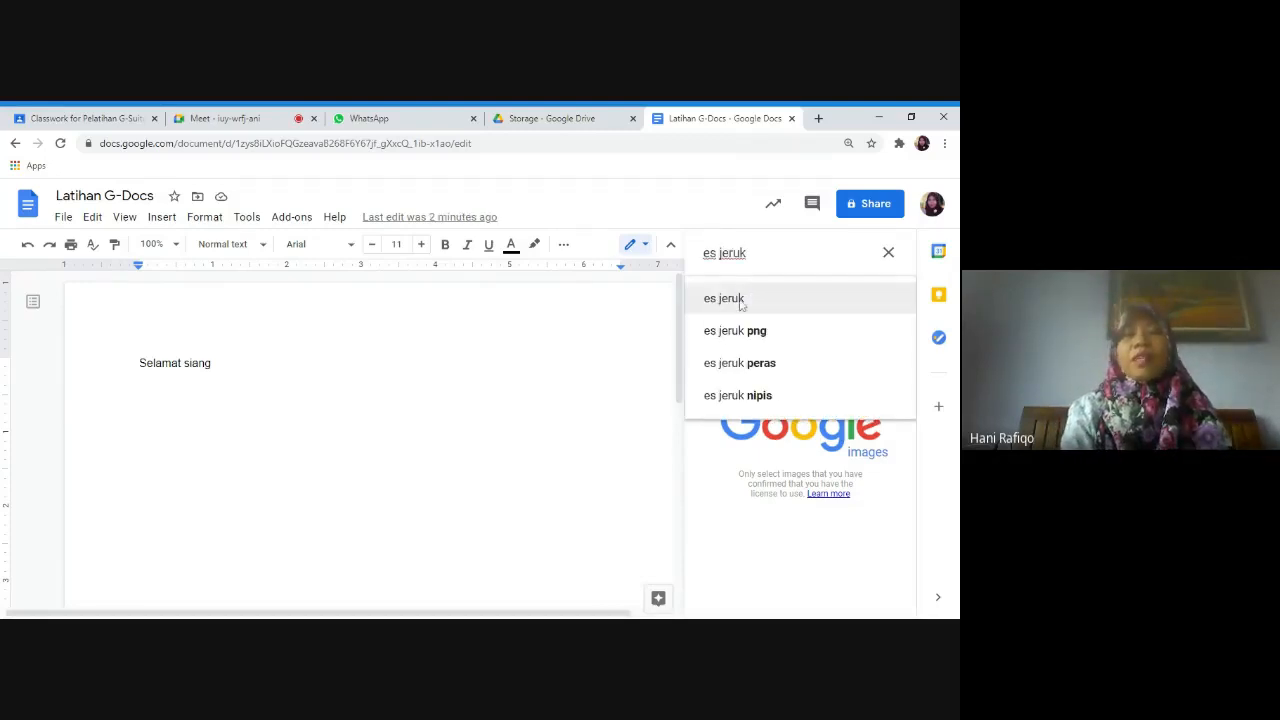
click(741, 300)
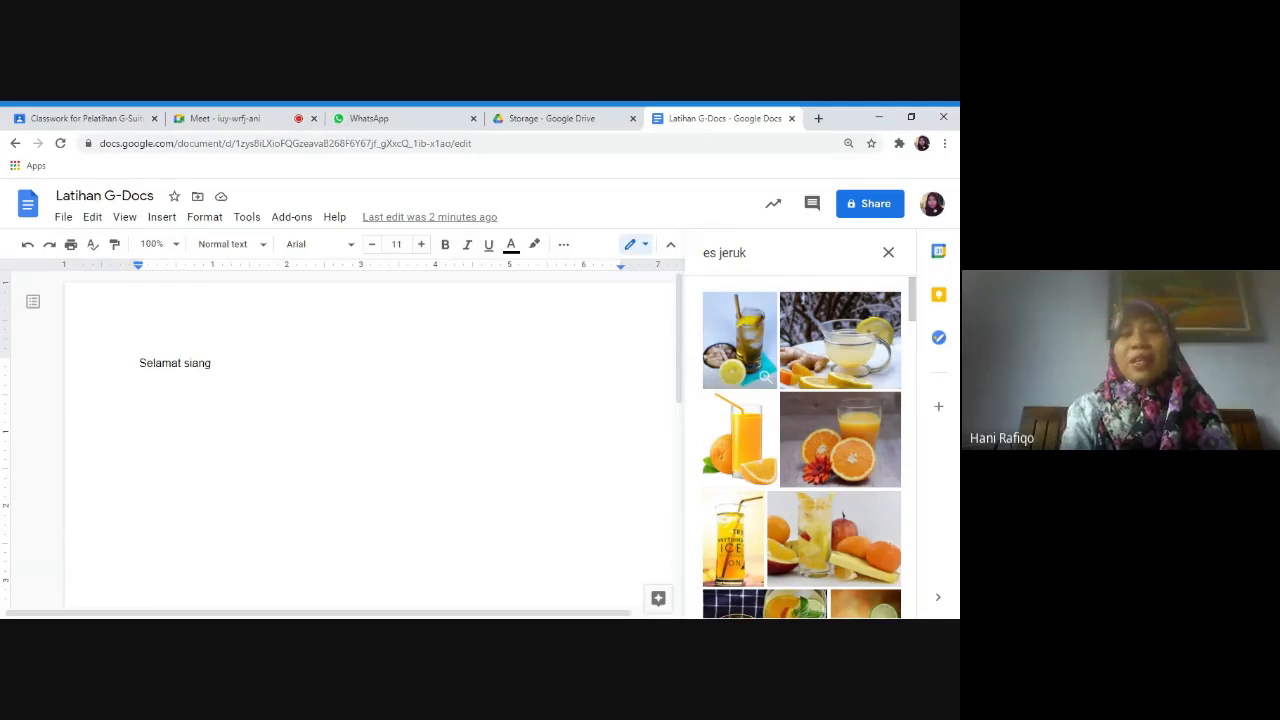
click(828, 362)
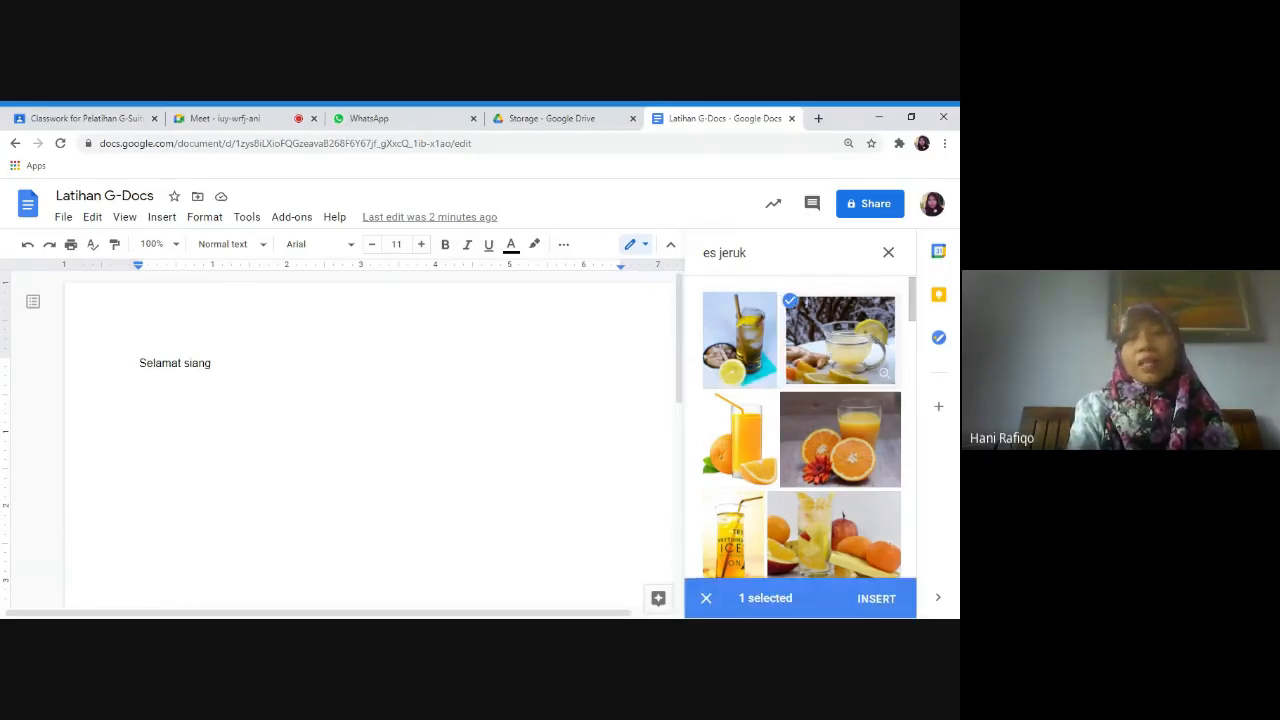
click(869, 604)
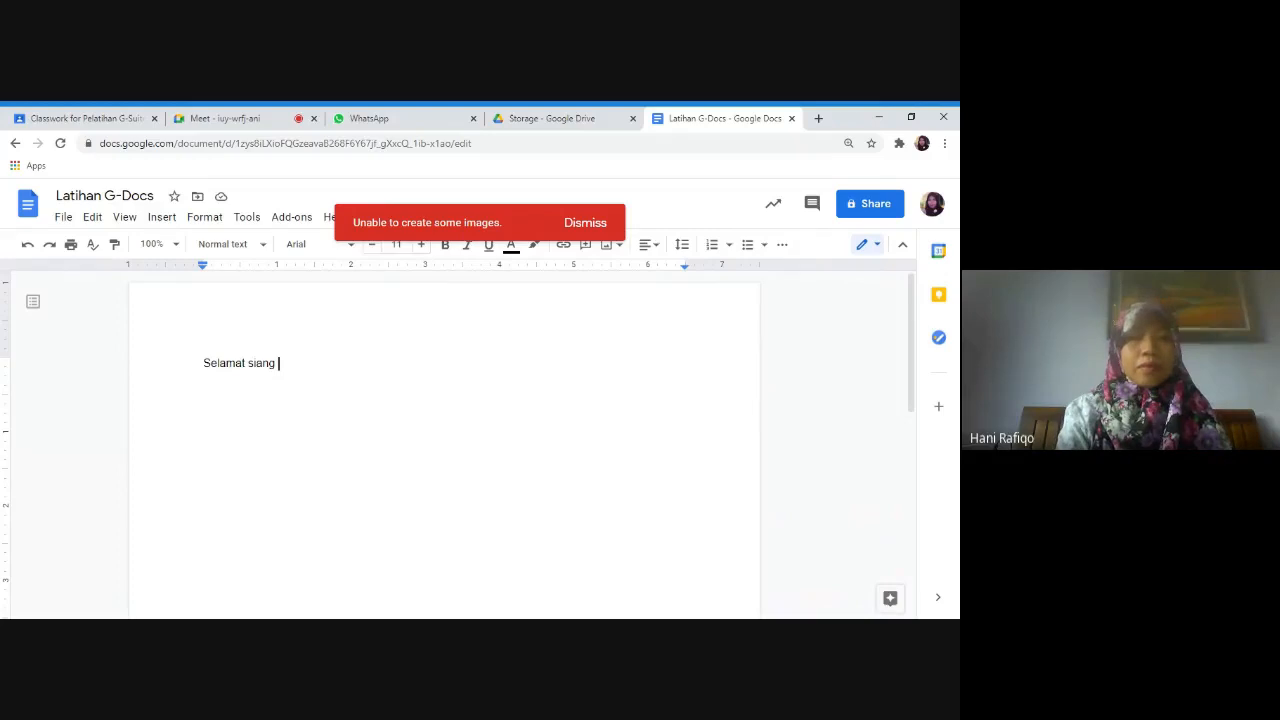
click(579, 223)
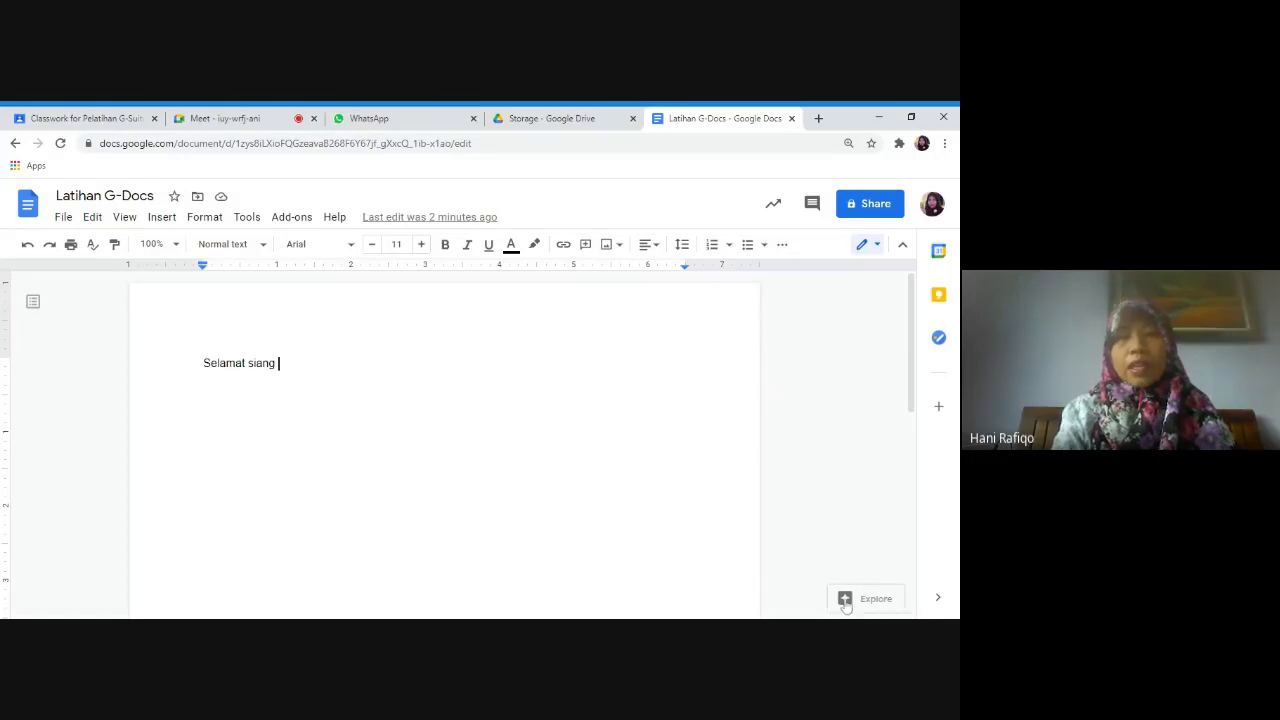
Step: Open Explore for the document and search it for "es jeruk", closing the stray image tab
click(845, 599)
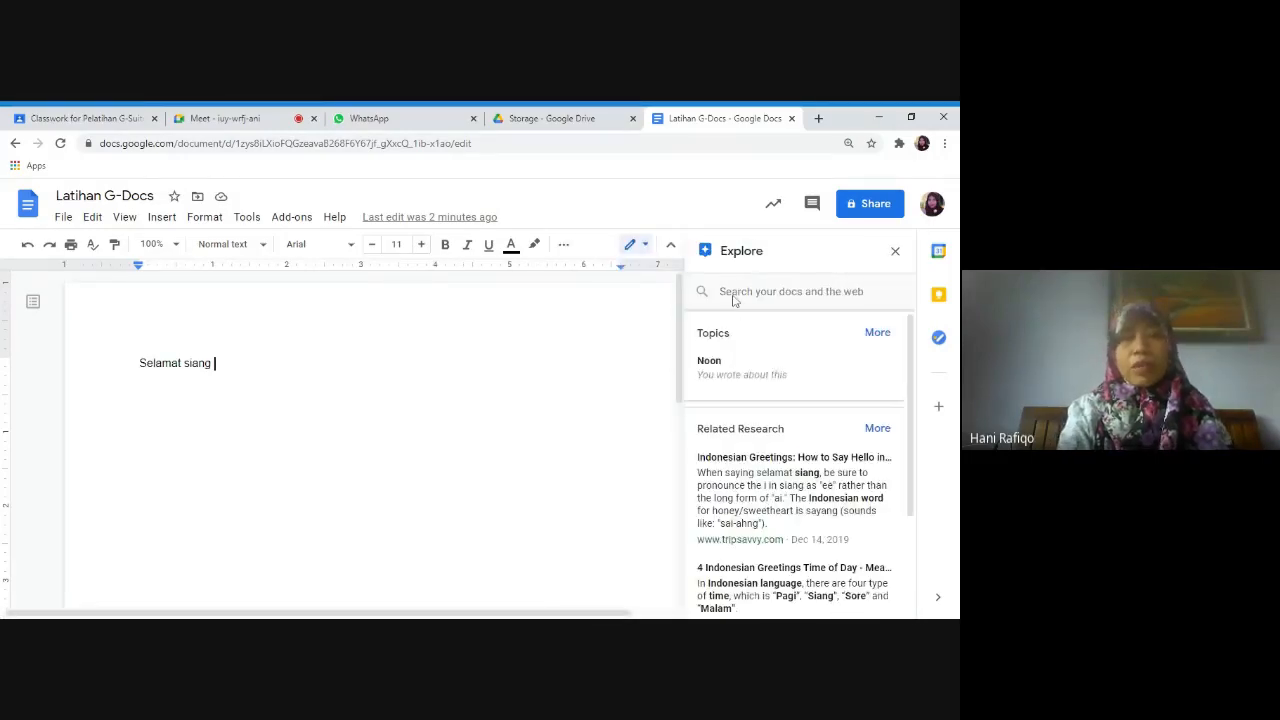
click(790, 291)
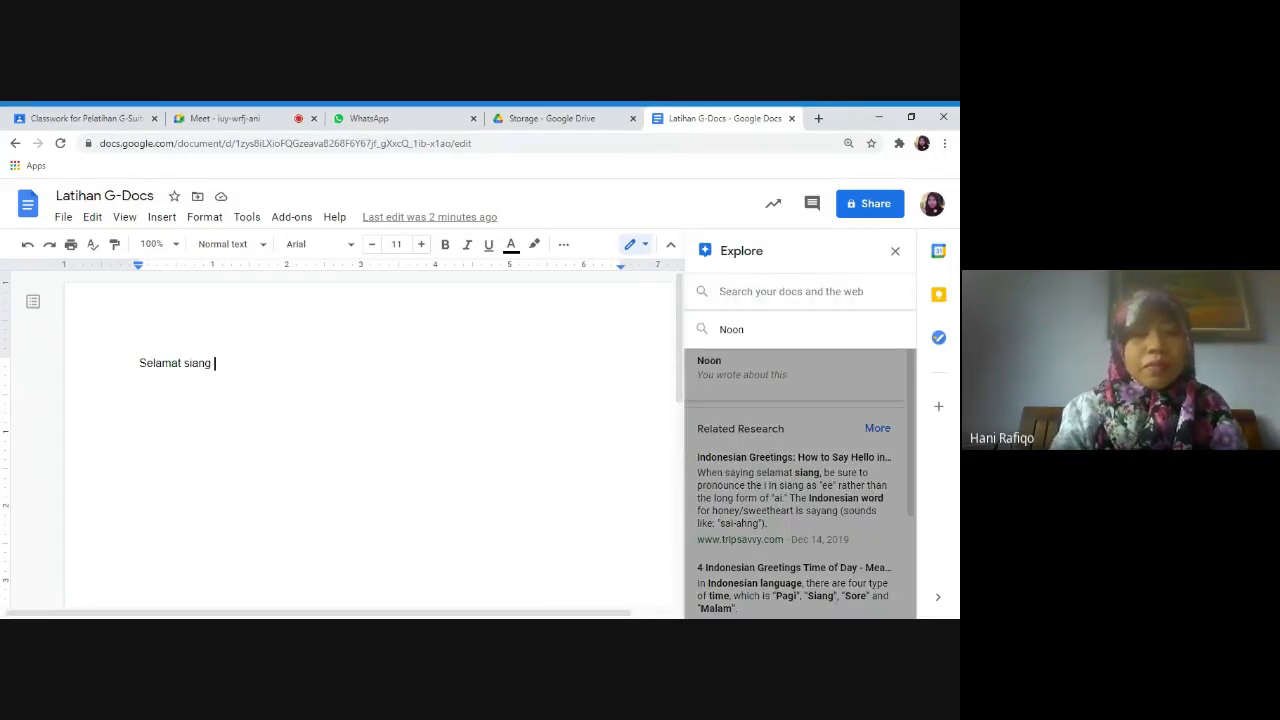
key(Escape)
key(ctrl+t)
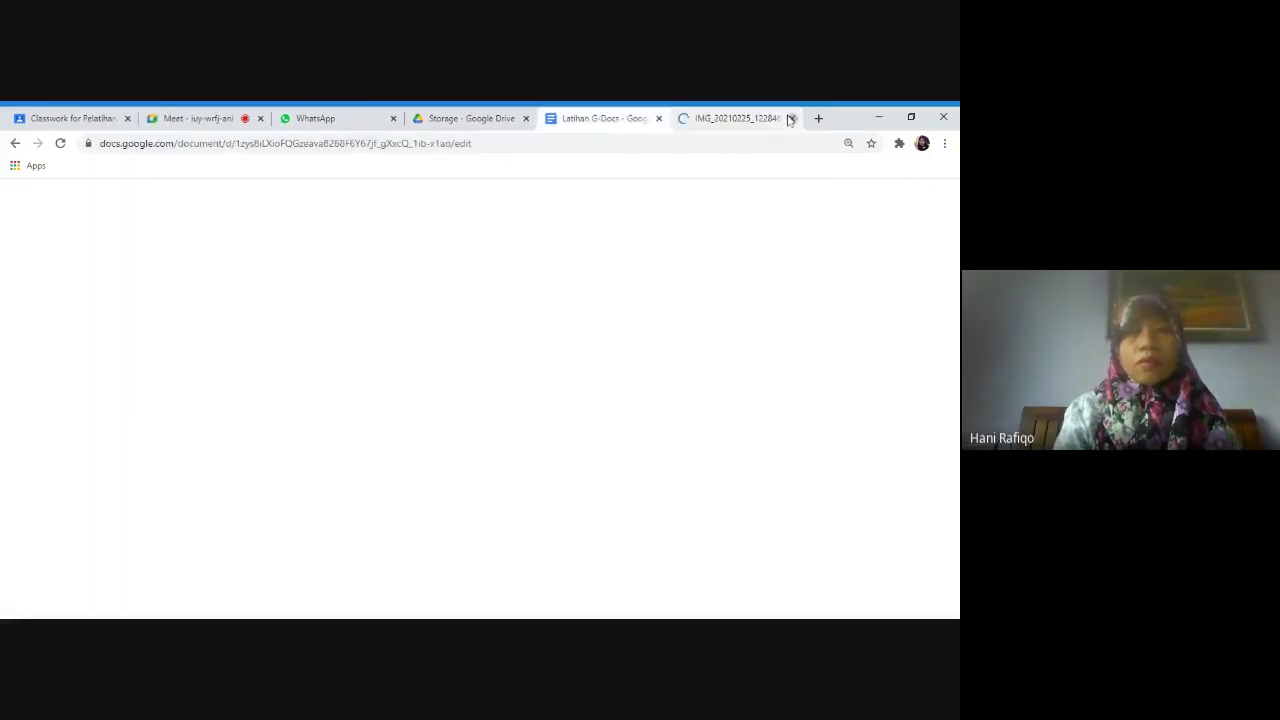
click(792, 118)
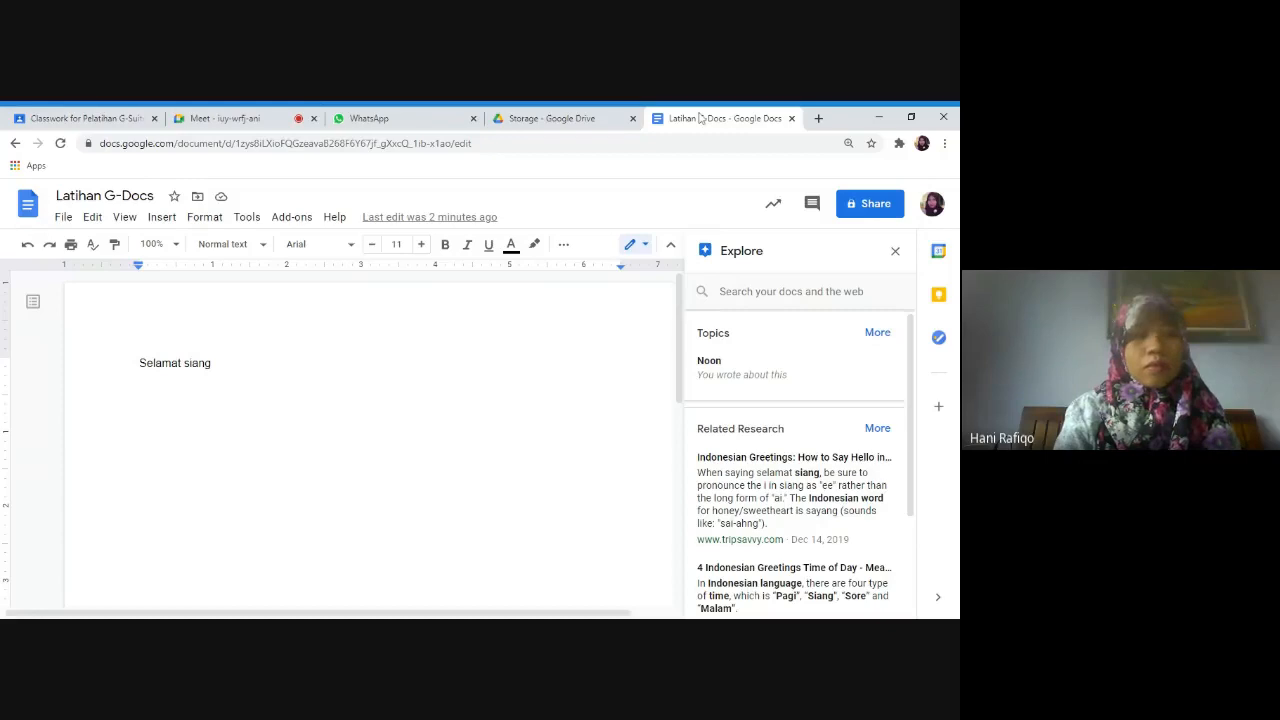
click(770, 283)
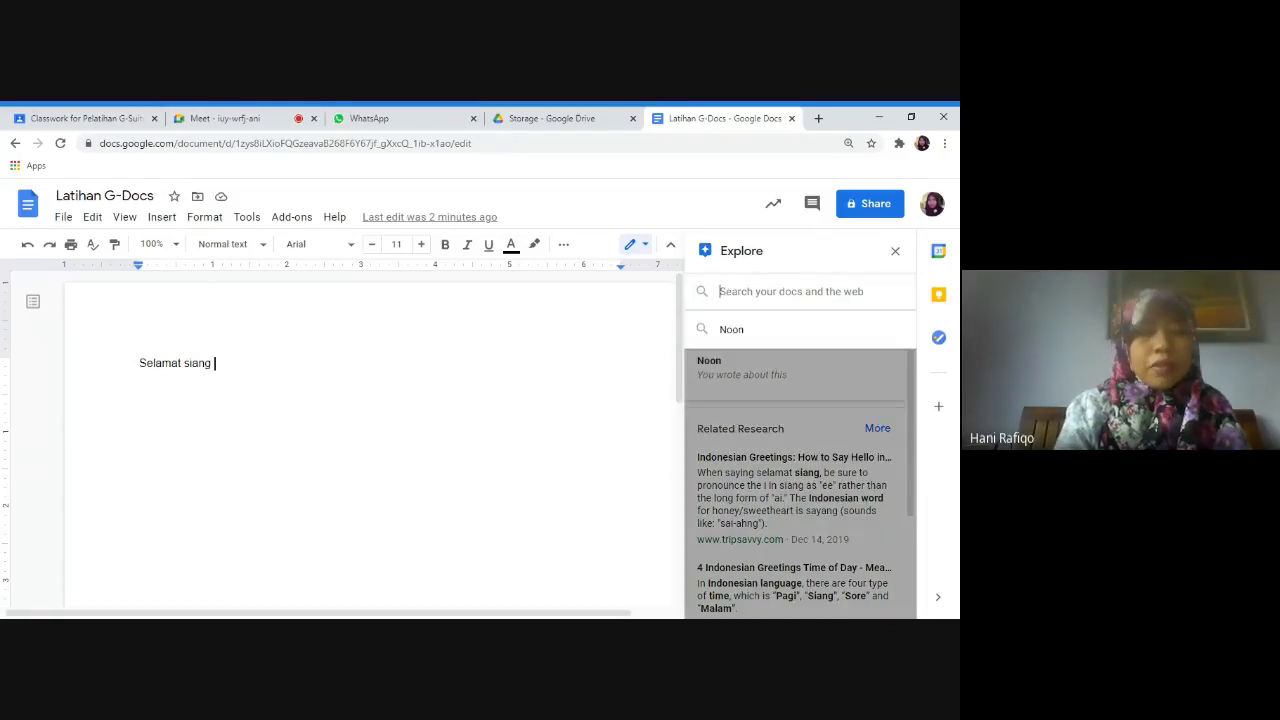
text(es i)
text(eruk)
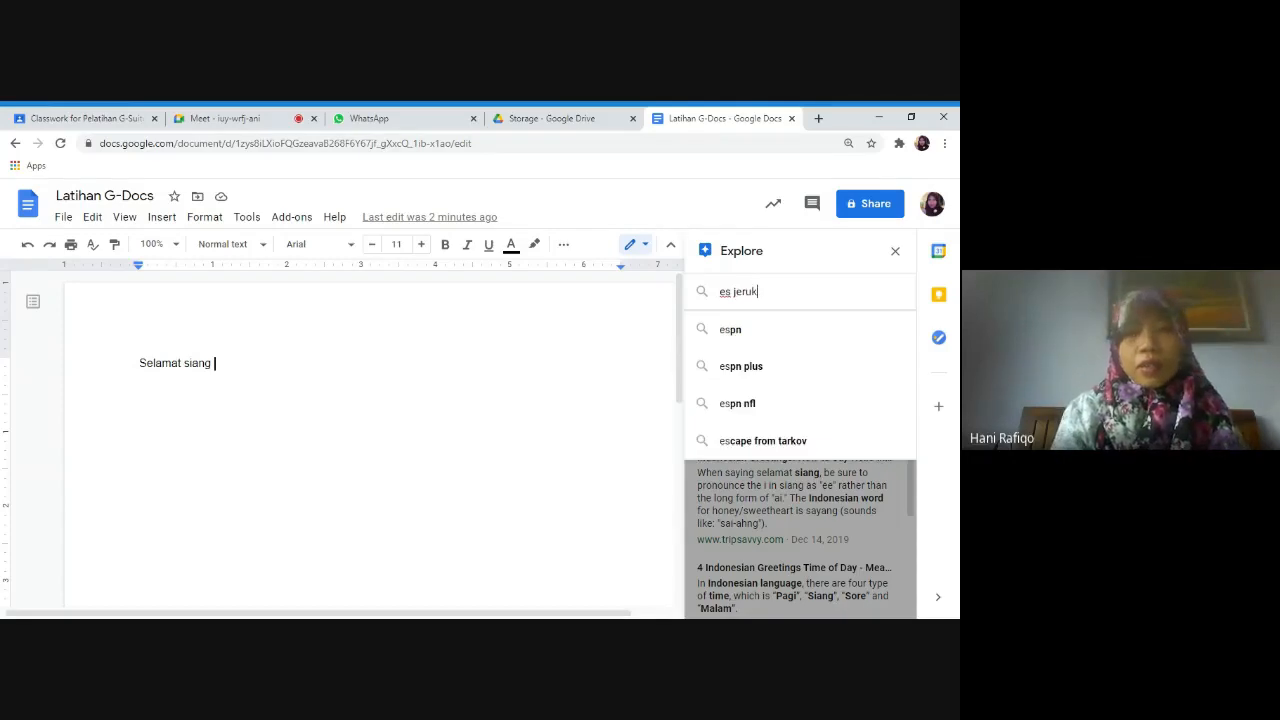
key(Return)
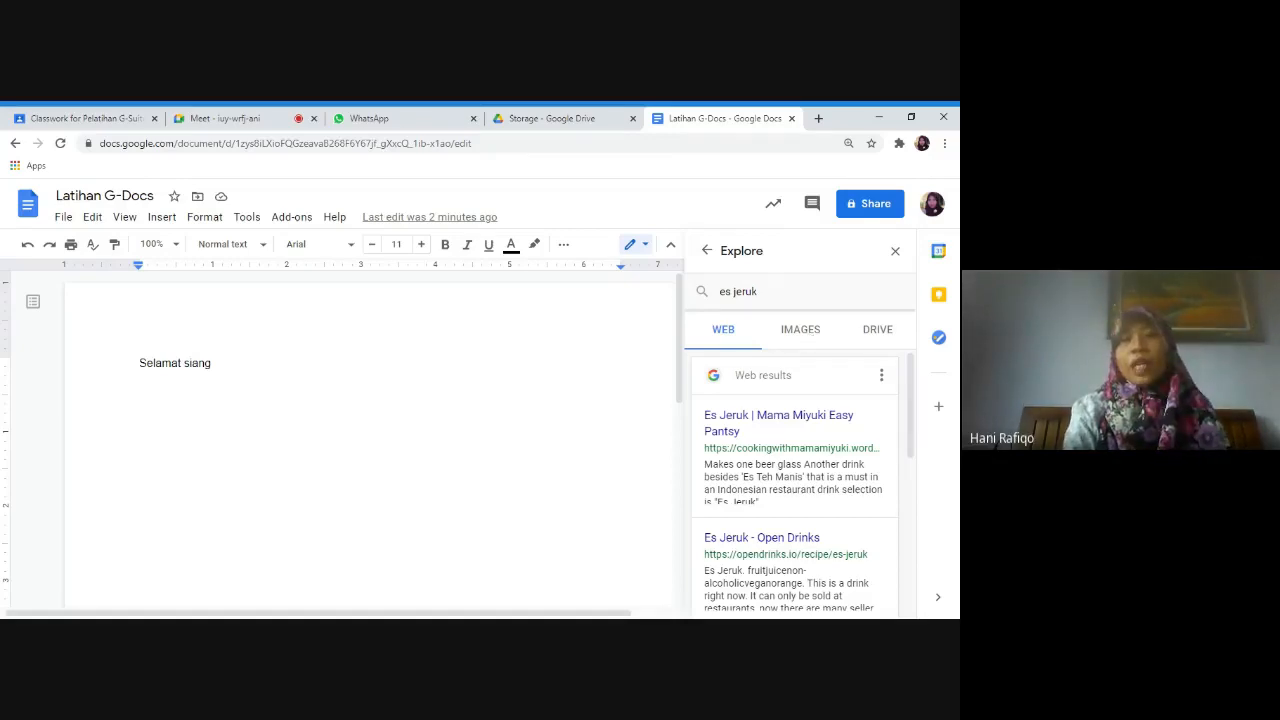
Step: From the Explore image results, insert the photo of the iced lemon drink with the sugar bowl after "Selamat siang"
click(801, 333)
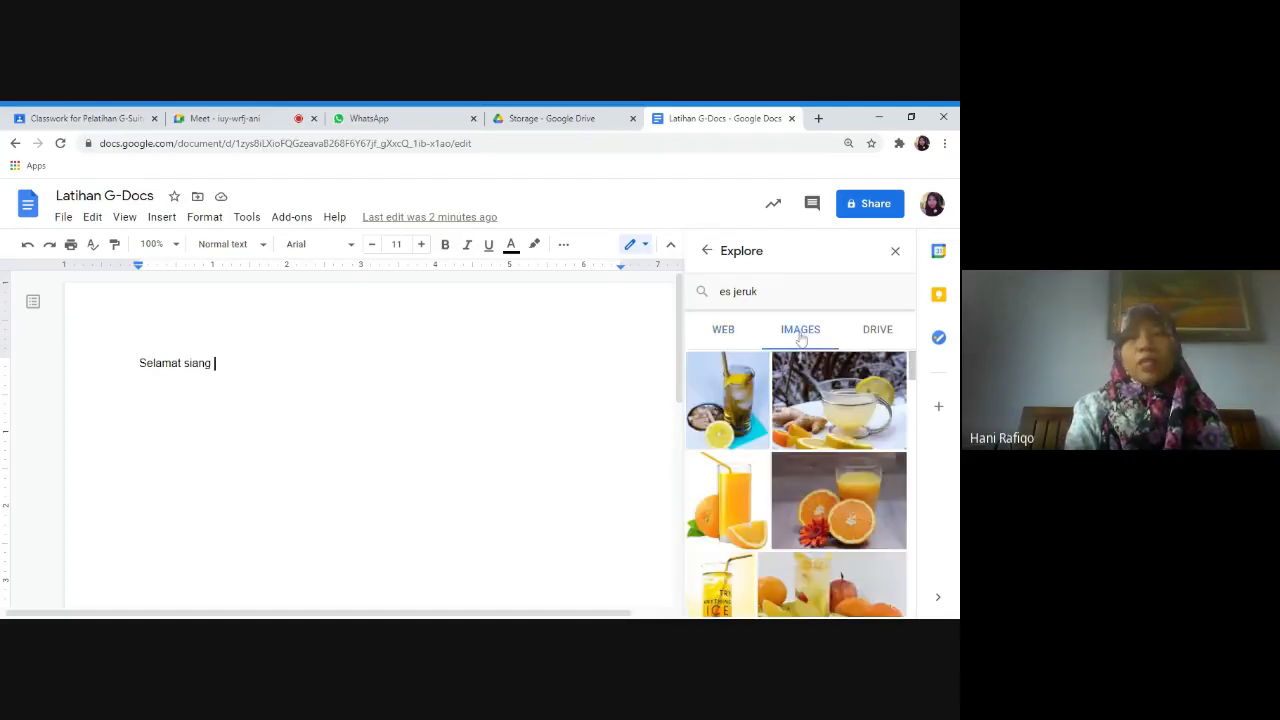
click(822, 400)
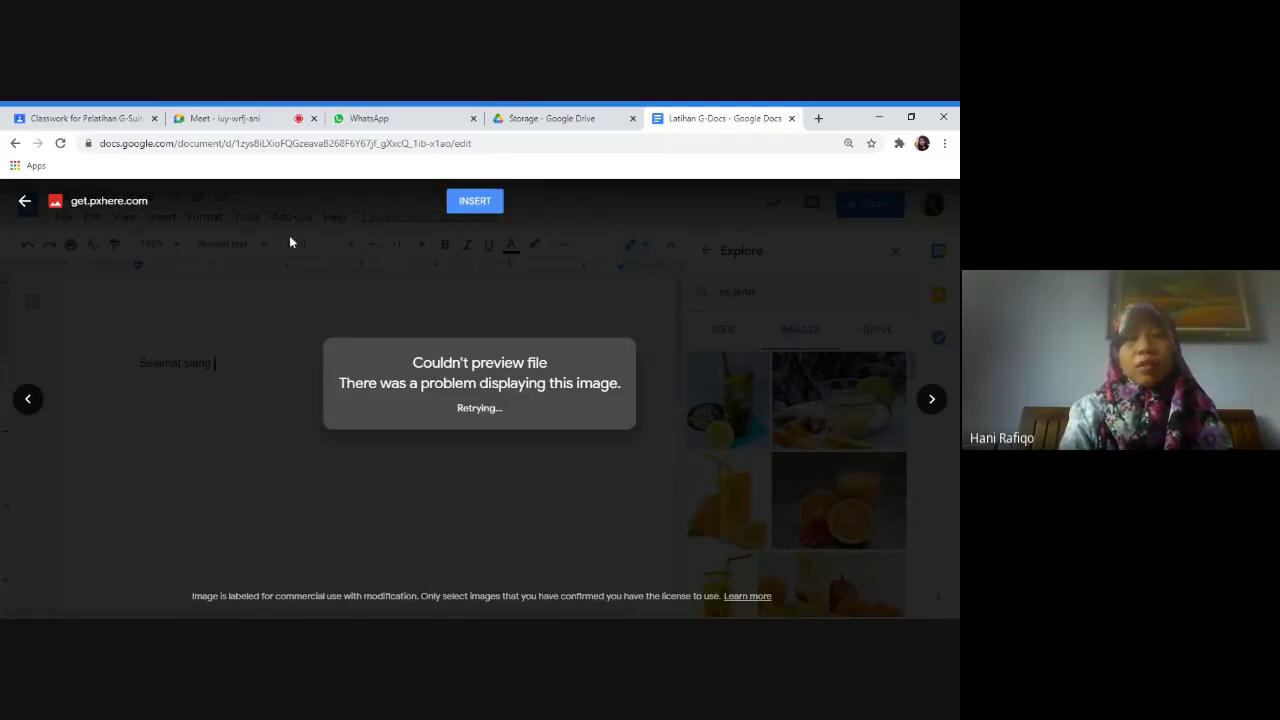
click(26, 204)
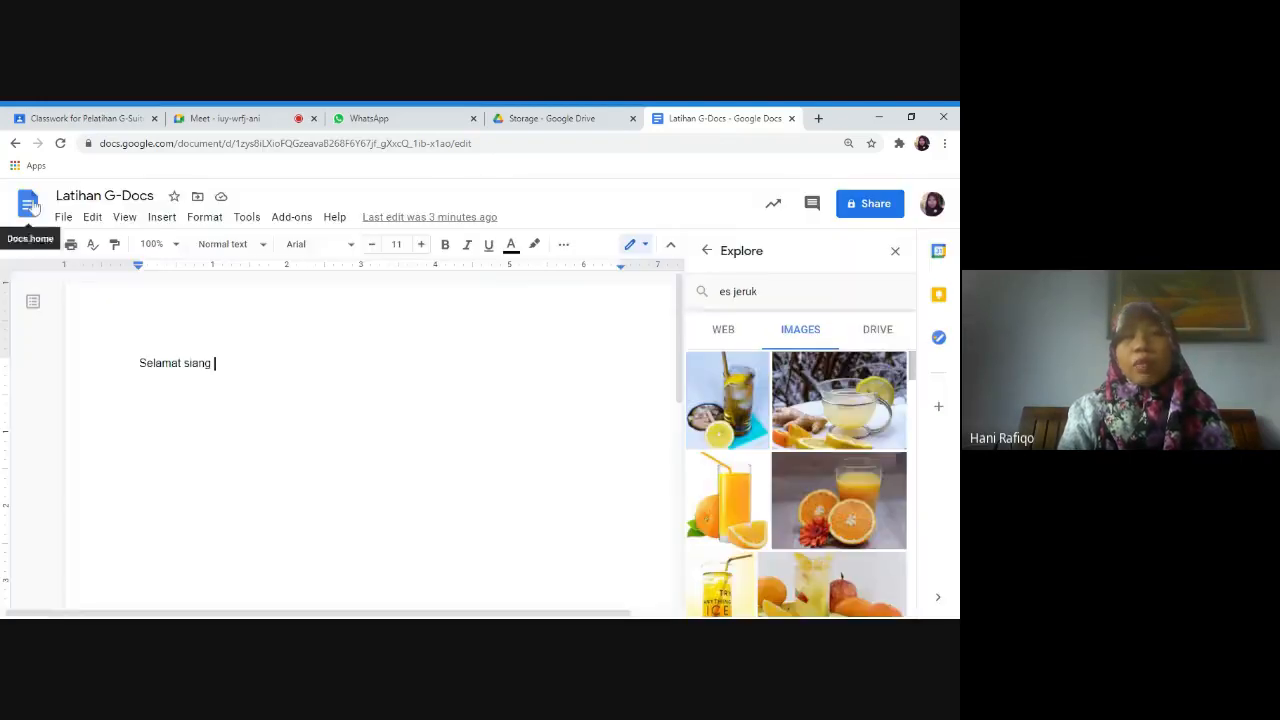
click(738, 410)
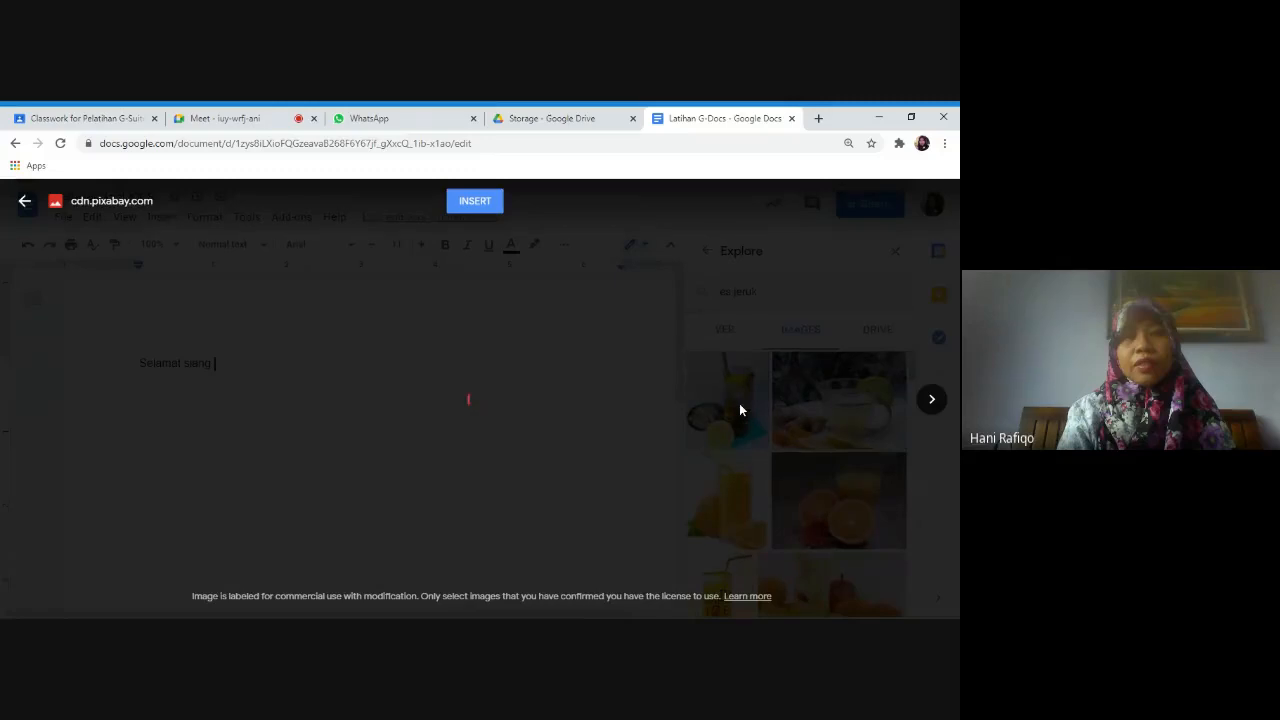
click(475, 202)
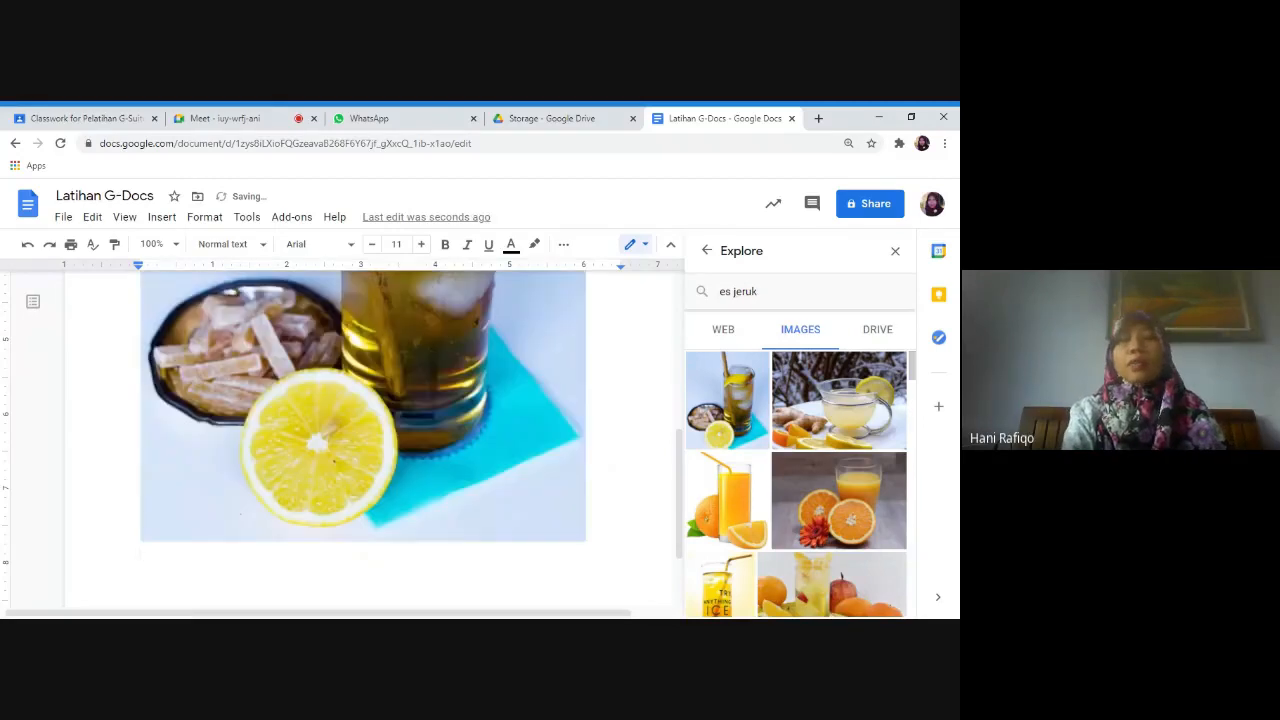
Step: Shrink the inserted drink photo proportionally to about 1.6 inches wide and place the text cursor just after it
scroll(655, 341, up, 5)
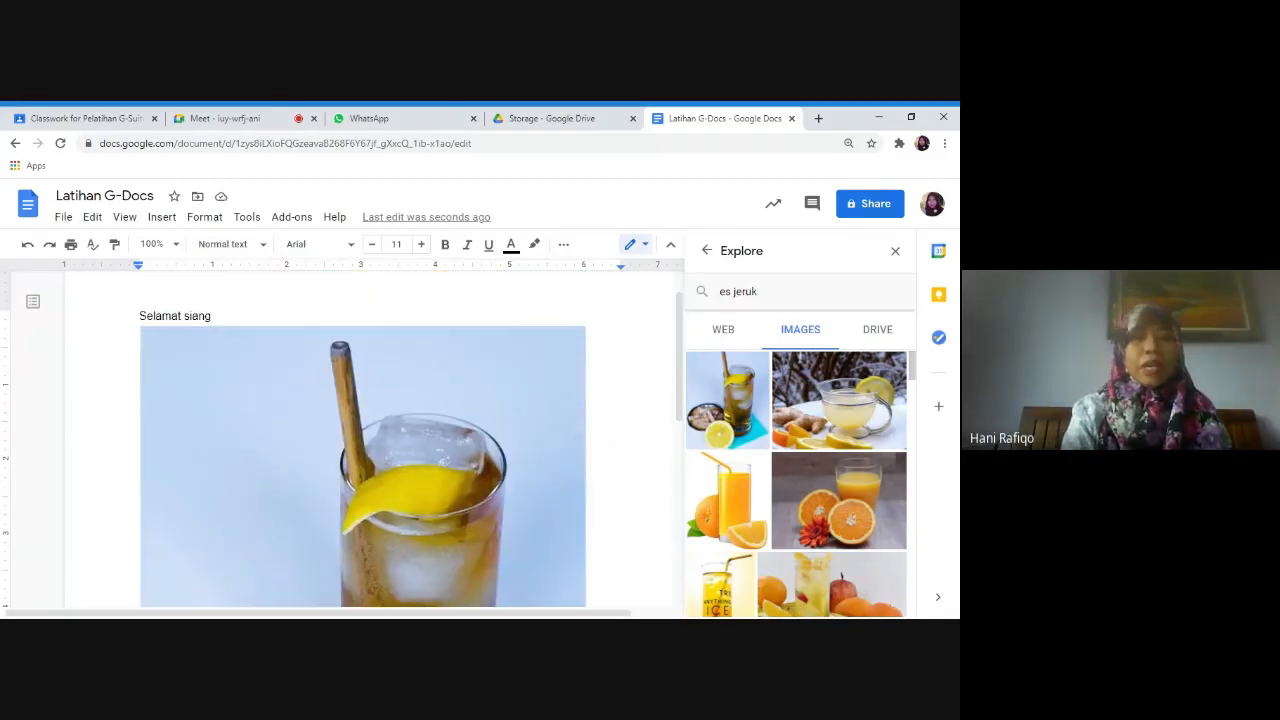
click(485, 360)
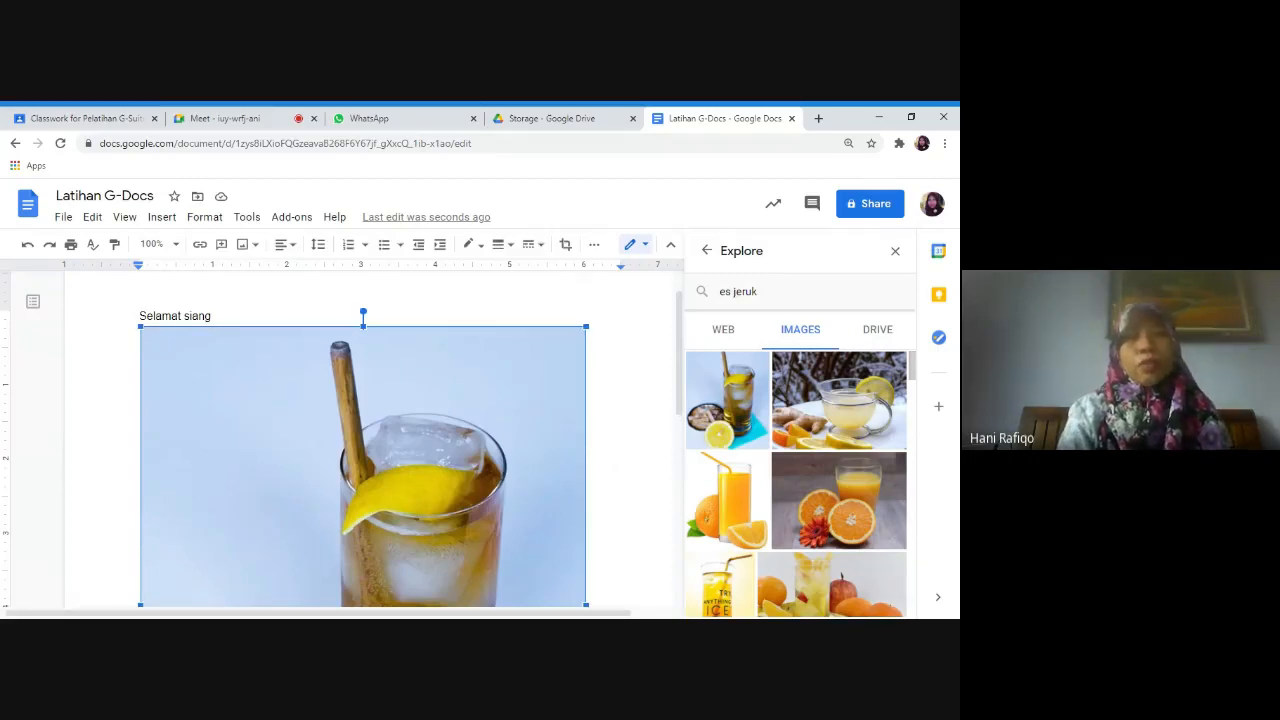
drag(141, 327, 518, 563)
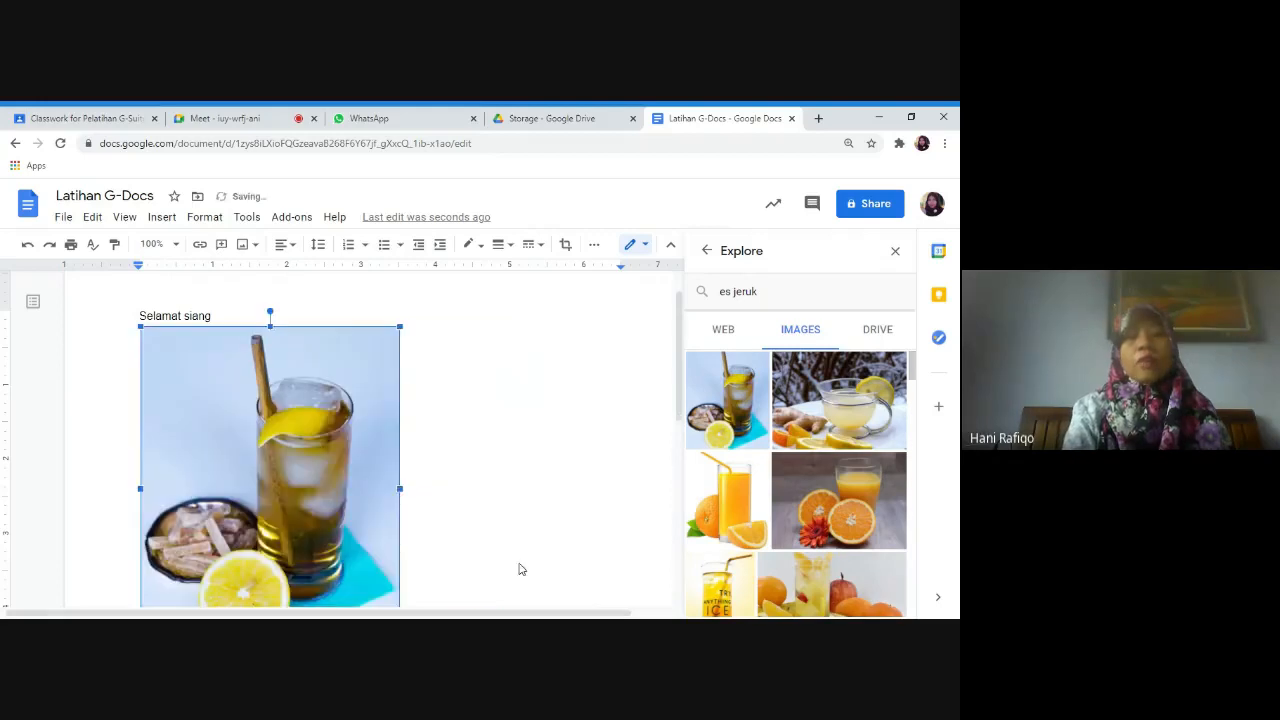
scroll(188, 357, down, 1)
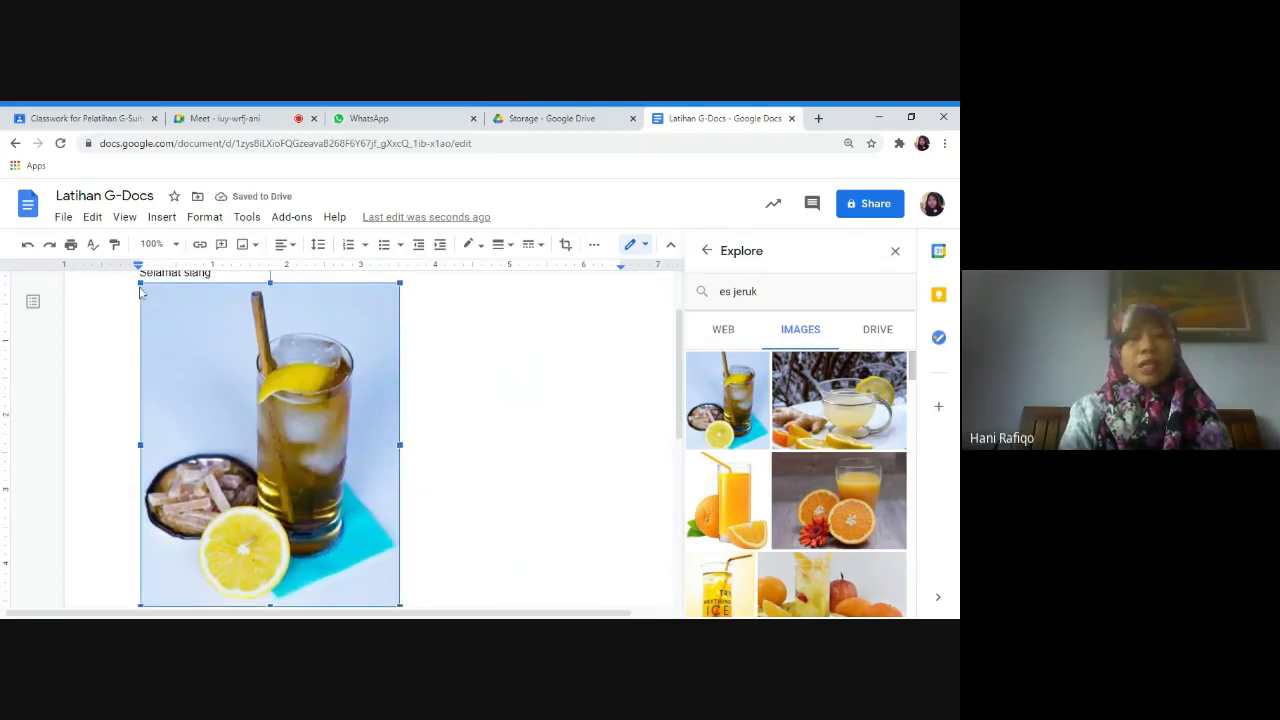
drag(141, 288, 284, 462)
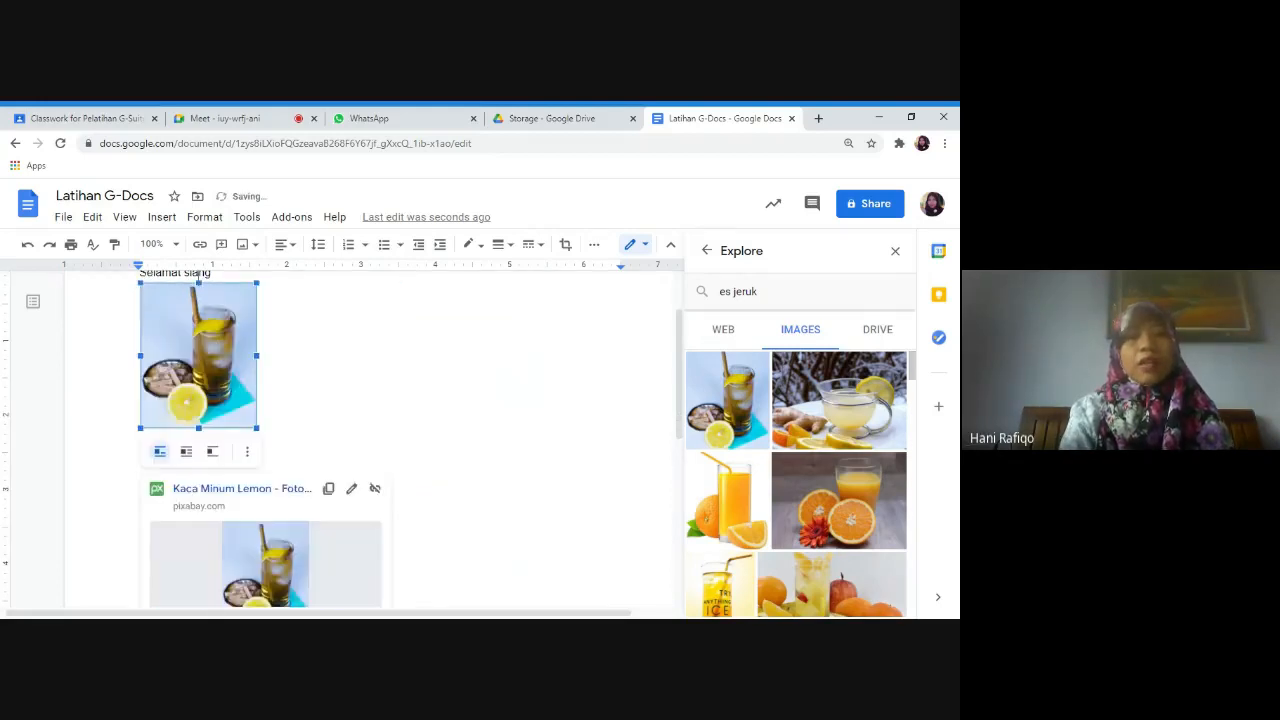
click(258, 423)
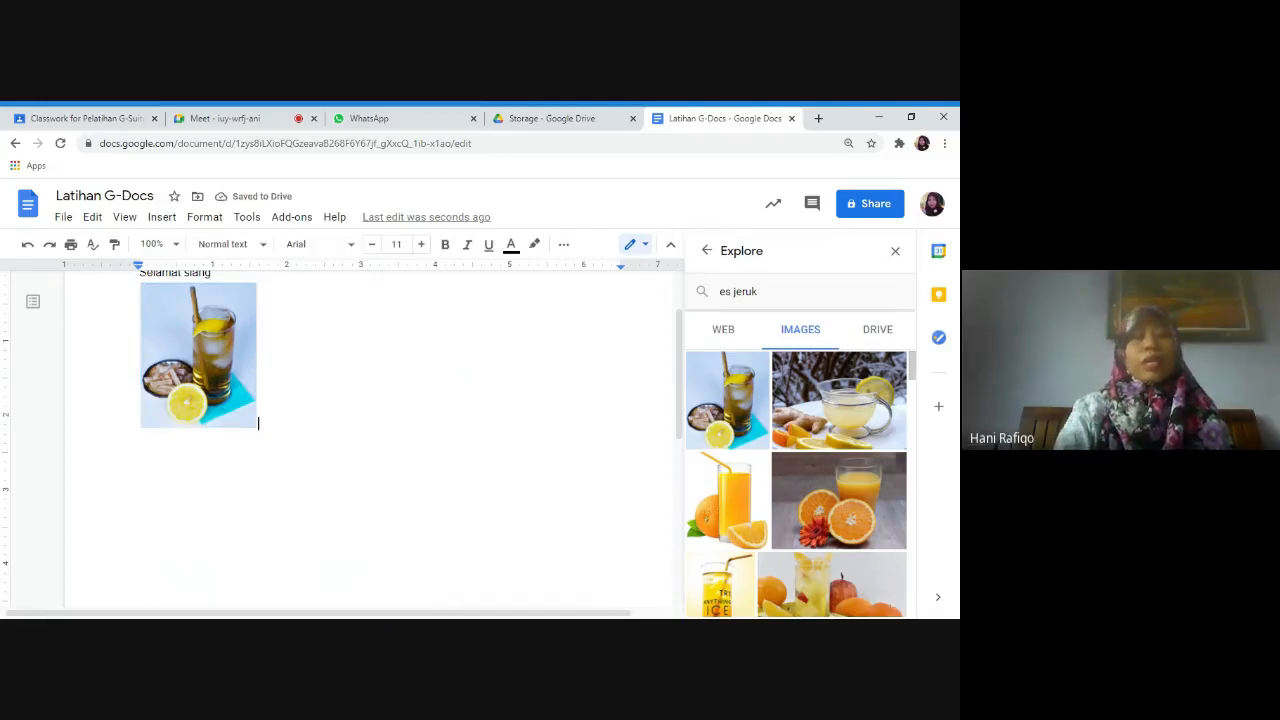
Step: Try citing the first "es jeruk" web result as a footnote on a new line below the photo, and undo it
key(Return)
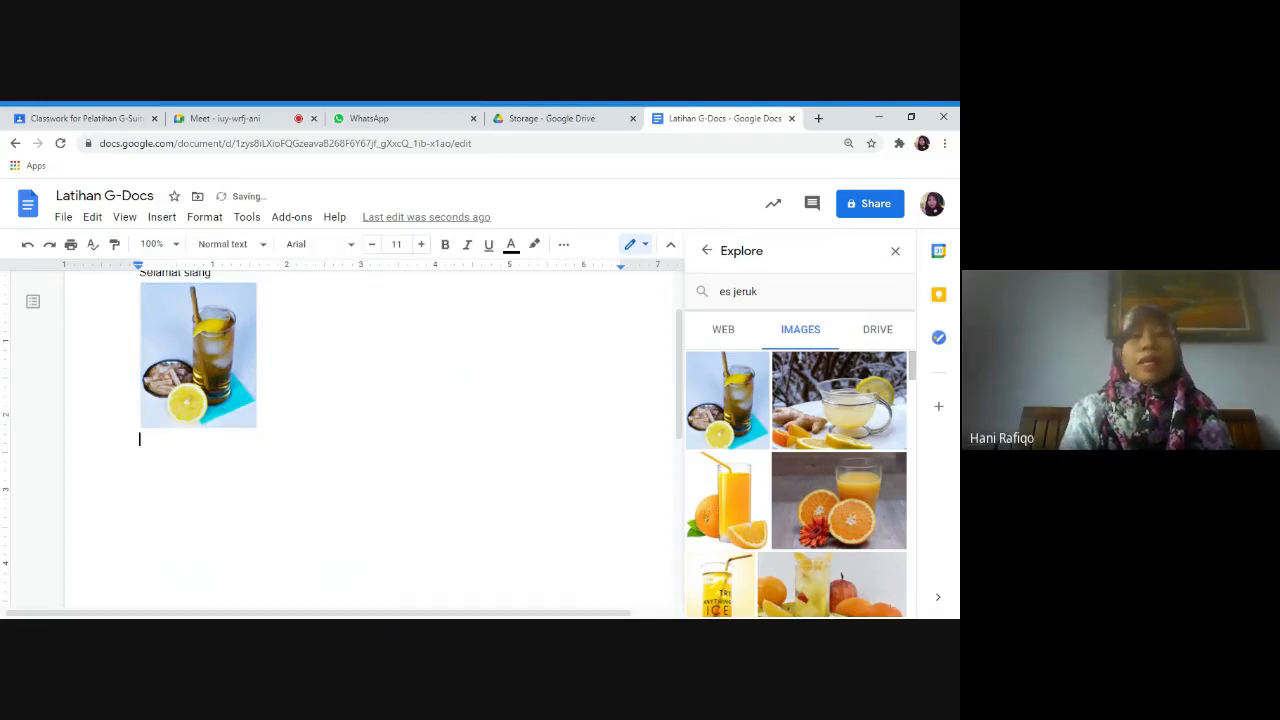
click(726, 336)
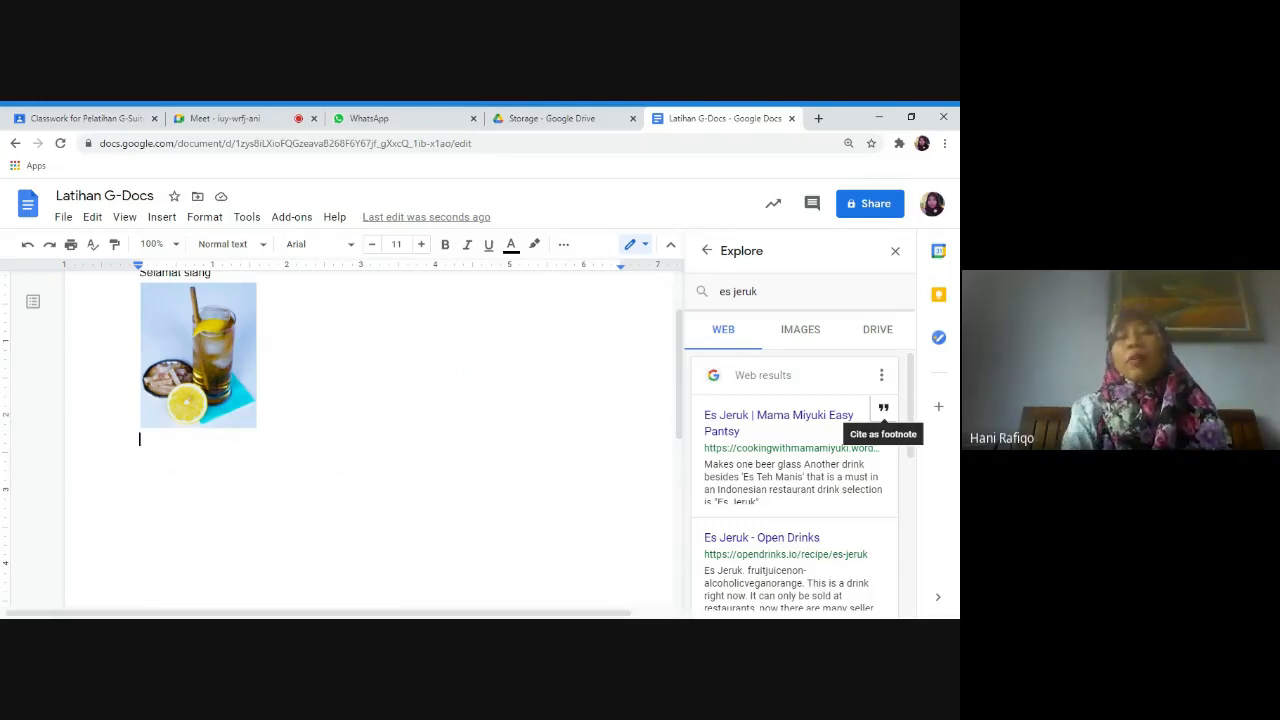
click(885, 419)
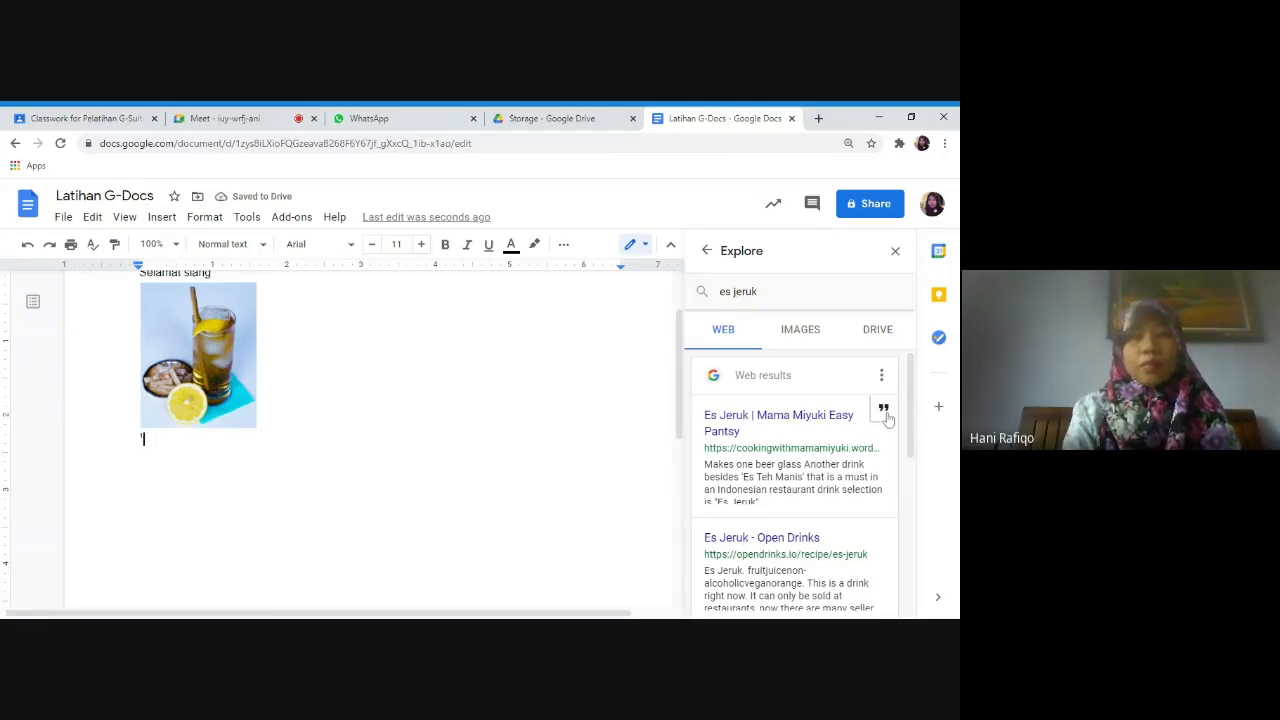
double_click(885, 419)
key(ctrl+z)
key(ctrl+z)
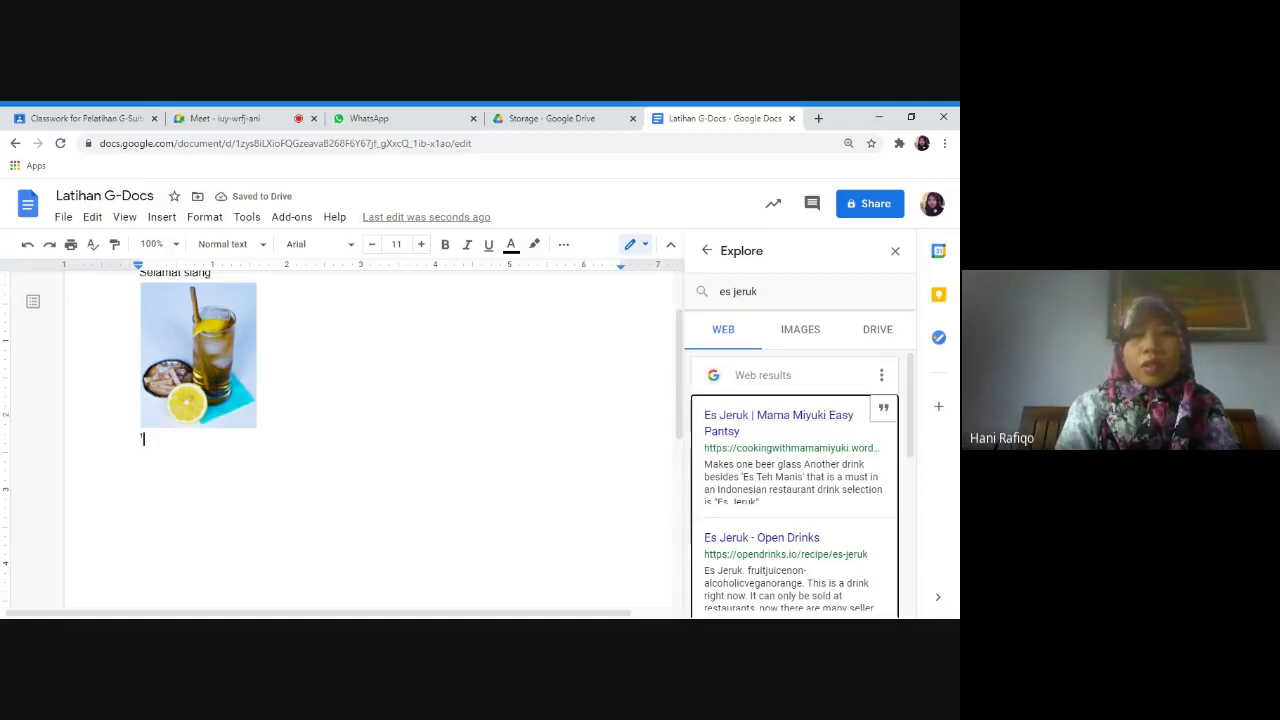
double_click(792, 448)
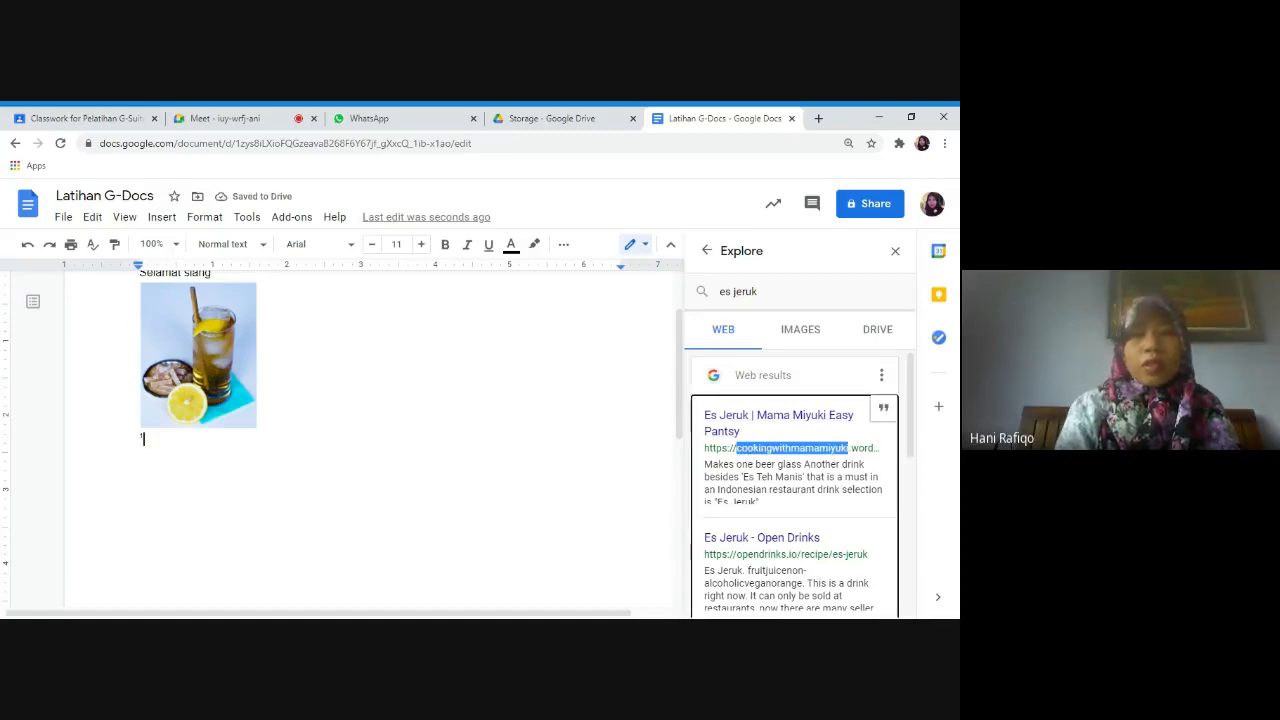
click(884, 408)
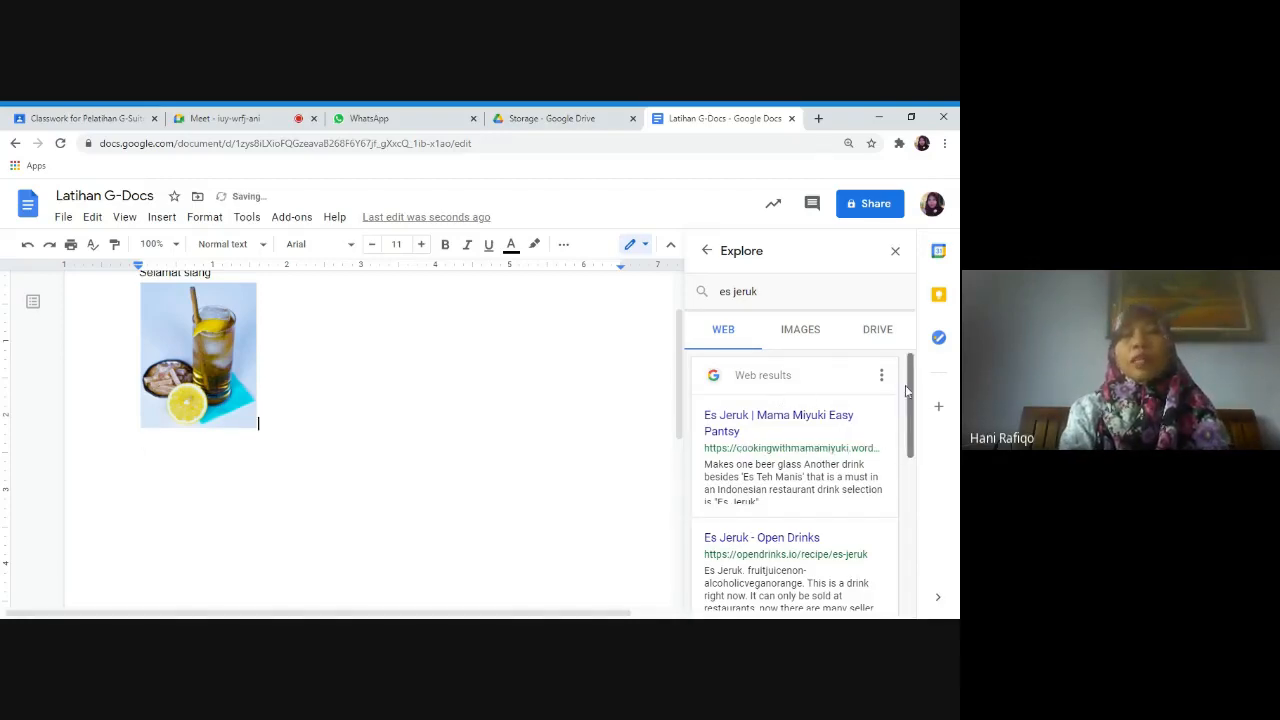
Step: Look through the remaining "es jeruk" web results and the lower part of the page, and close Explore
scroll(912, 405, down, 1)
scroll(912, 405, down, 2)
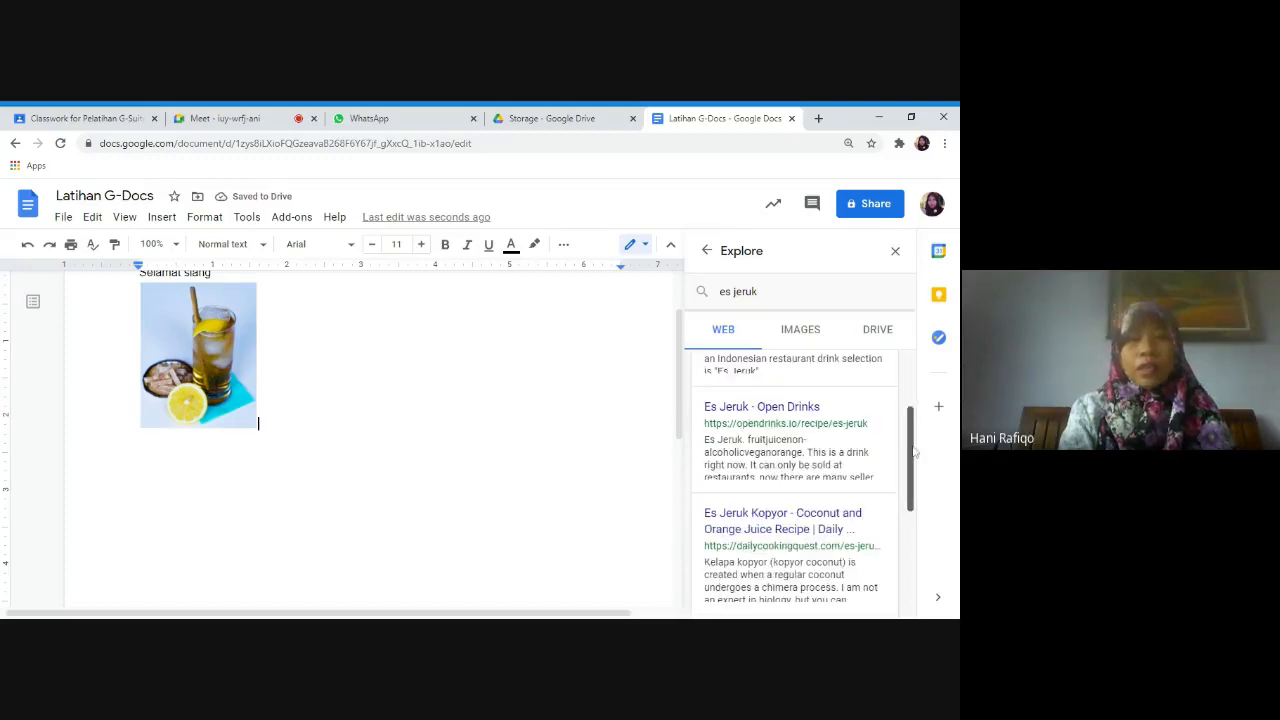
drag(682, 380, 682, 528)
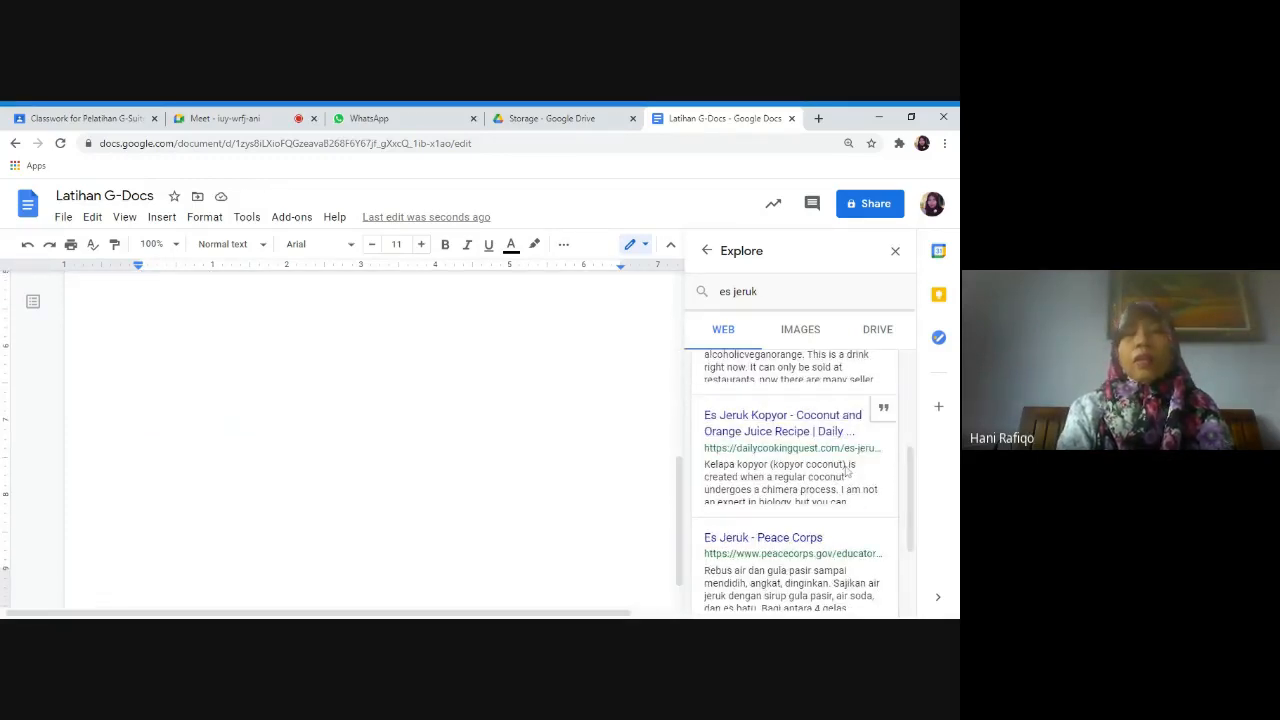
click(897, 252)
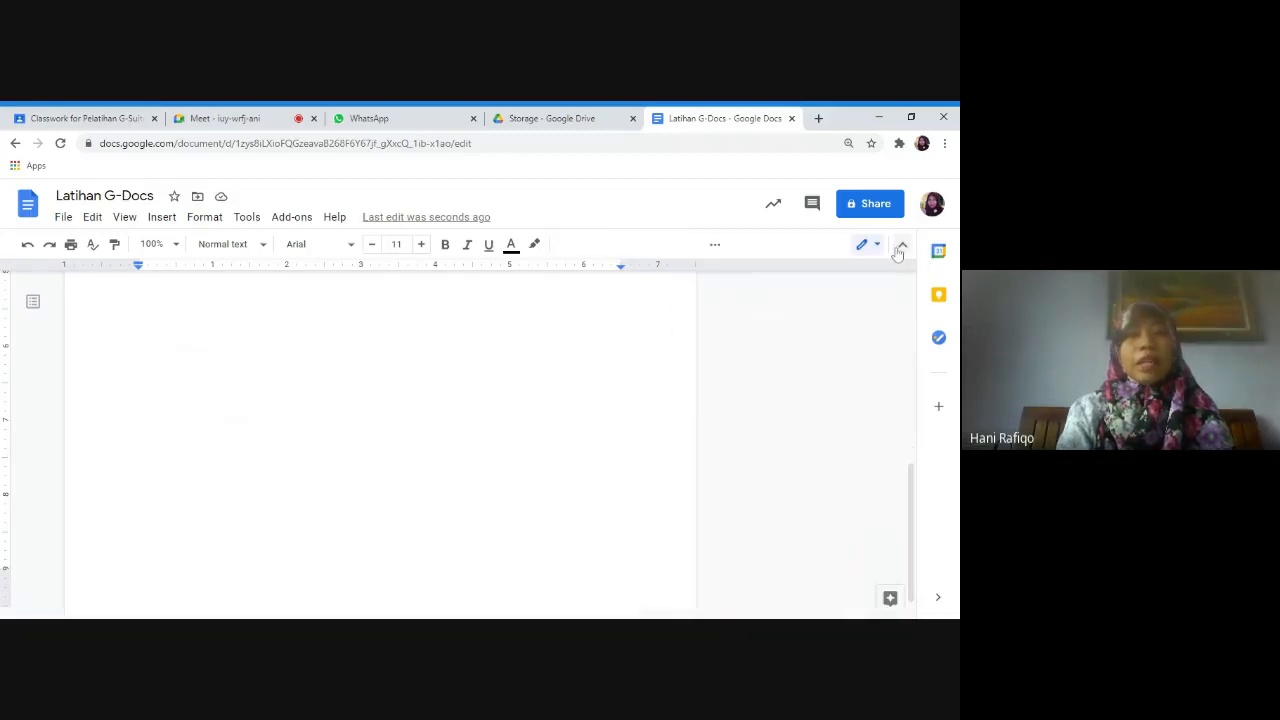
Step: Look through the document's insert options, including headers and footers, and its formatting options for columns, alignment and indentation, and paragraph styles
drag(908, 553, 897, 366)
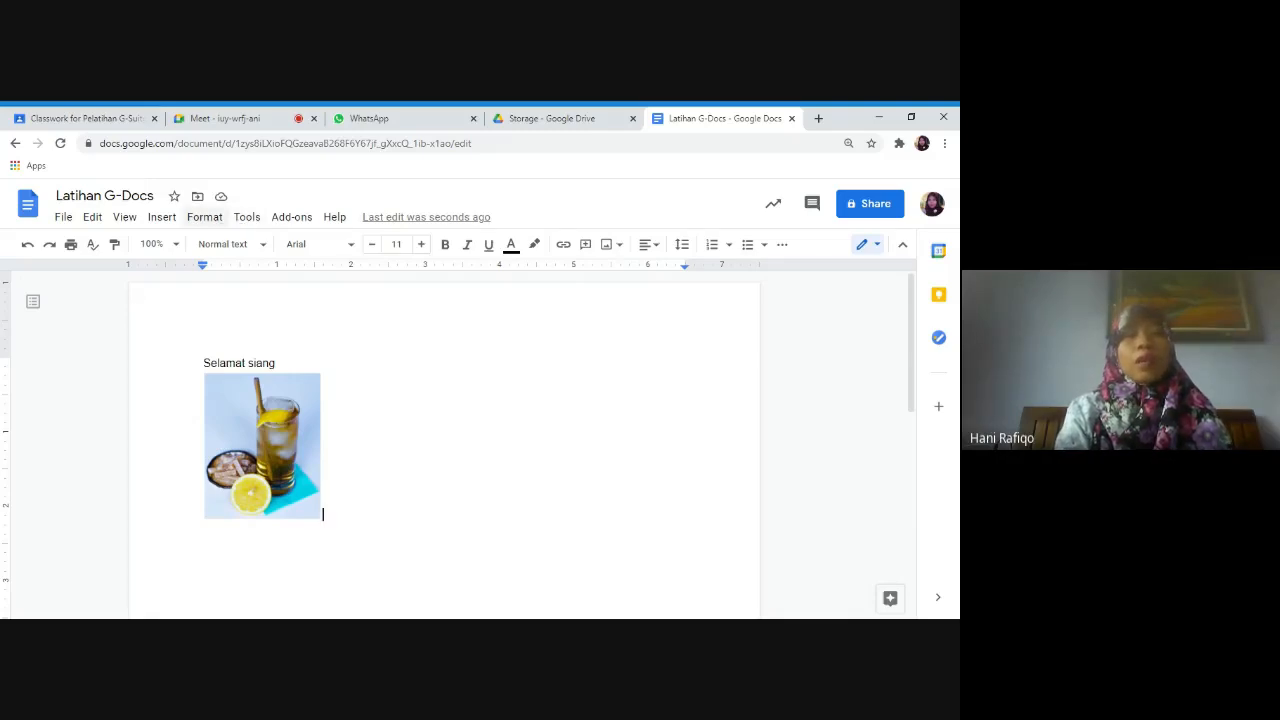
click(163, 217)
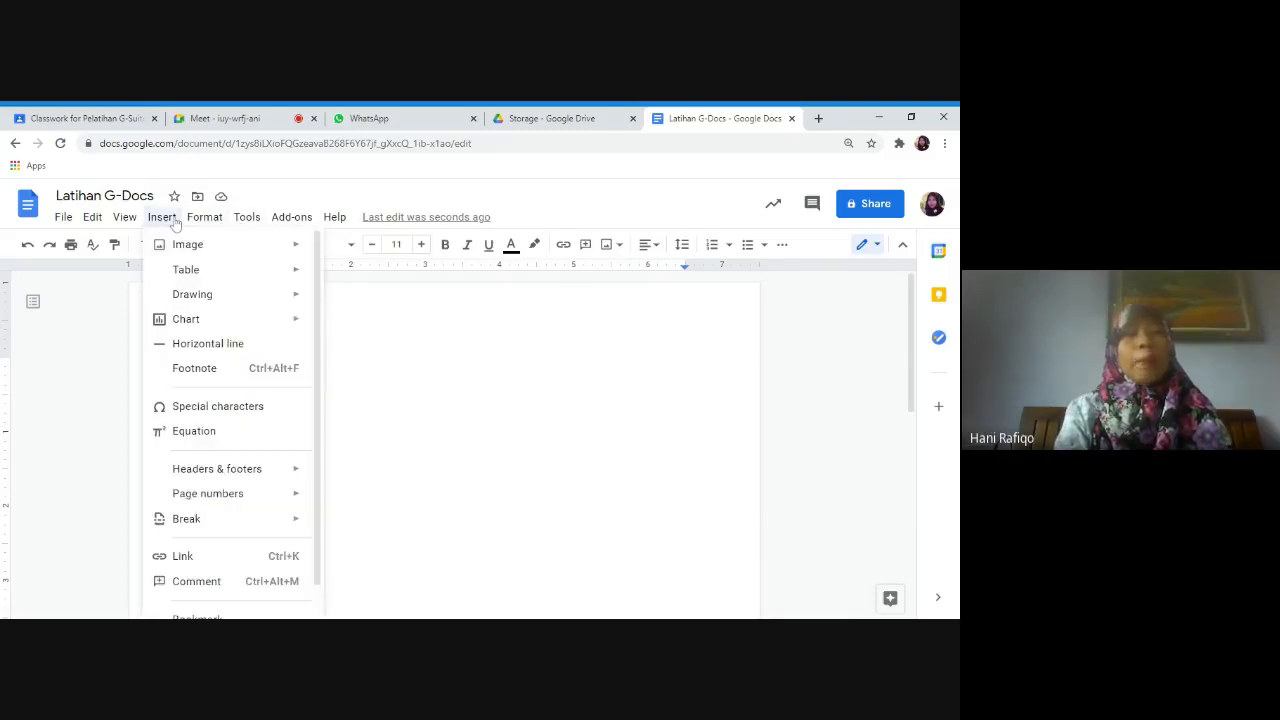
mouse_move(268, 303)
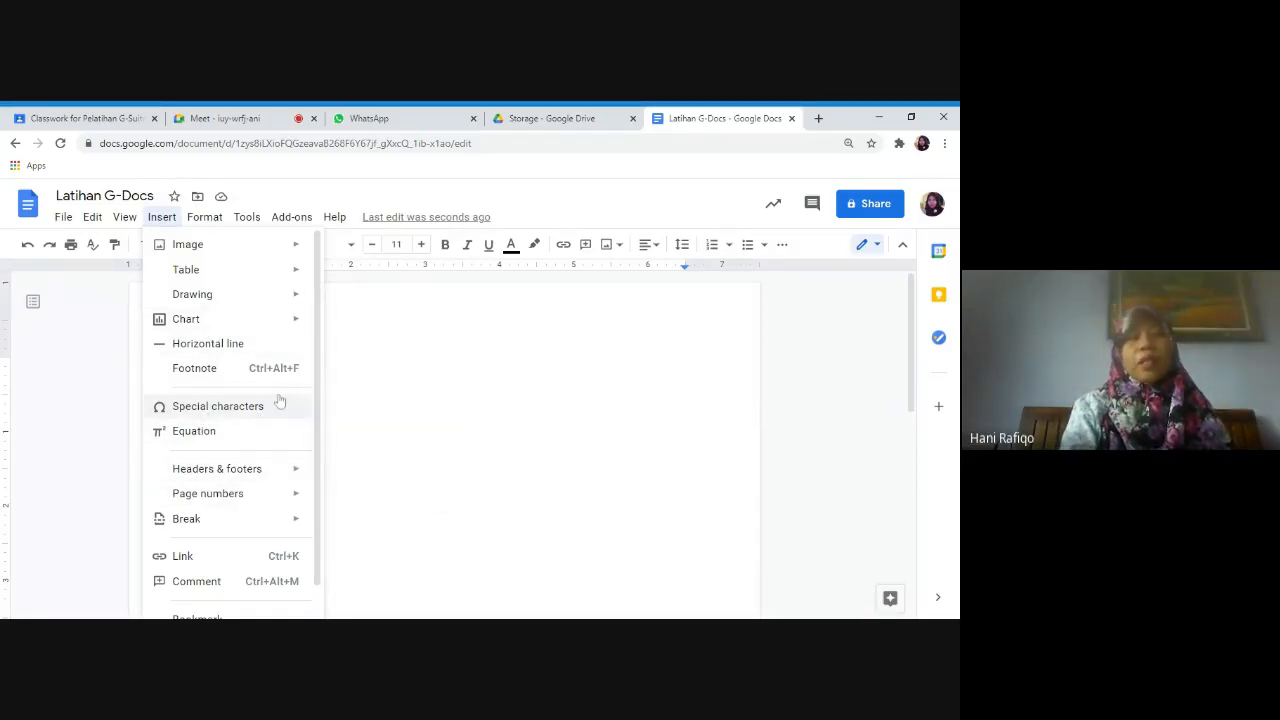
mouse_move(282, 477)
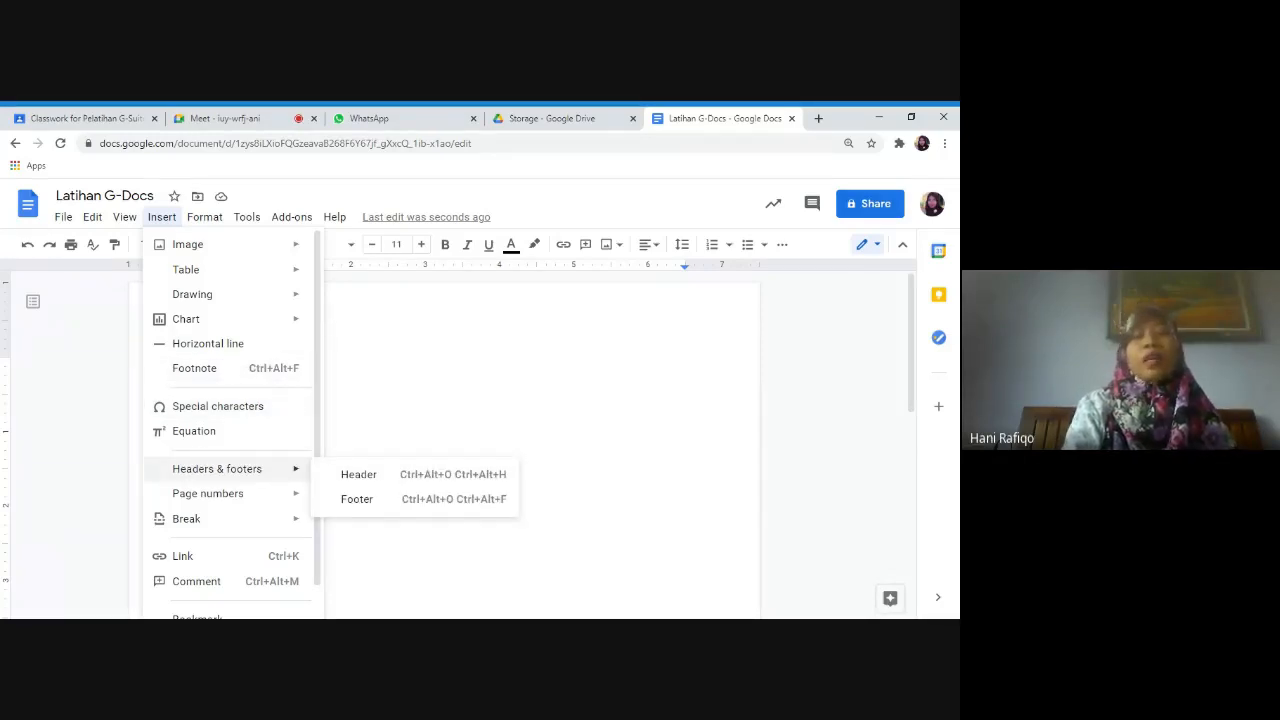
click(206, 223)
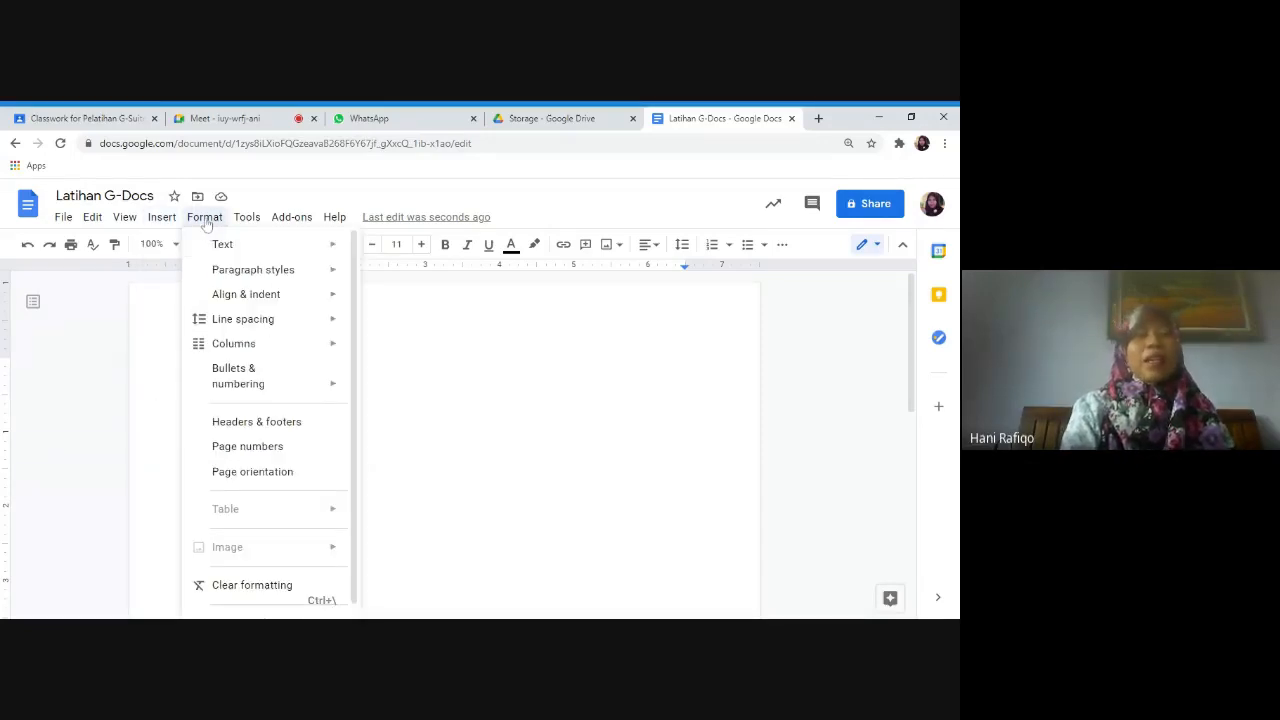
click(206, 220)
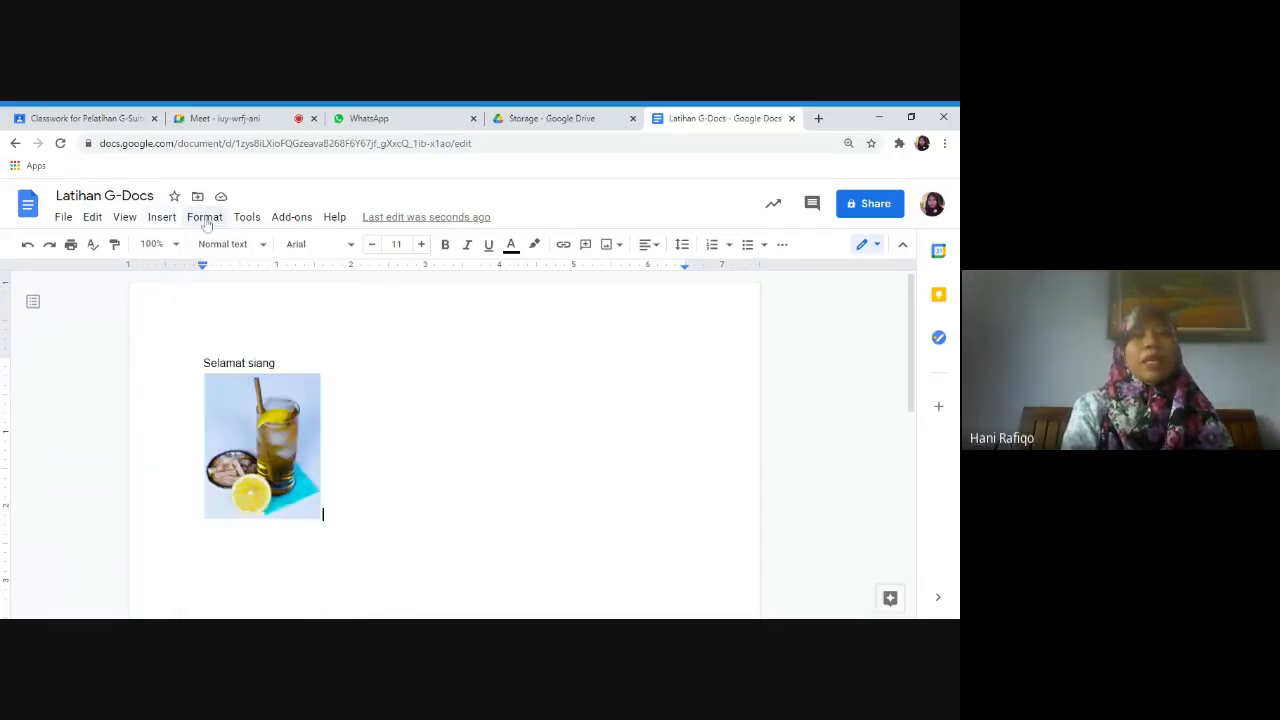
click(208, 220)
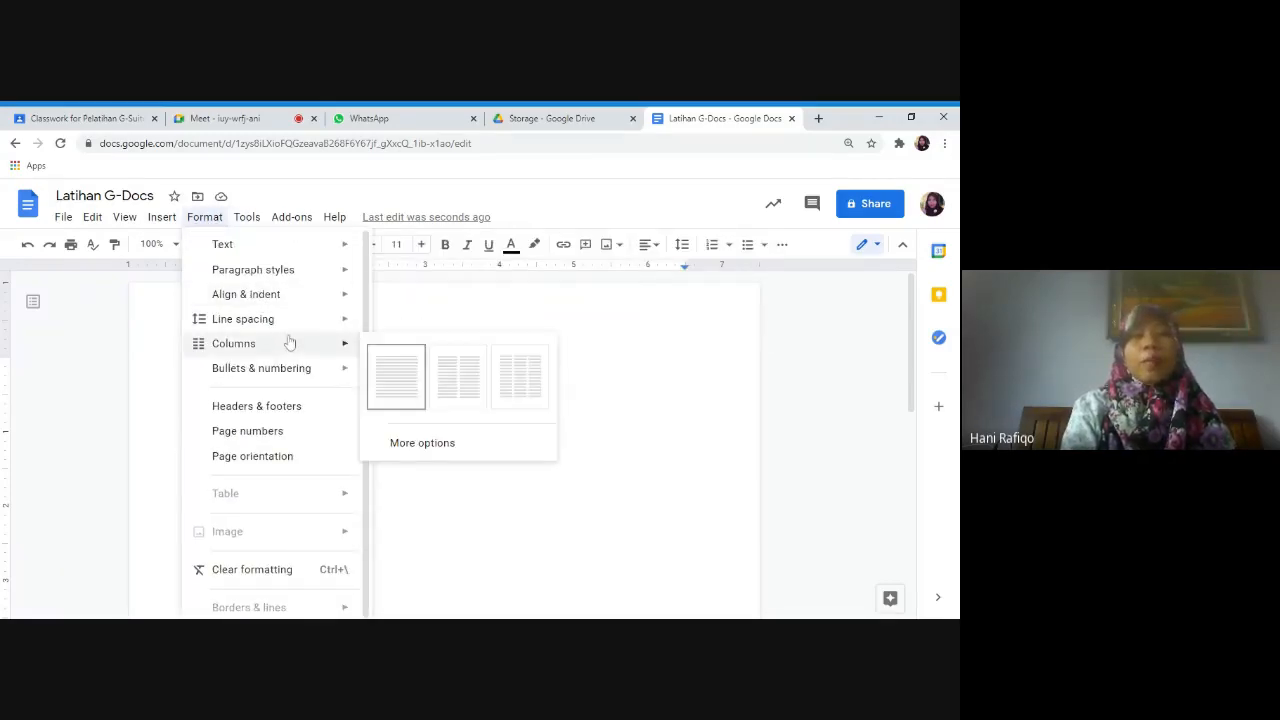
mouse_move(354, 326)
mouse_move(345, 303)
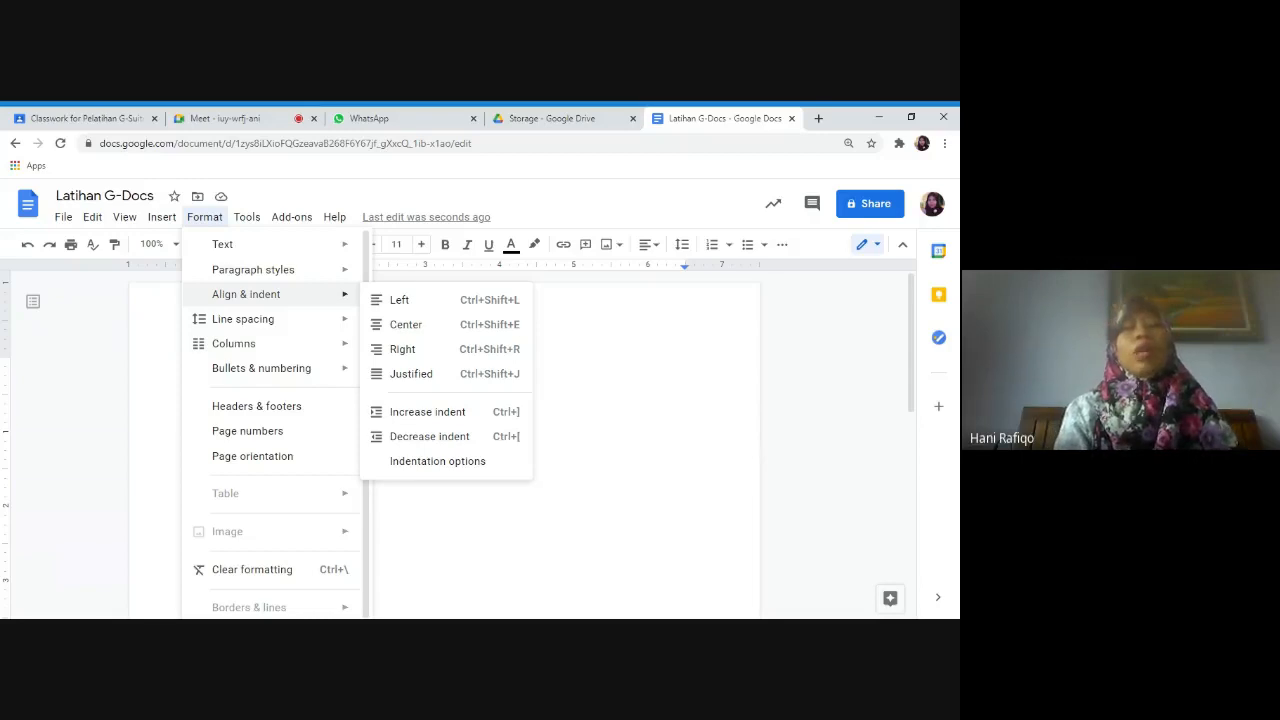
mouse_move(304, 263)
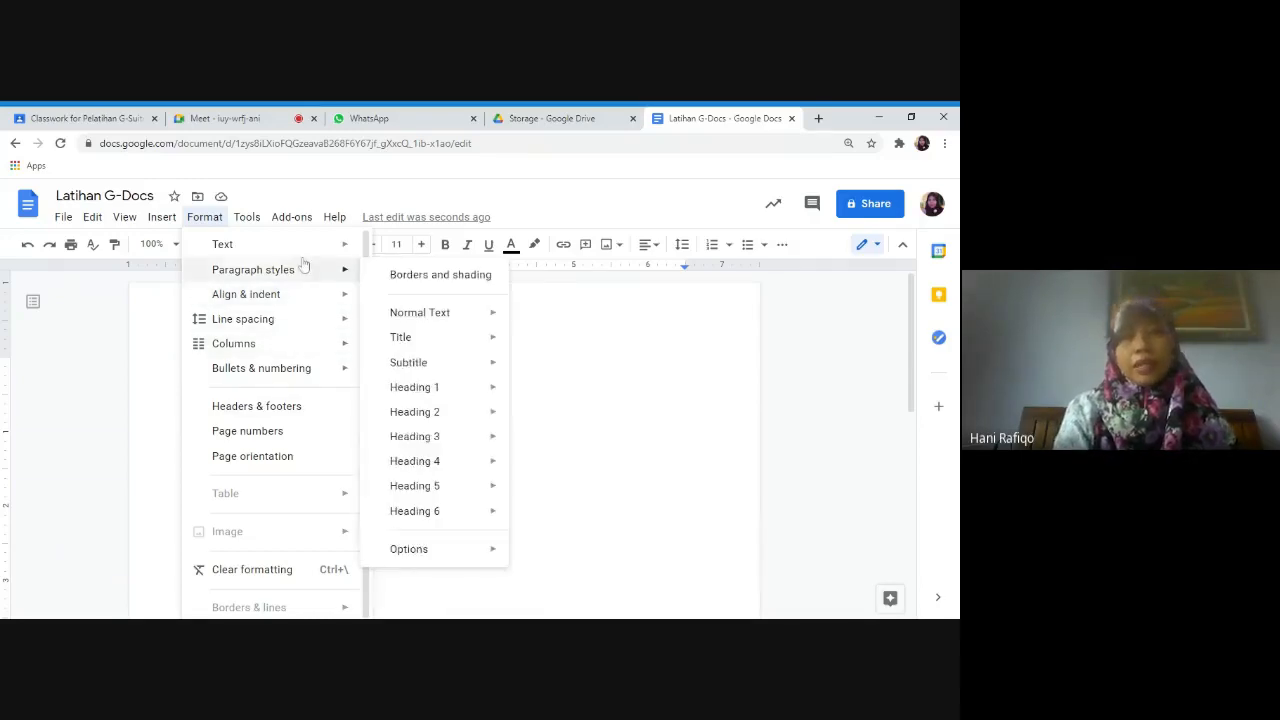
mouse_move(334, 217)
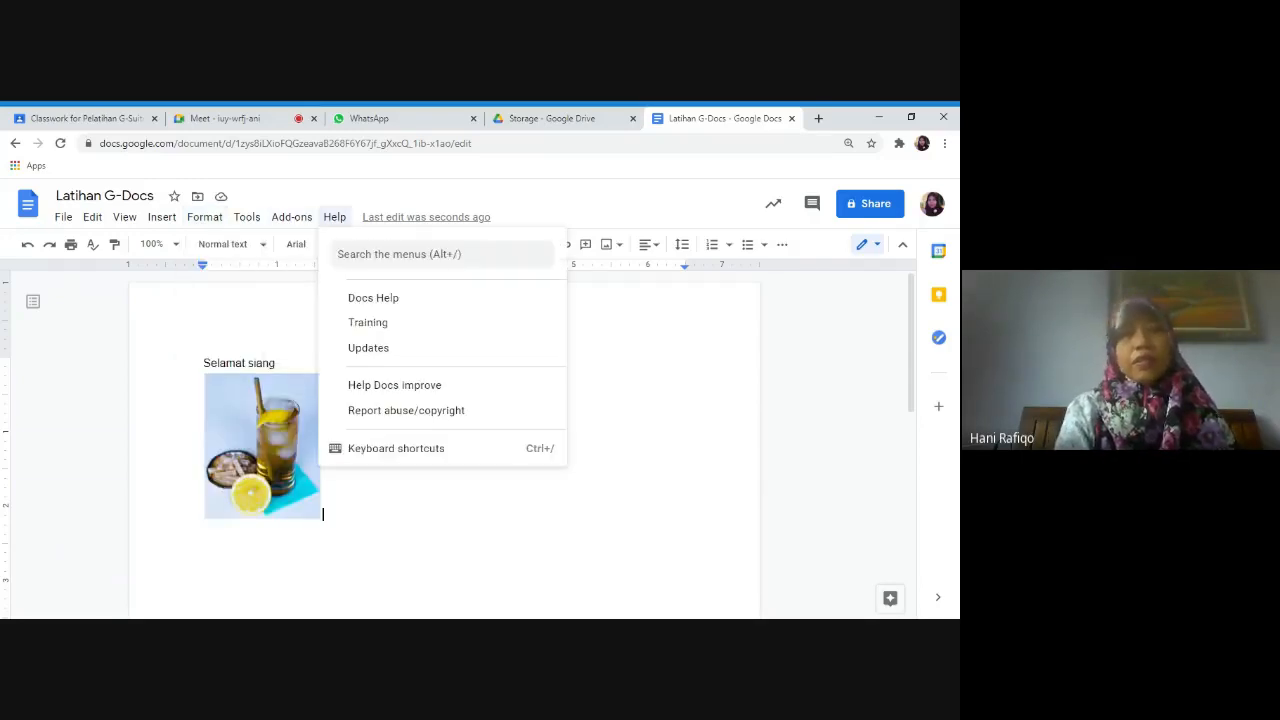
Step: Close the blank page opened from the help options and the Latihan G-Docs document
click(559, 330)
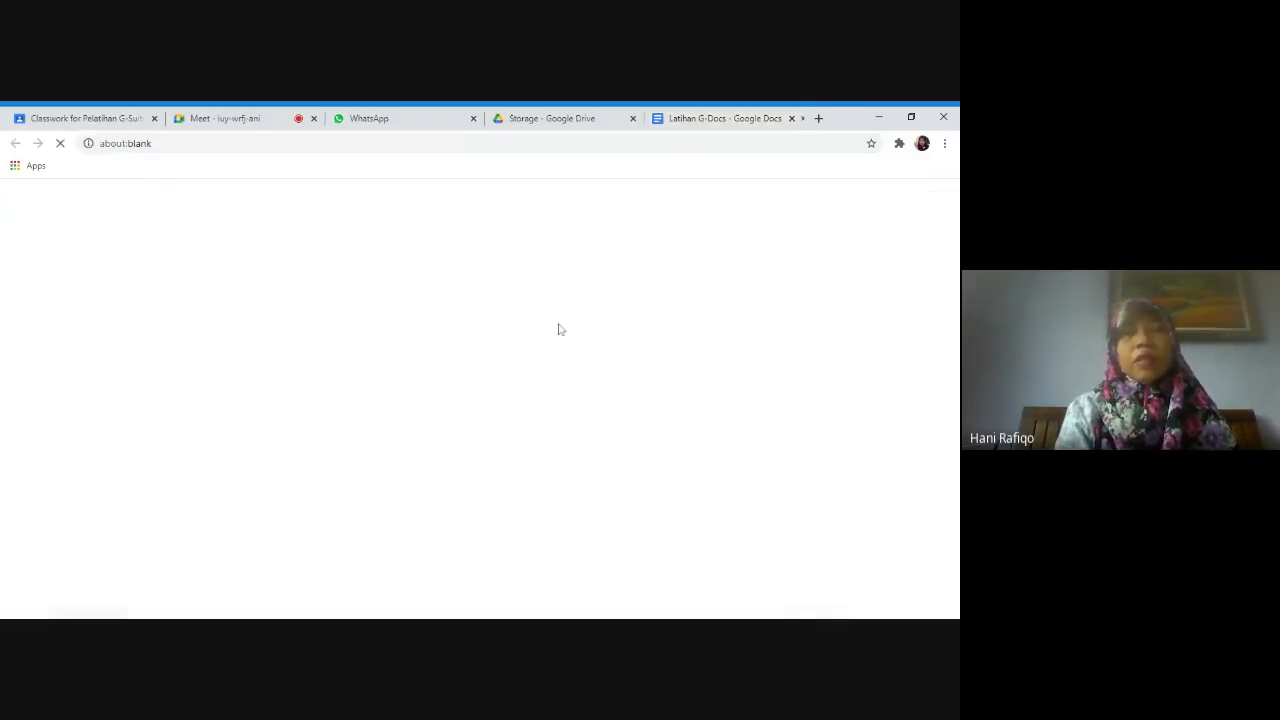
click(791, 120)
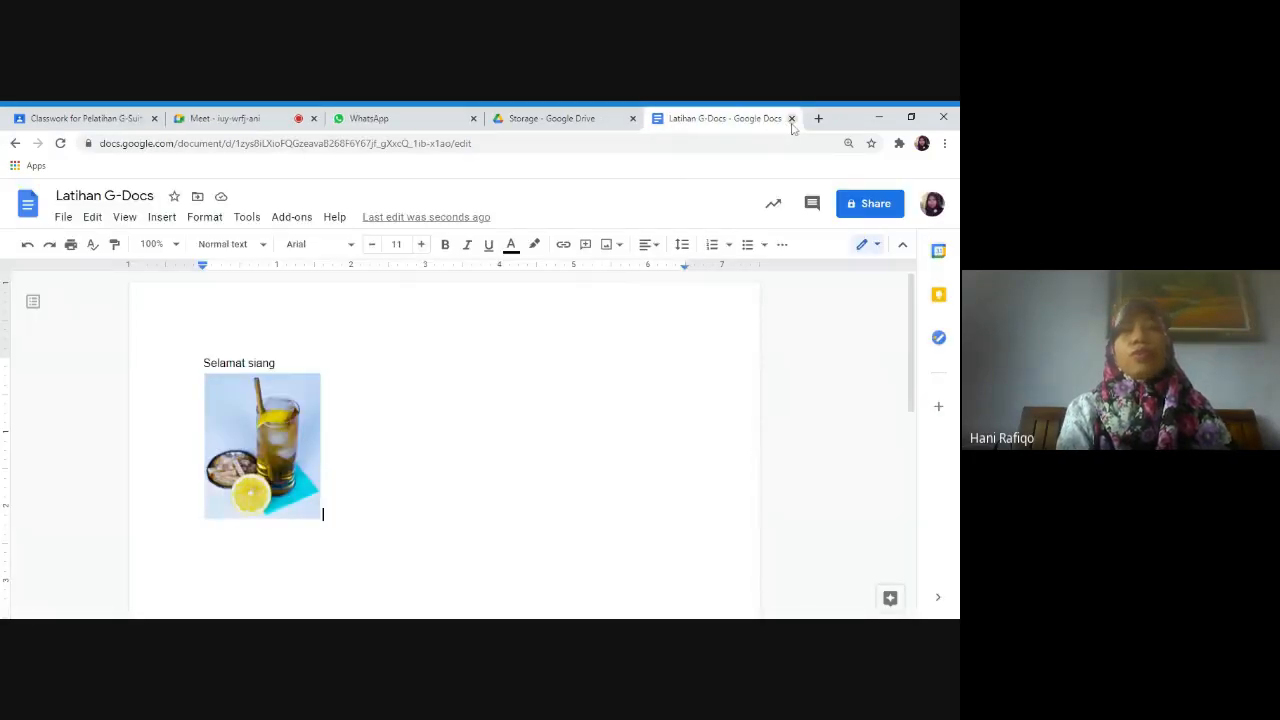
click(791, 119)
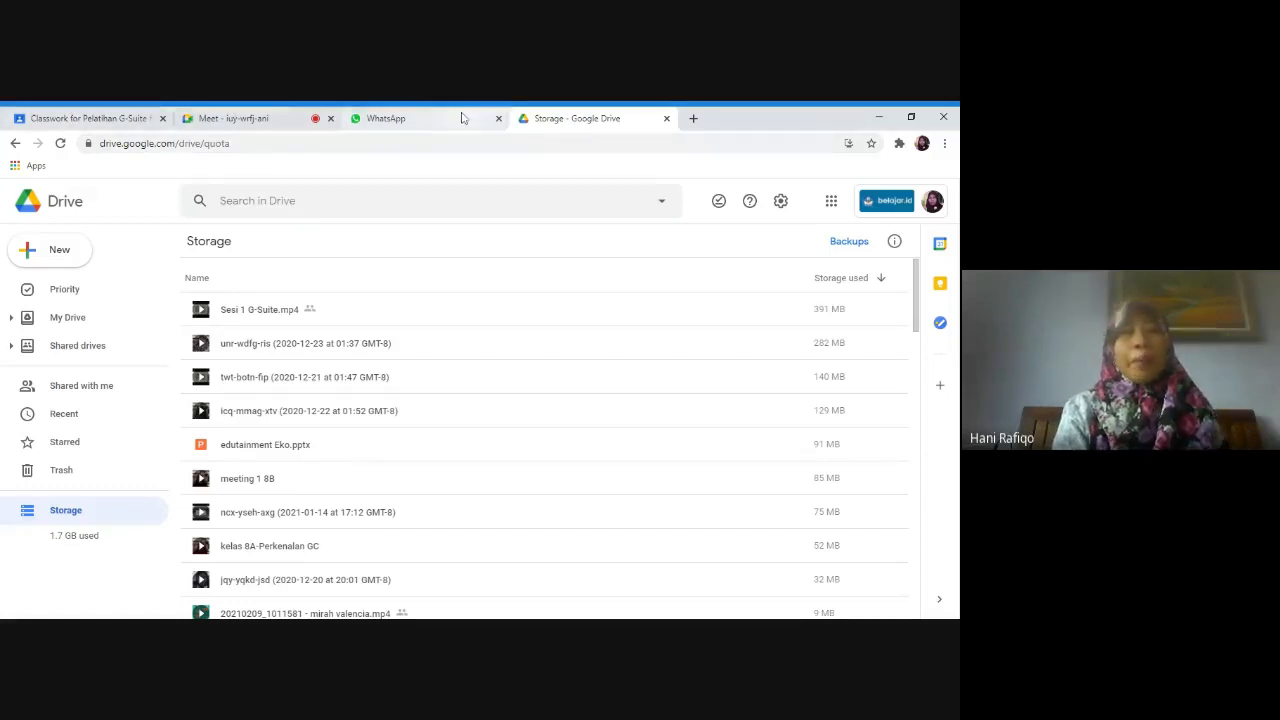
Step: Switch to the Google Classroom classwork page and expand the material "4. Panduan Praktik Google Slides" under "1. Materi Hari ke - 1"
click(90, 118)
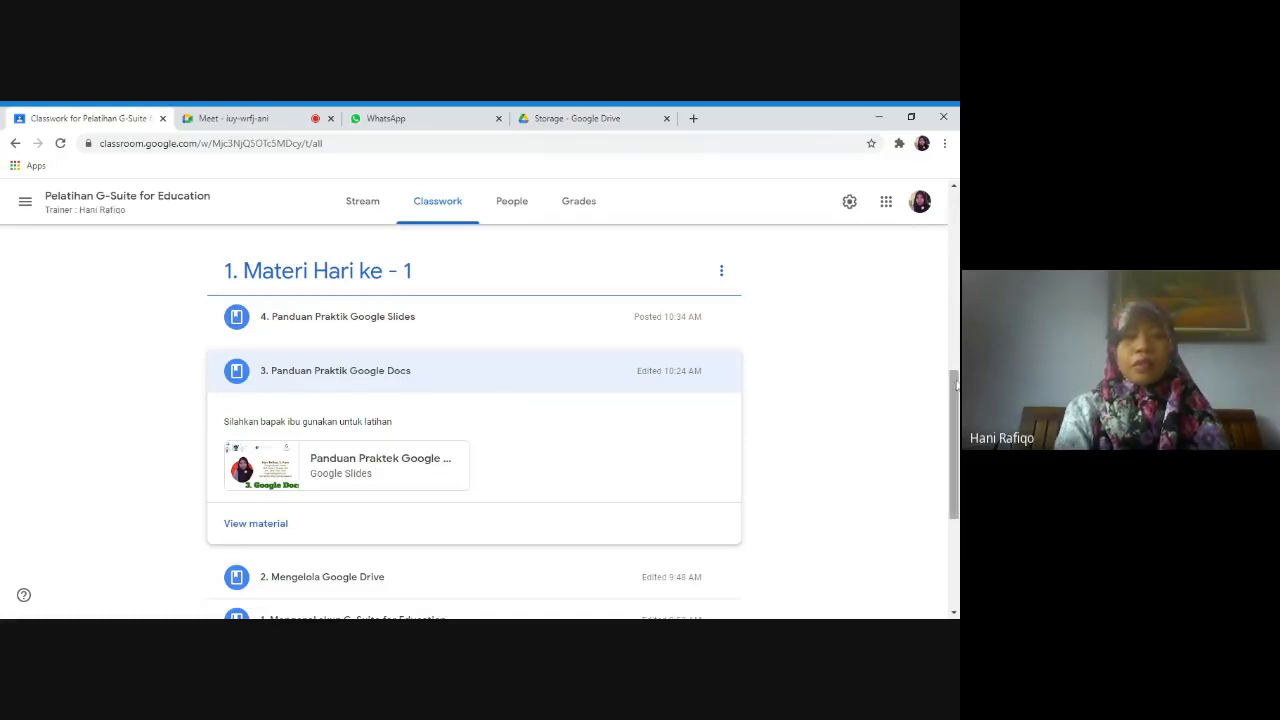
scroll(948, 373, down, 1)
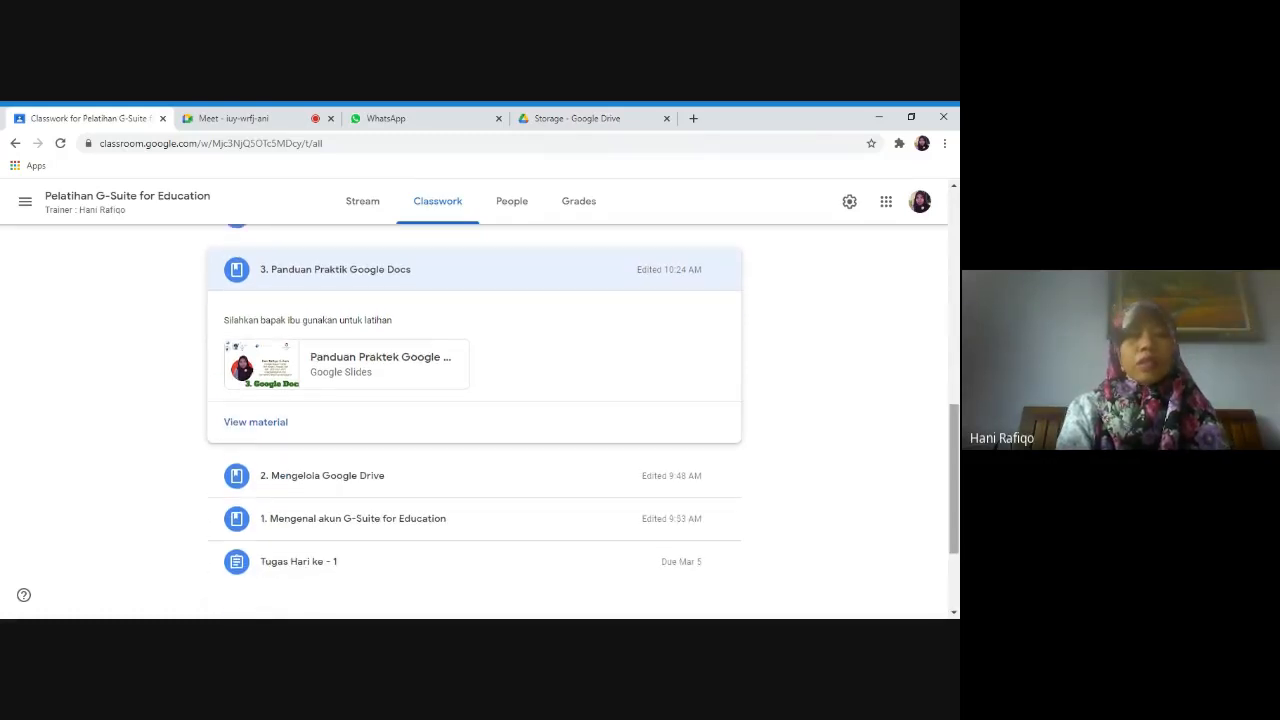
scroll(953, 470, up, 1)
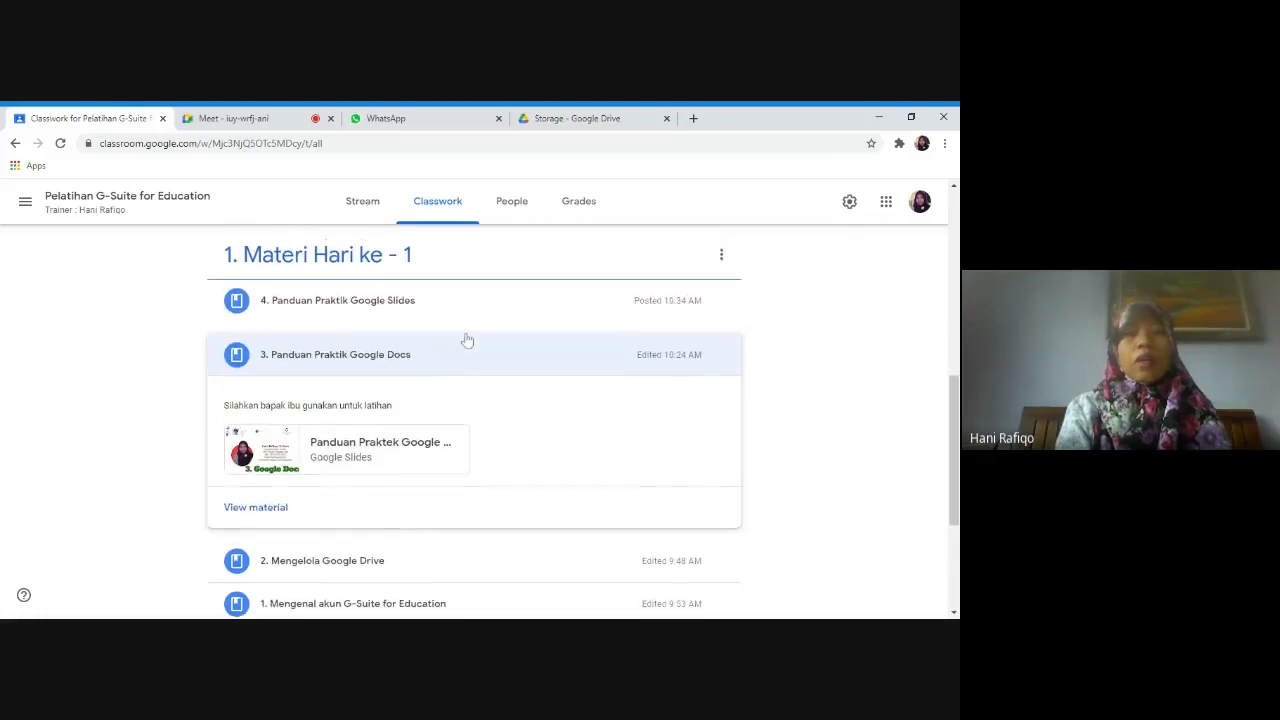
click(383, 309)
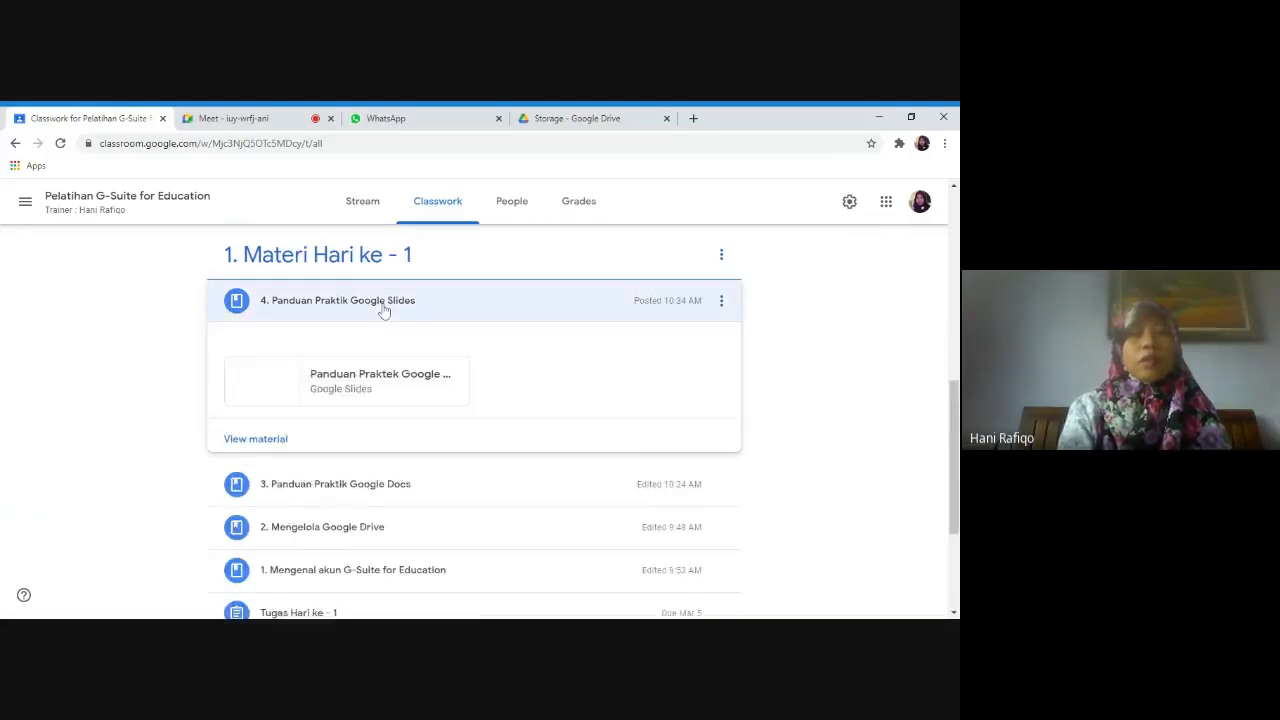
Step: Switch to Google Drive and open the Google Slides home page from the Google apps list
click(597, 124)
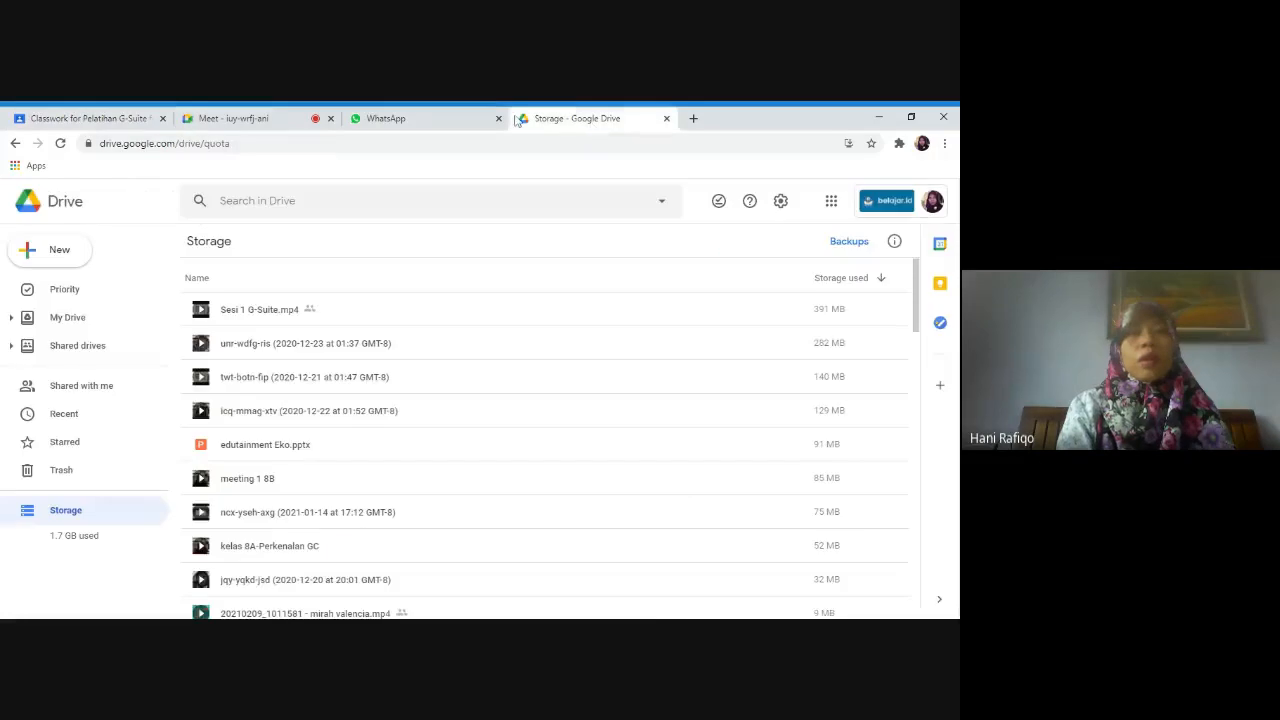
click(827, 210)
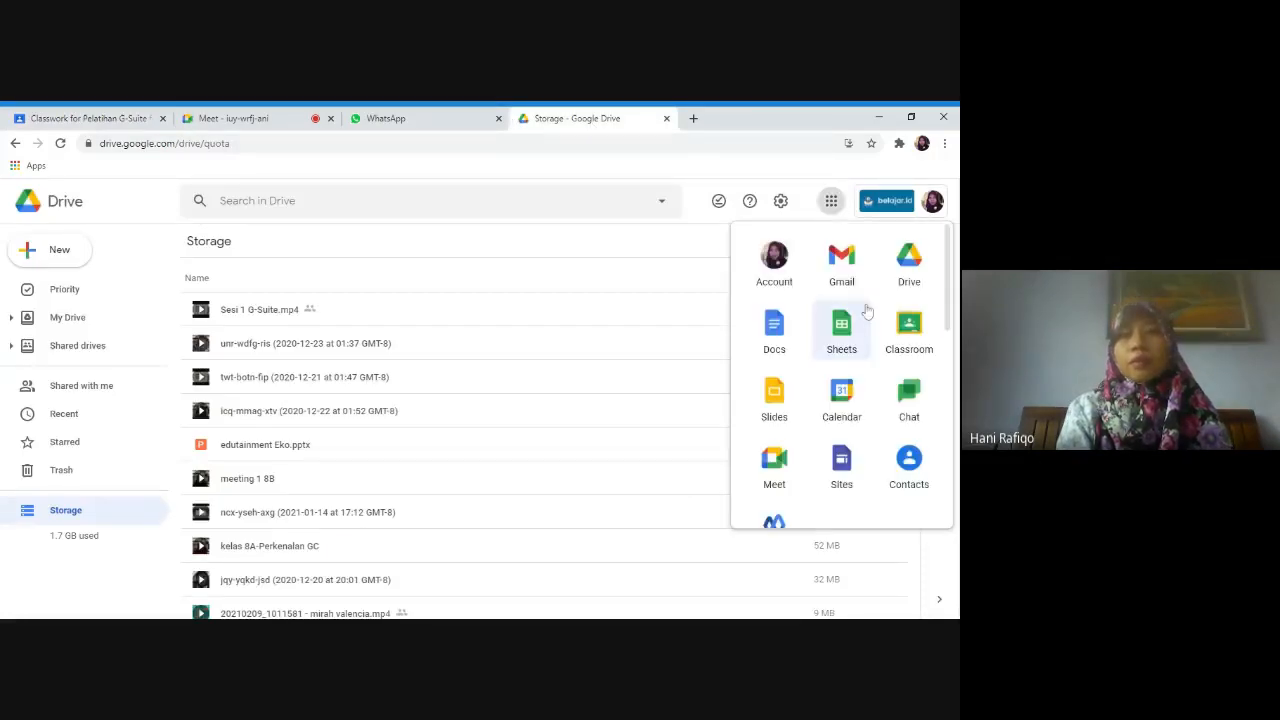
click(777, 408)
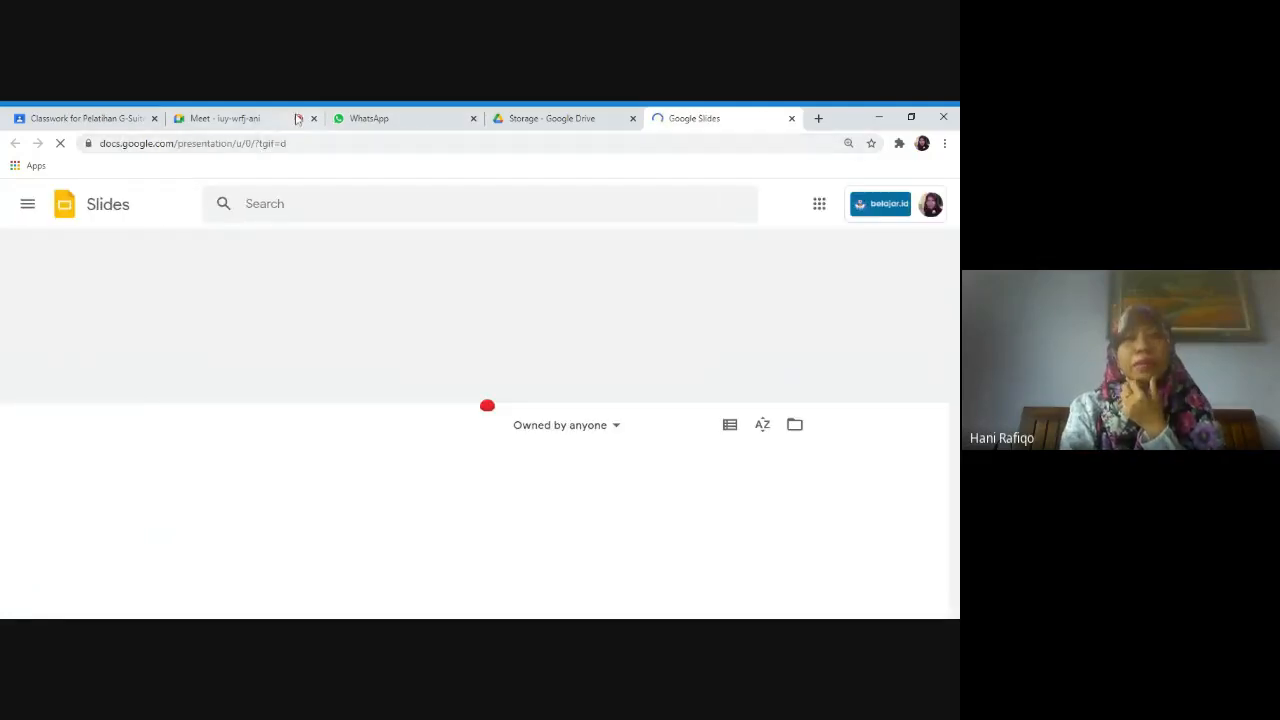
Step: Switch to the Google Meet call and admit the person waiting to join
click(243, 119)
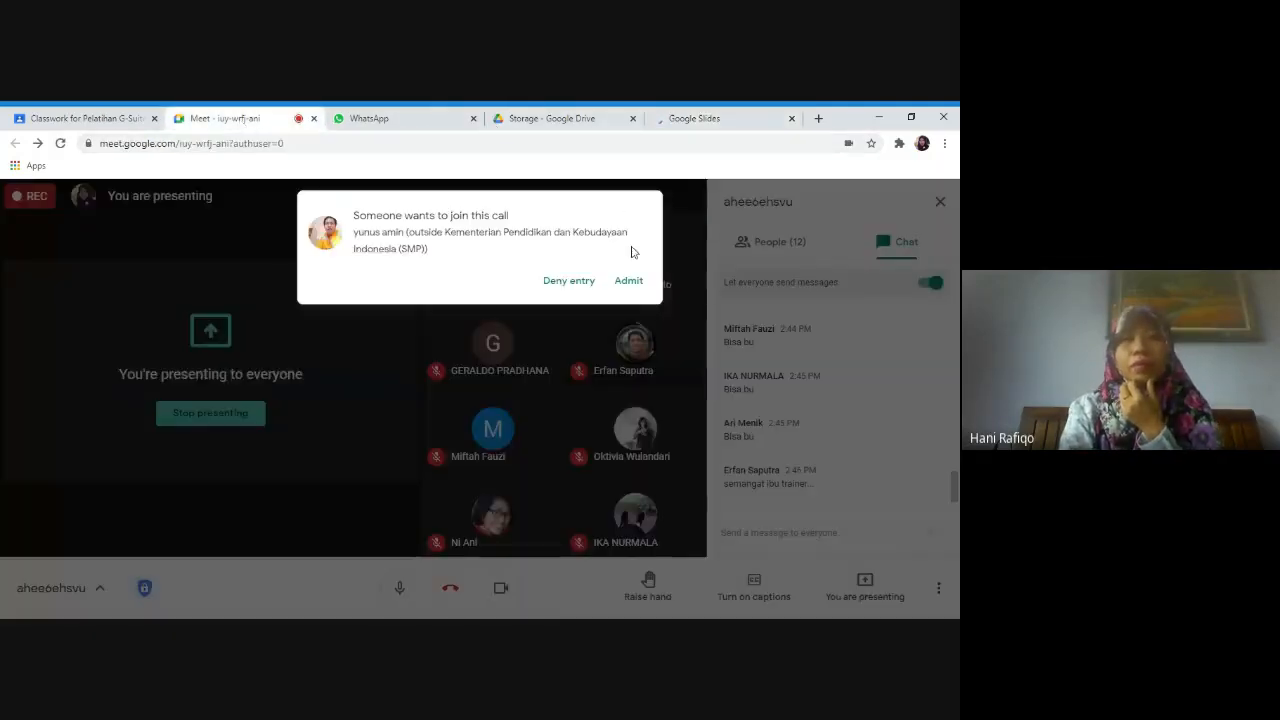
click(629, 285)
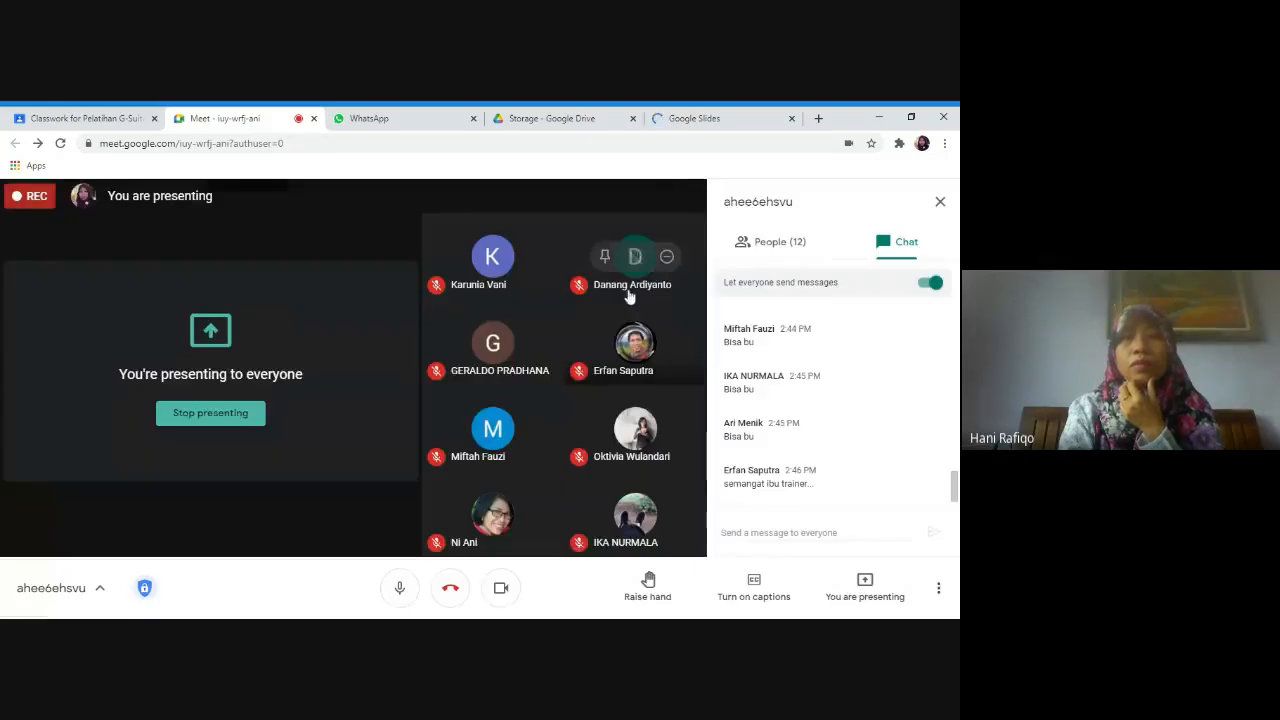
Step: Return to the Google Slides home page and create a blank presentation
click(687, 119)
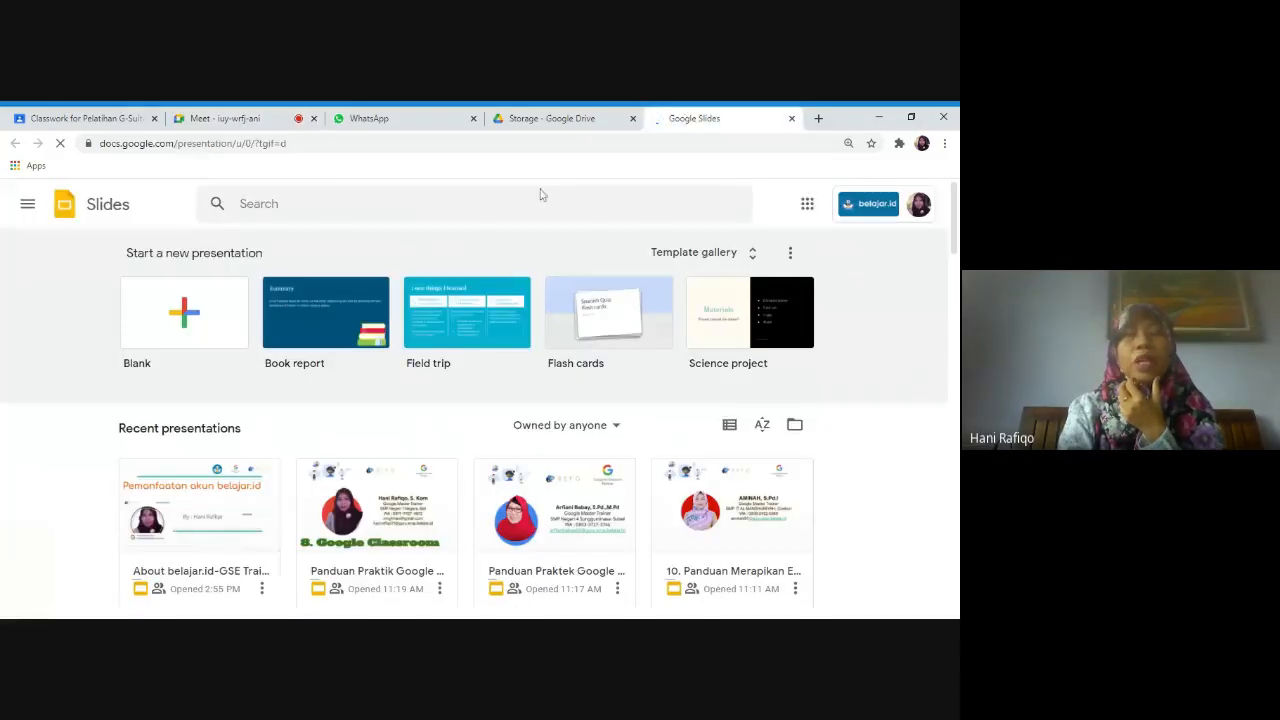
click(177, 337)
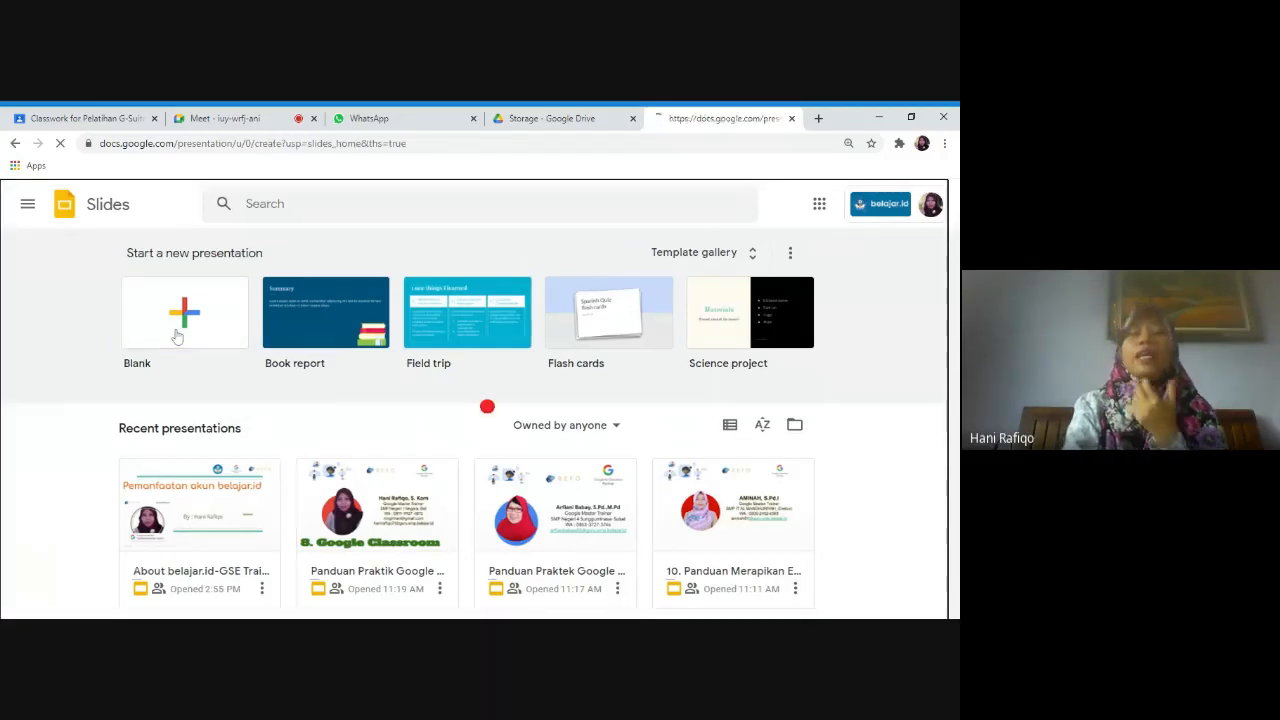
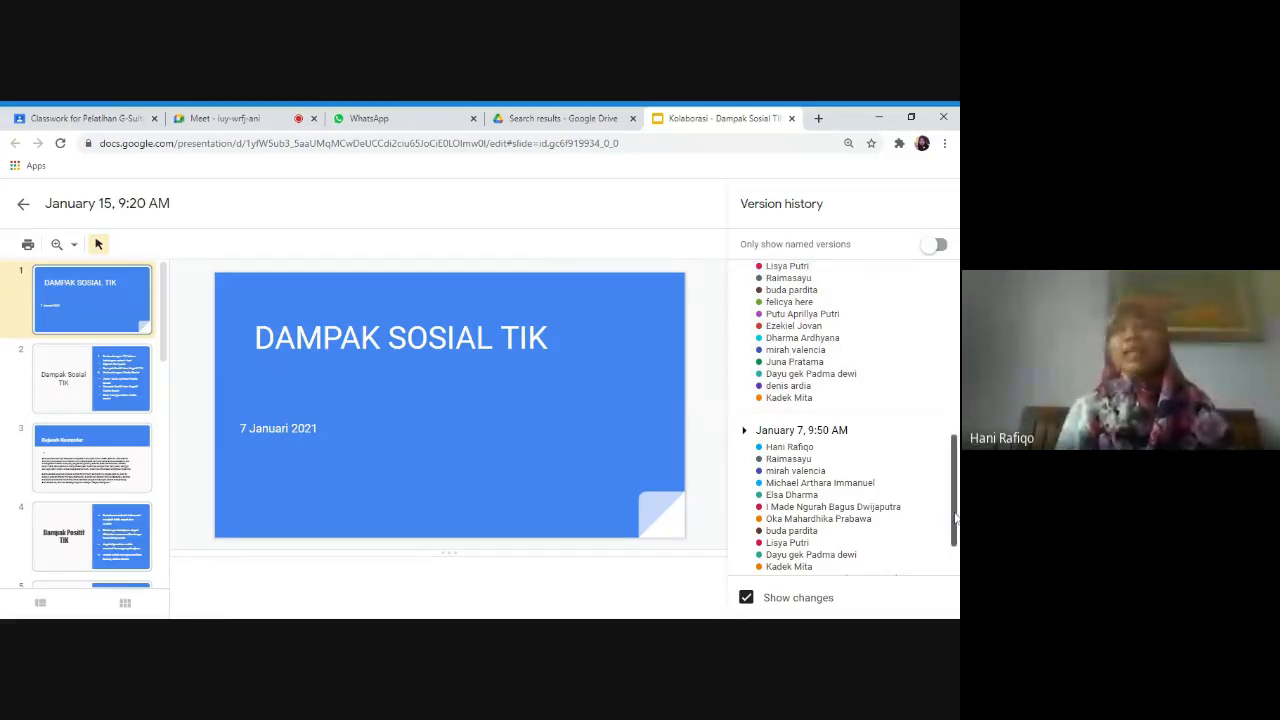
Step: Examine the earliest version history entries of the Kolaborasi - Dampak Sosial TIK presentation and check the Google Meet call
scroll(955, 517, down, 1)
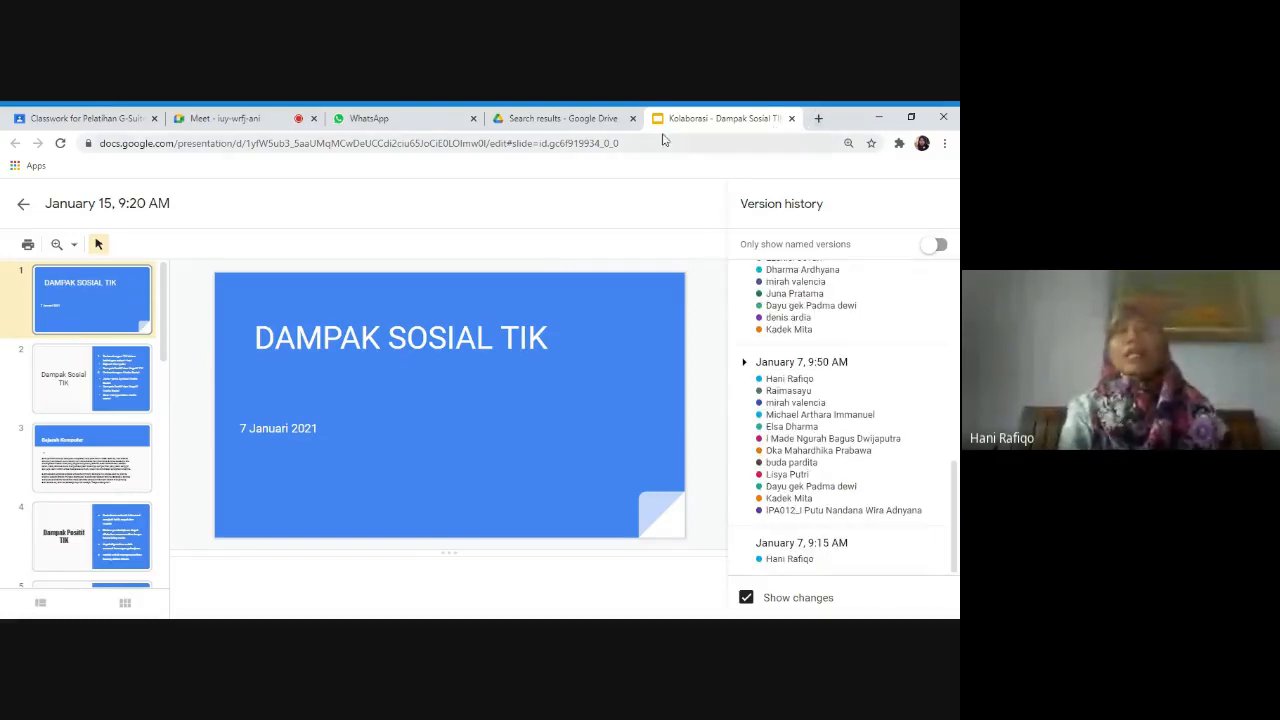
click(267, 121)
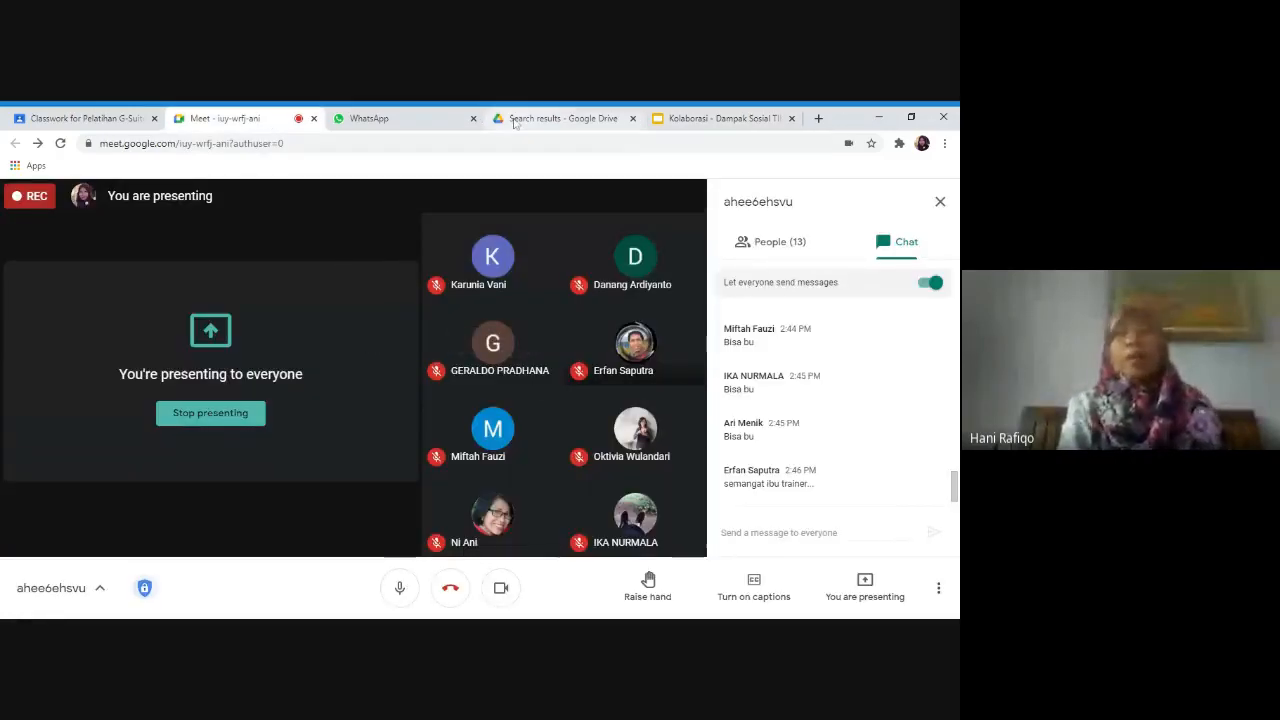
click(706, 119)
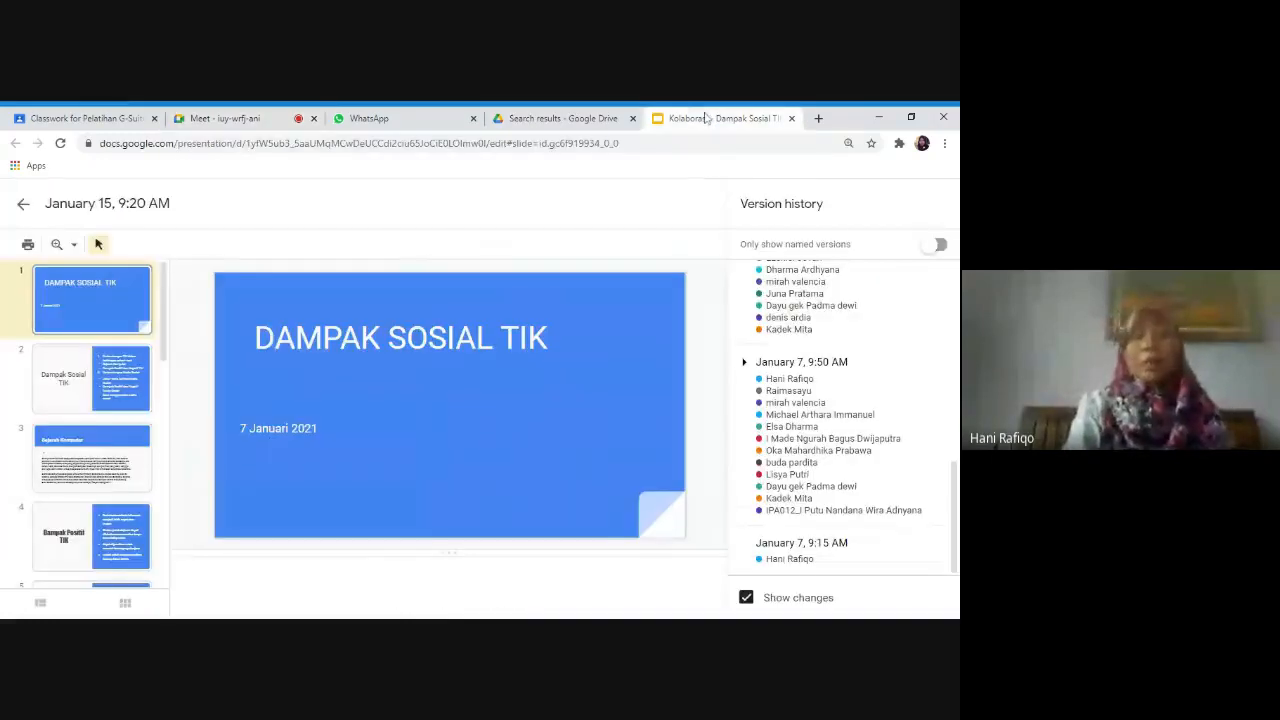
click(235, 118)
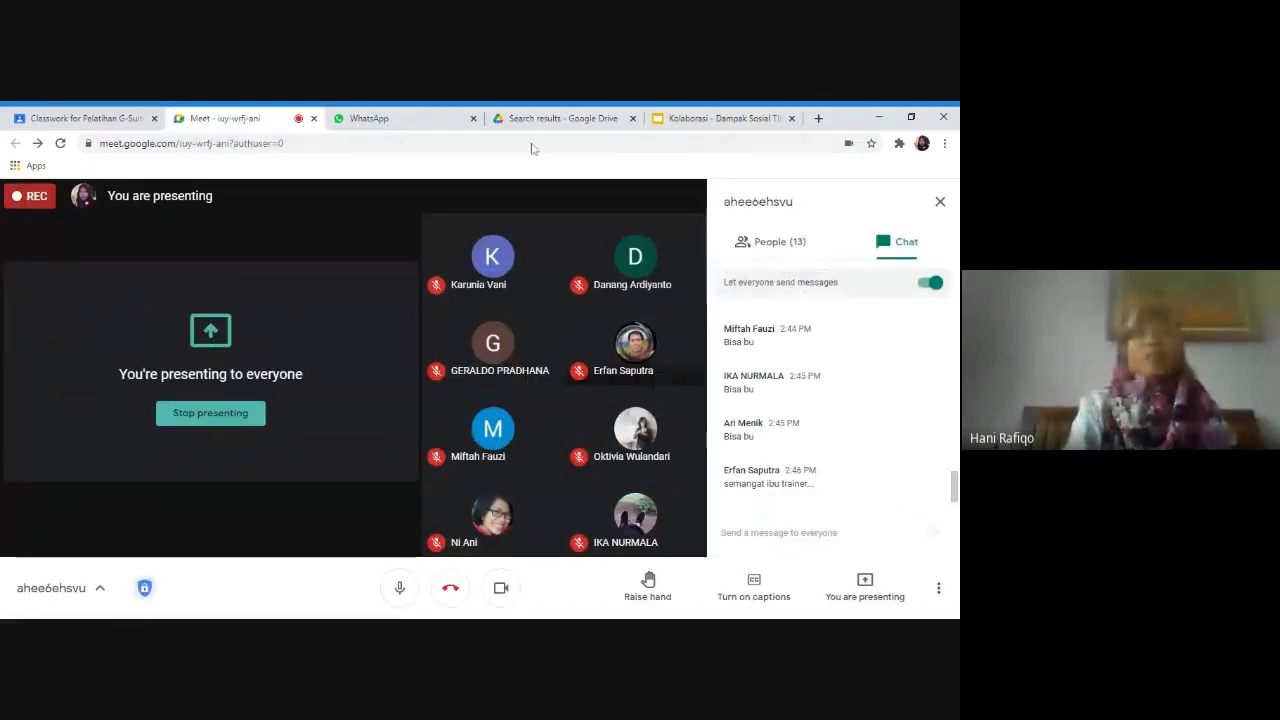
click(706, 119)
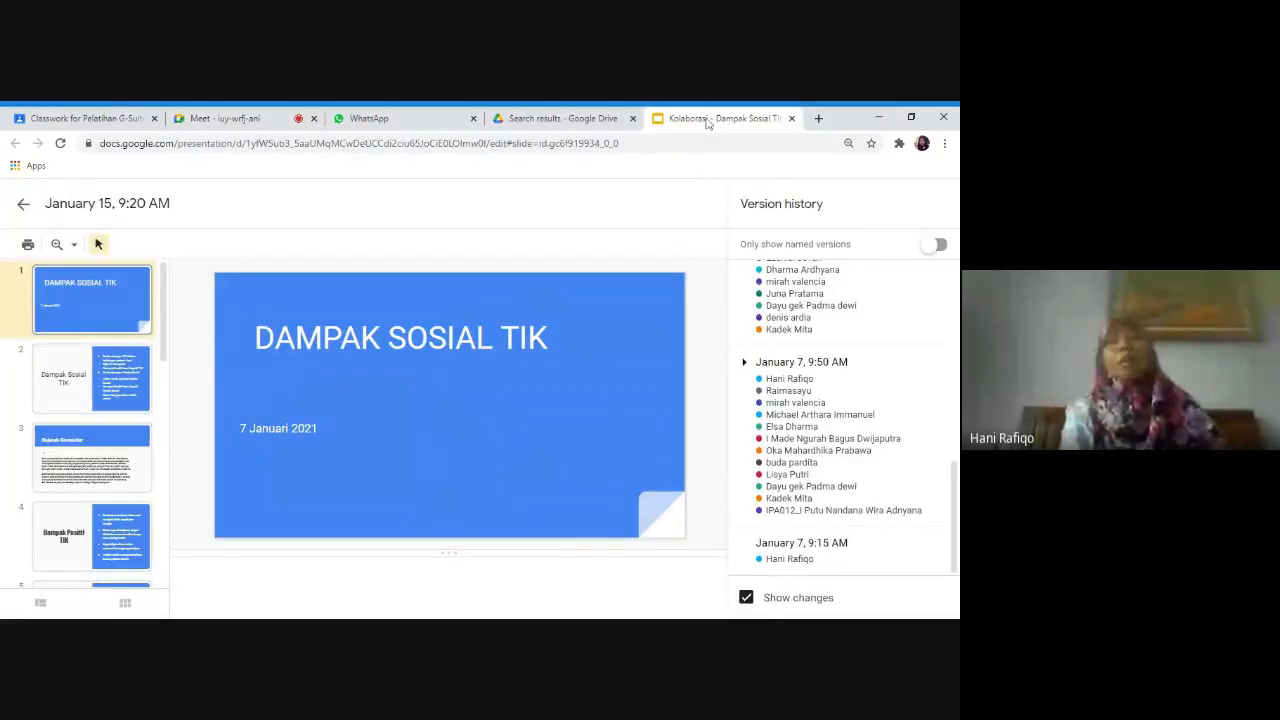
Step: Close the Kolaborasi presentation and open the TRY OUT KOLABORASI GOOGLE DOCS document attached to the "Tugas Hari ke - 1" assignment in Google Classroom
click(791, 119)
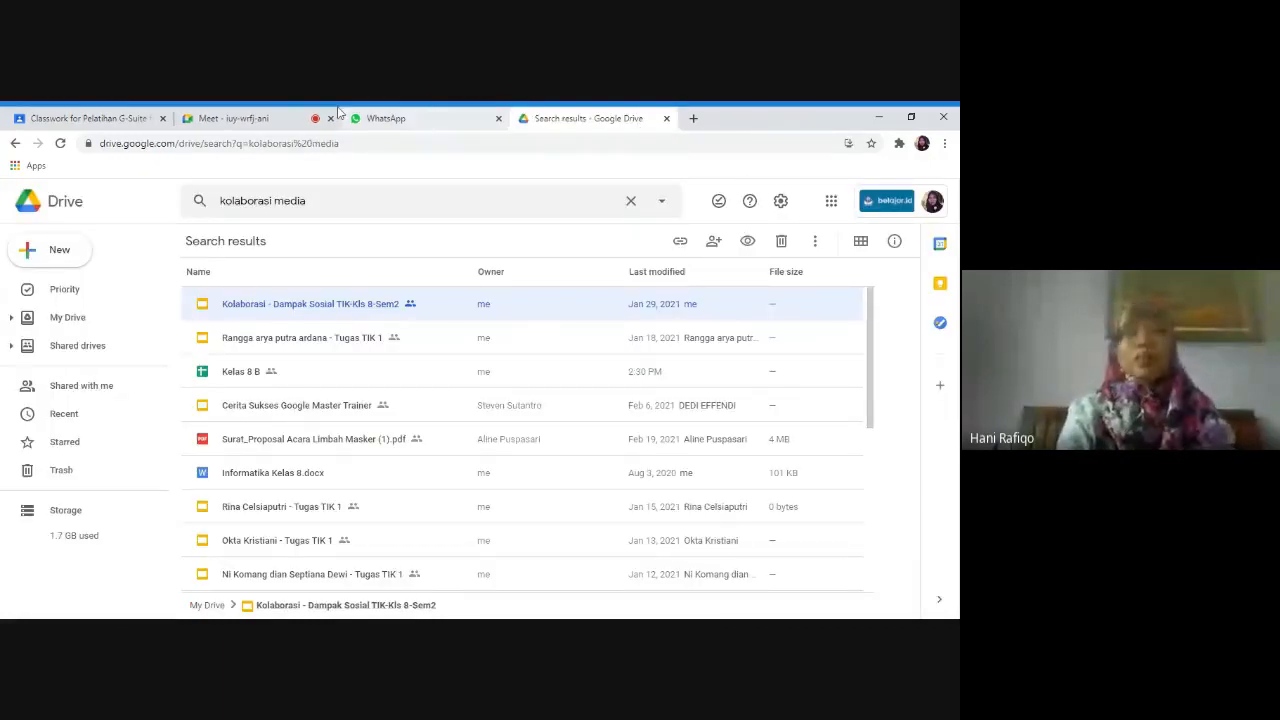
click(90, 118)
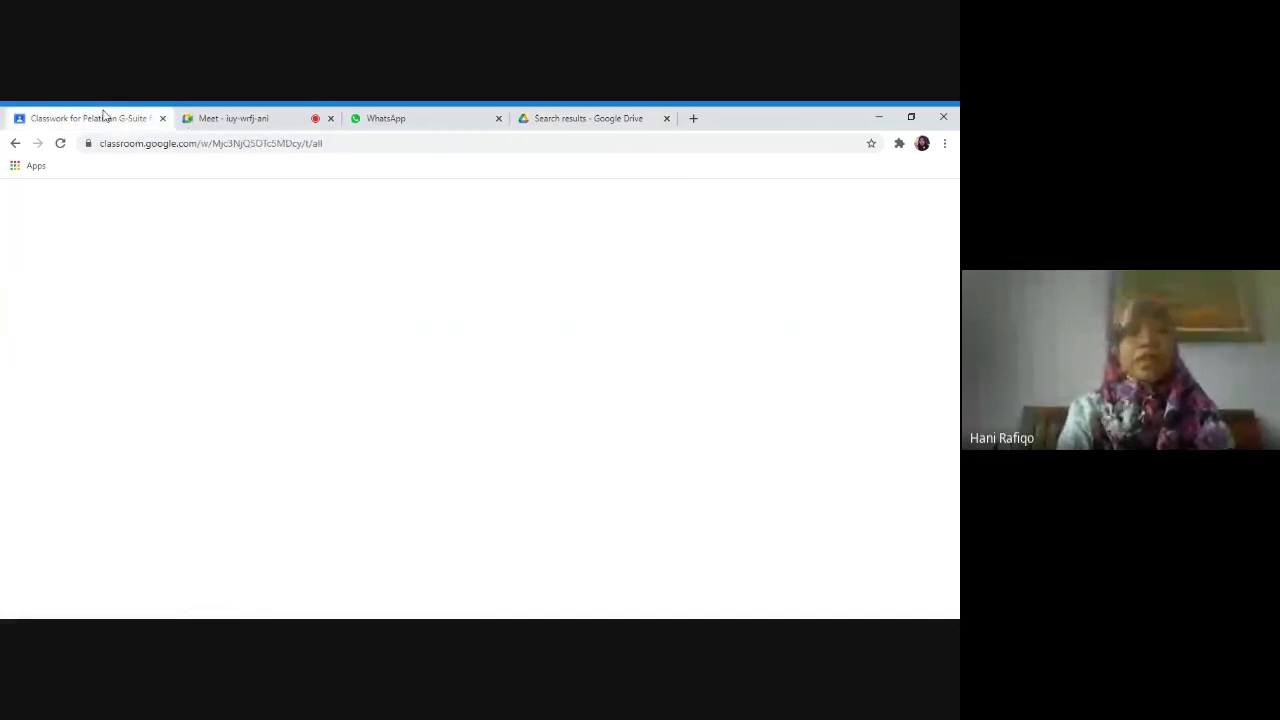
scroll(949, 350, down, 3)
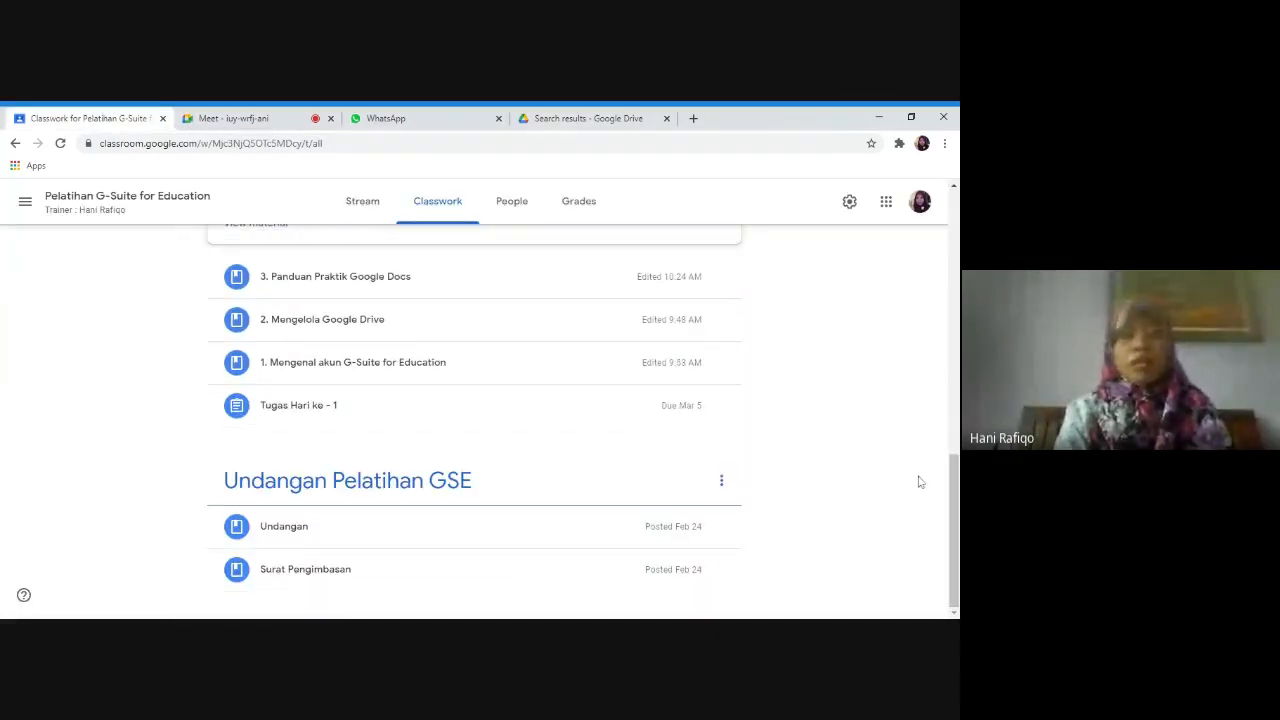
click(355, 405)
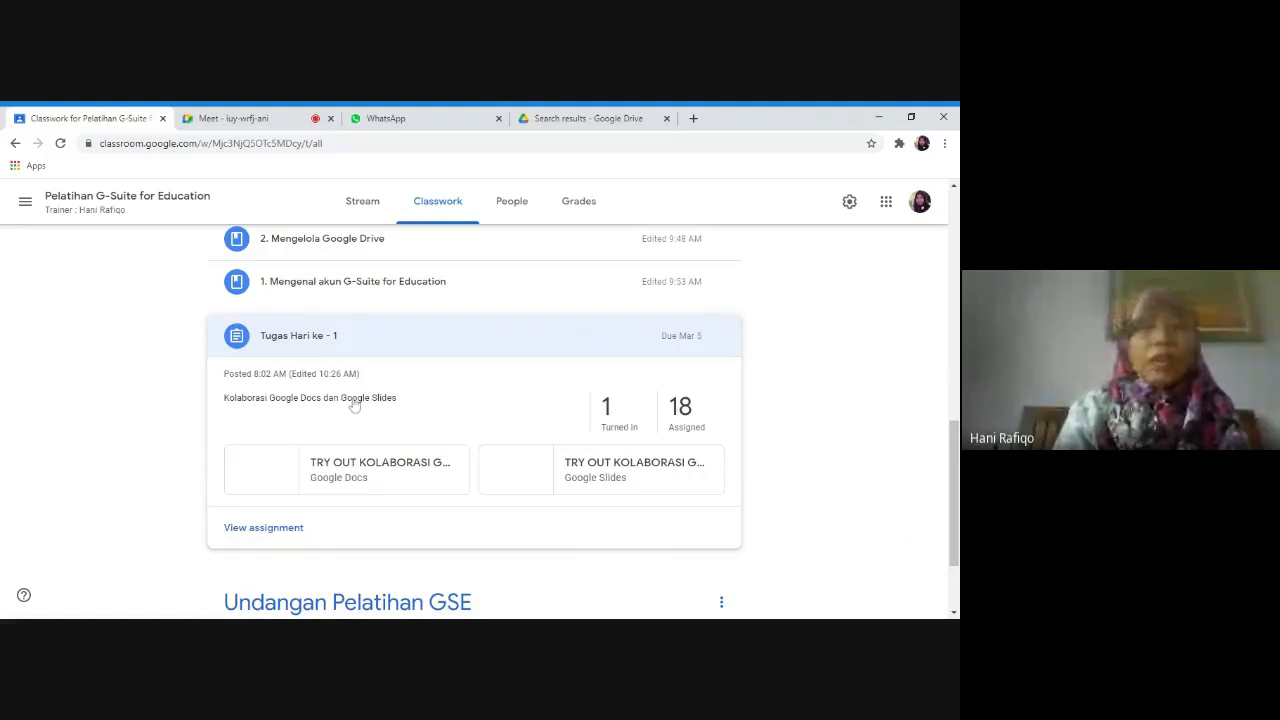
click(388, 474)
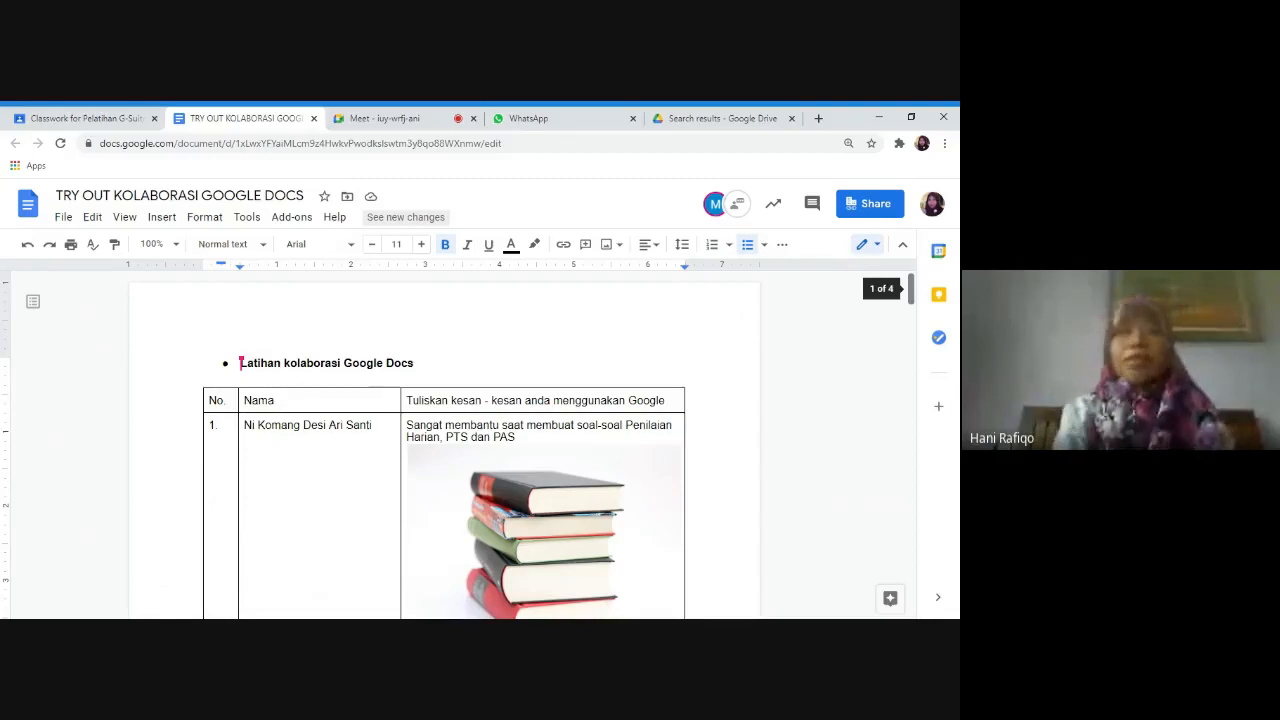
Step: Examine the filled and empty rows of the collaboration table throughout the TRY OUT KOLABORASI GOOGLE DOCS document
scroll(914, 330, down, 2)
scroll(914, 330, down, 1)
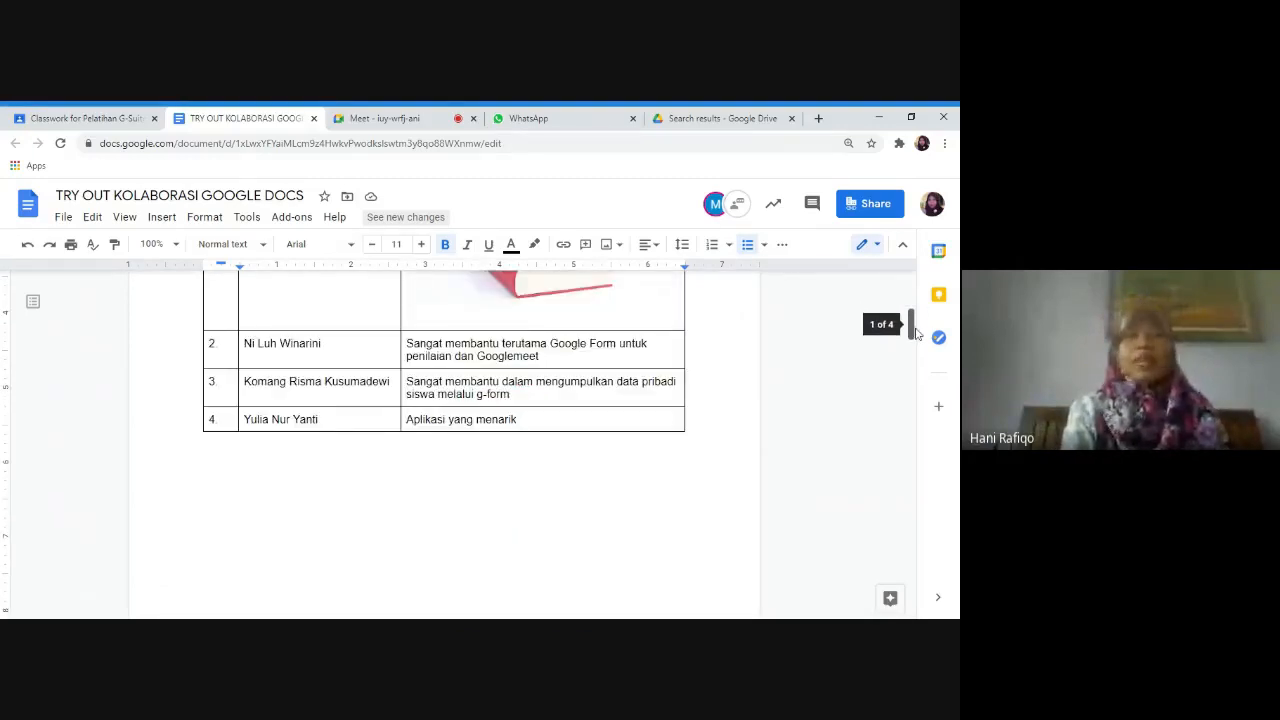
drag(914, 330, 922, 468)
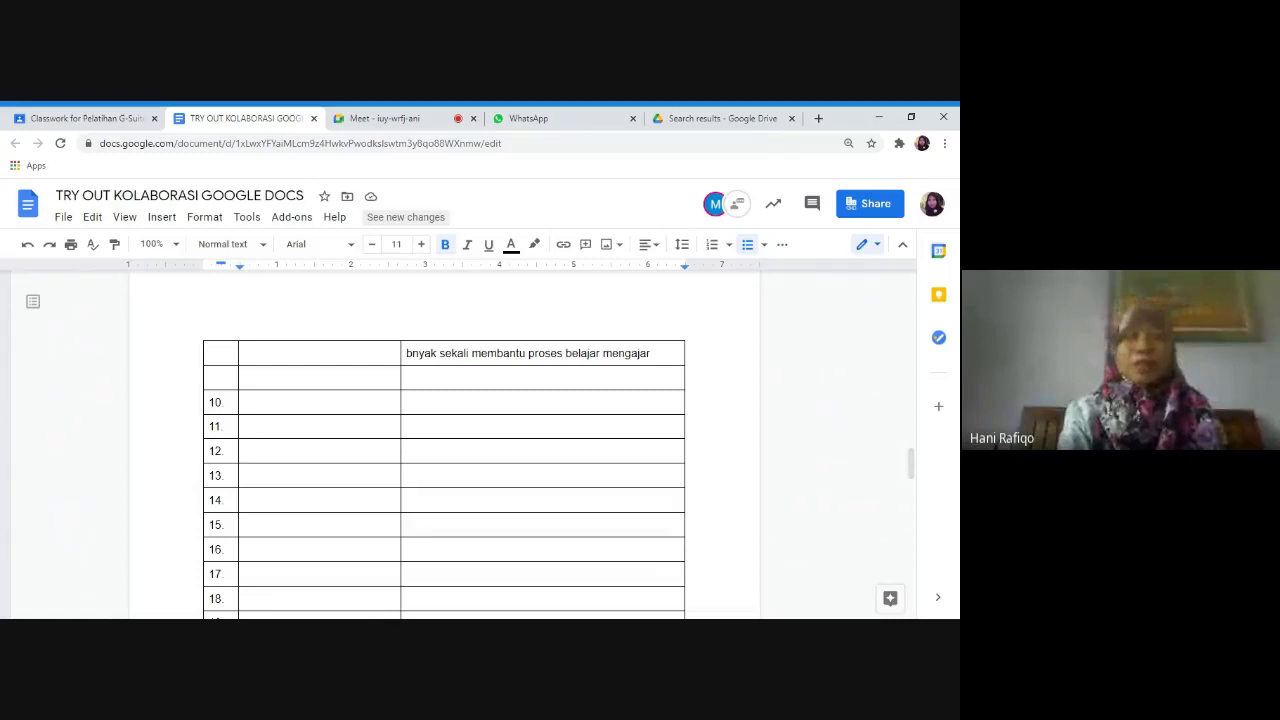
click(245, 402)
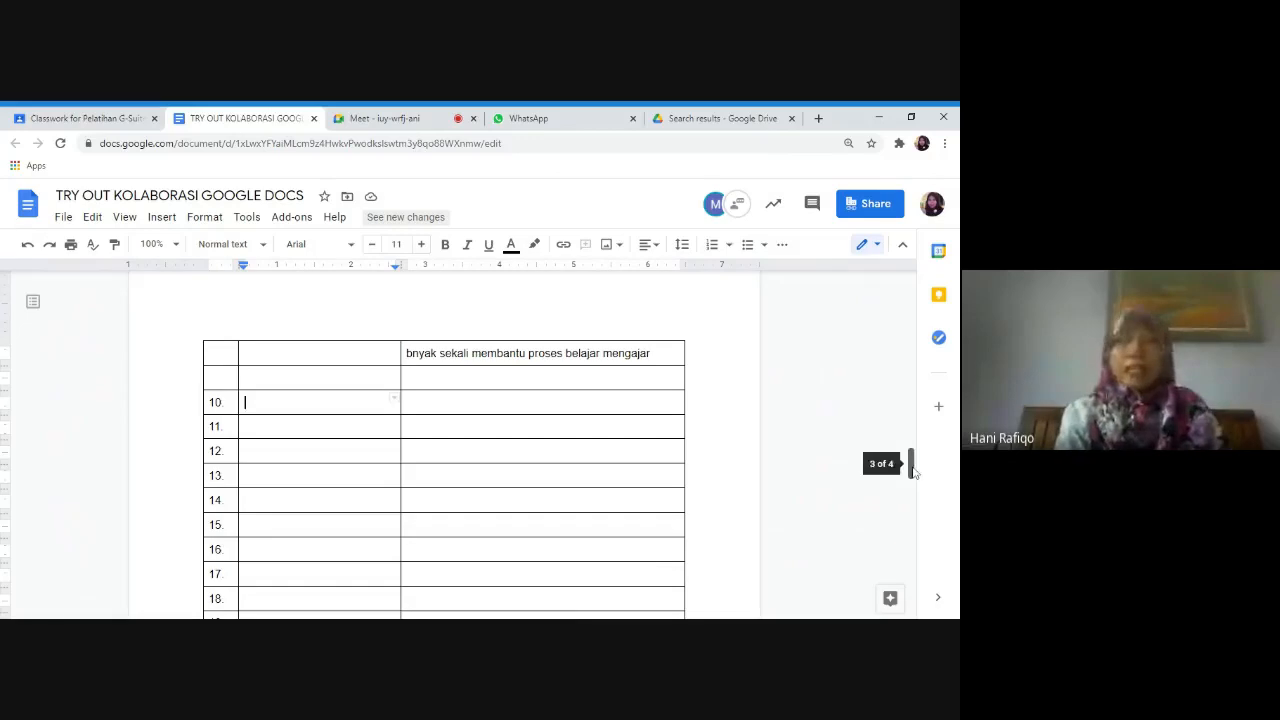
drag(912, 470, 908, 303)
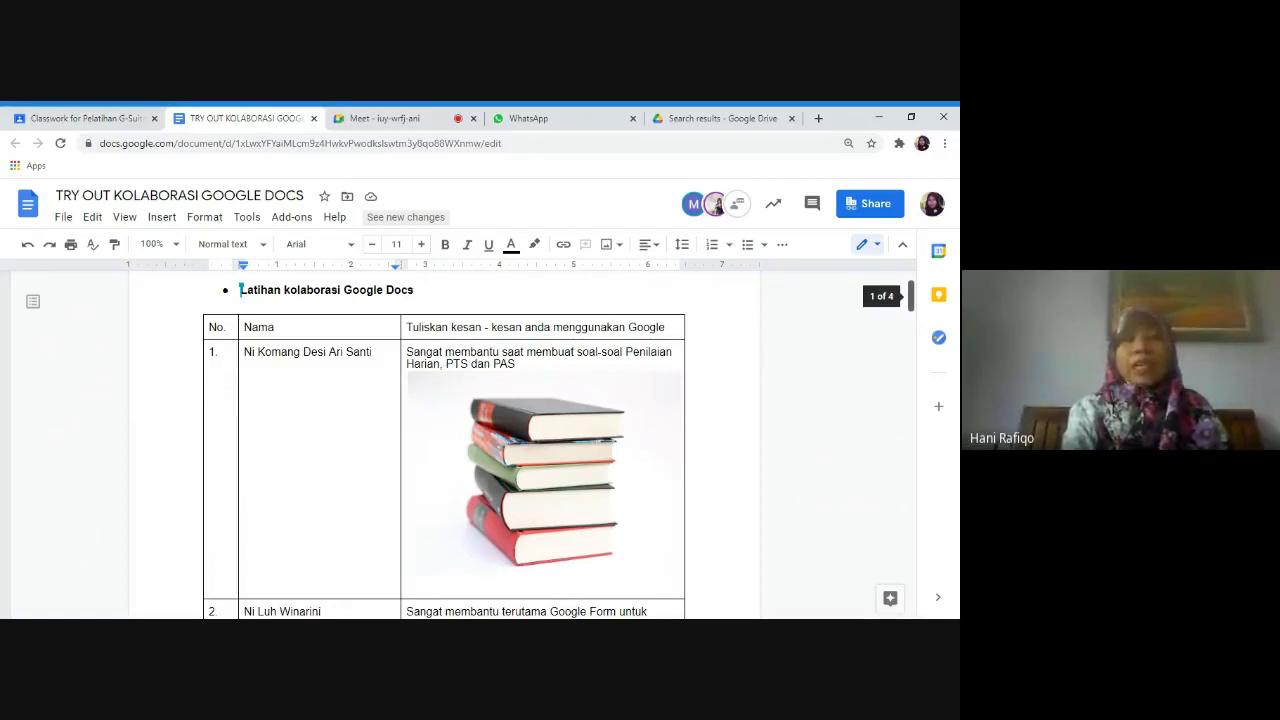
drag(911, 300, 913, 466)
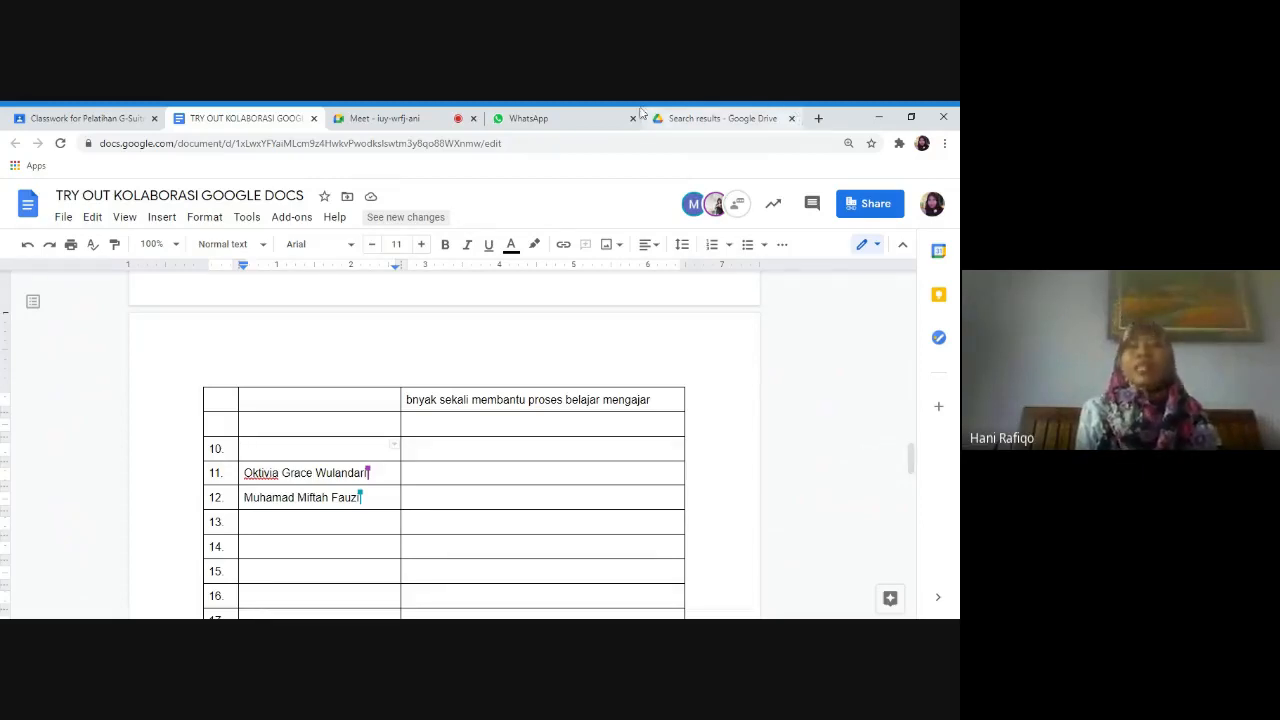
Step: Check the Google Meet call and inspect the participants' new entries from row 10 onward in the shared document
click(389, 118)
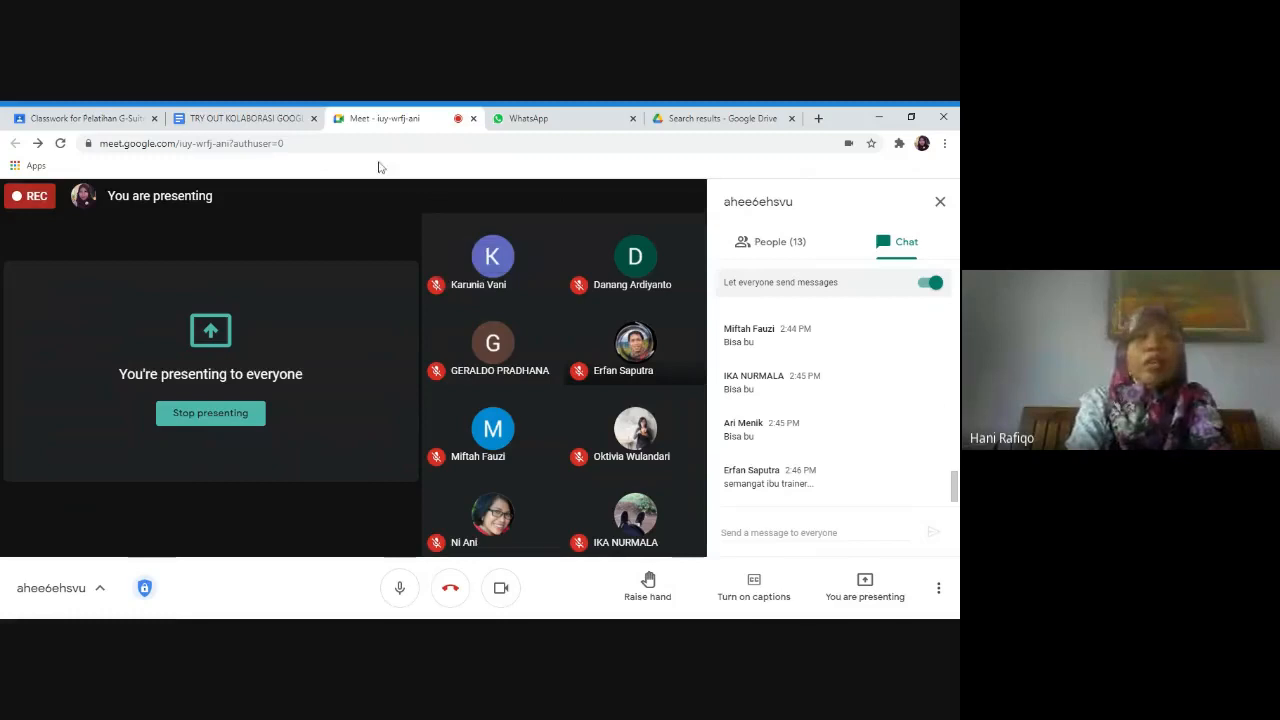
click(258, 117)
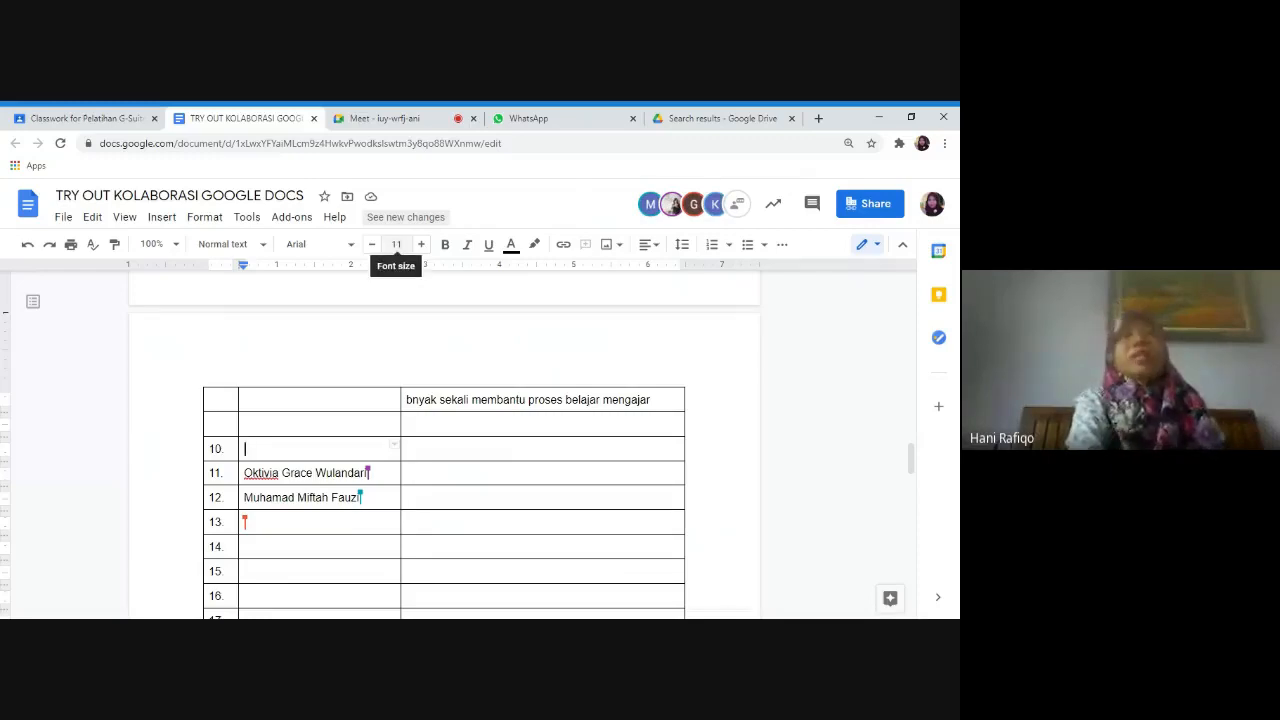
click(386, 120)
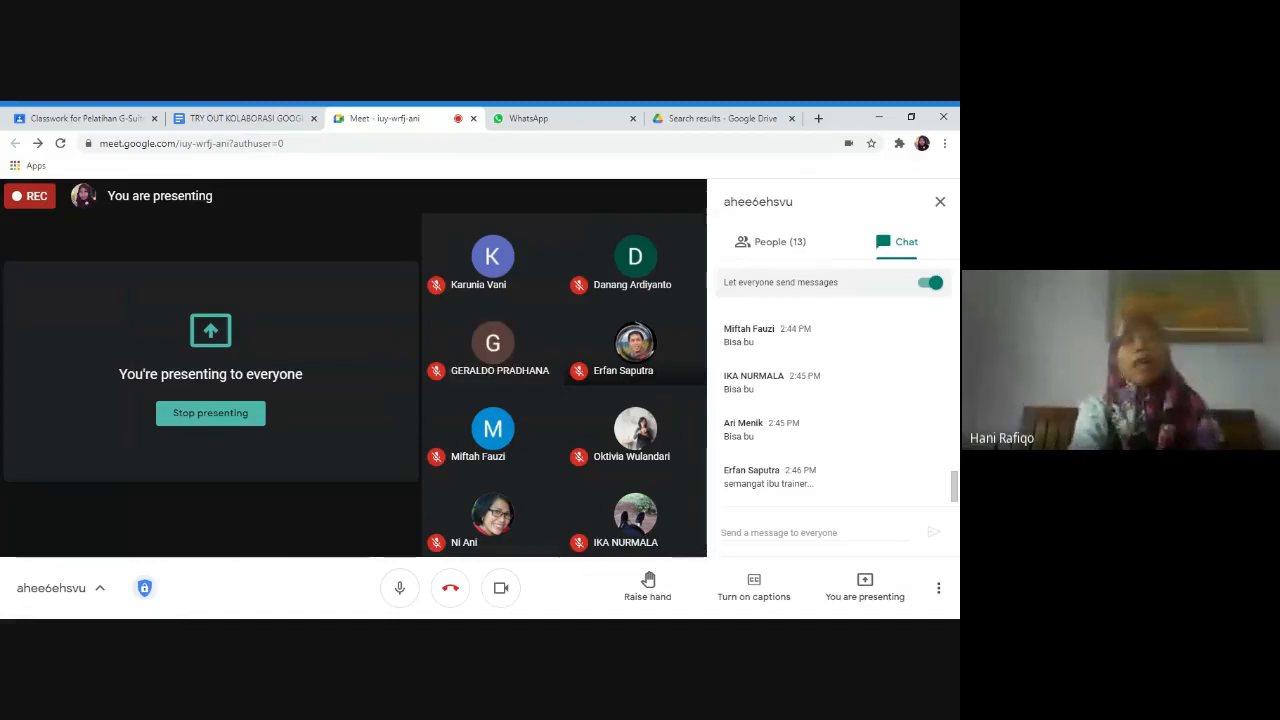
click(282, 120)
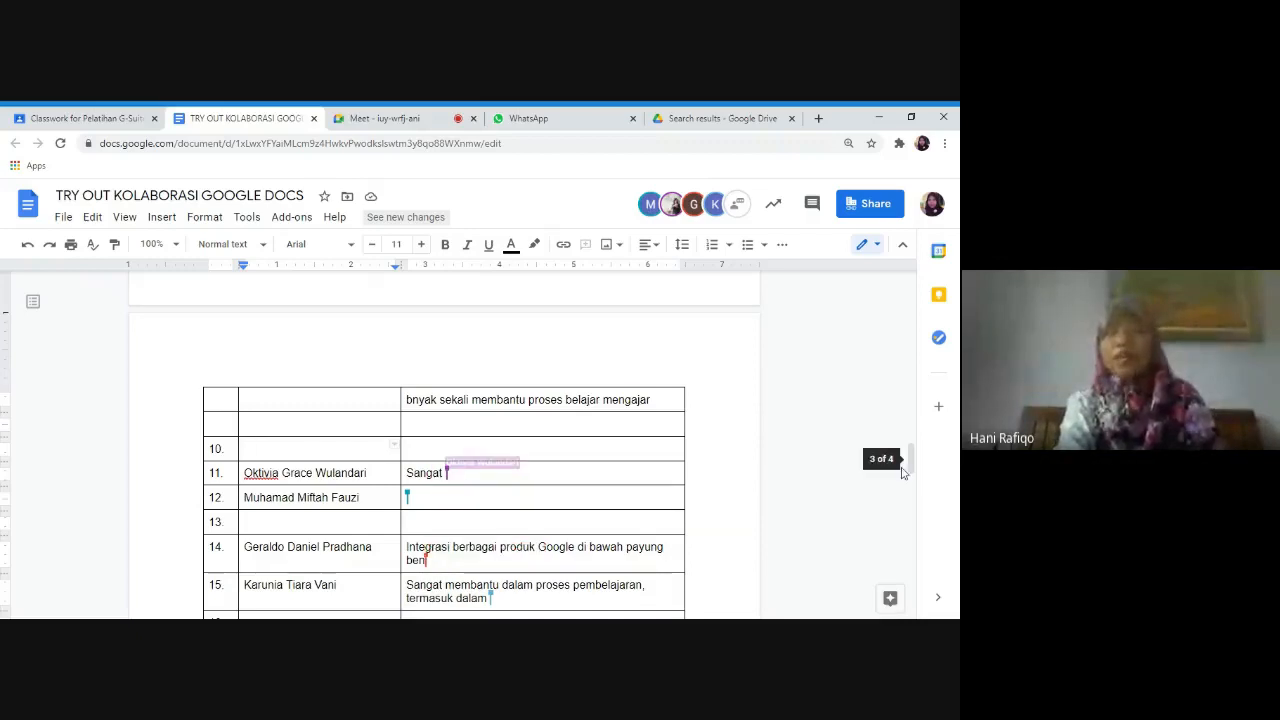
drag(903, 472, 913, 484)
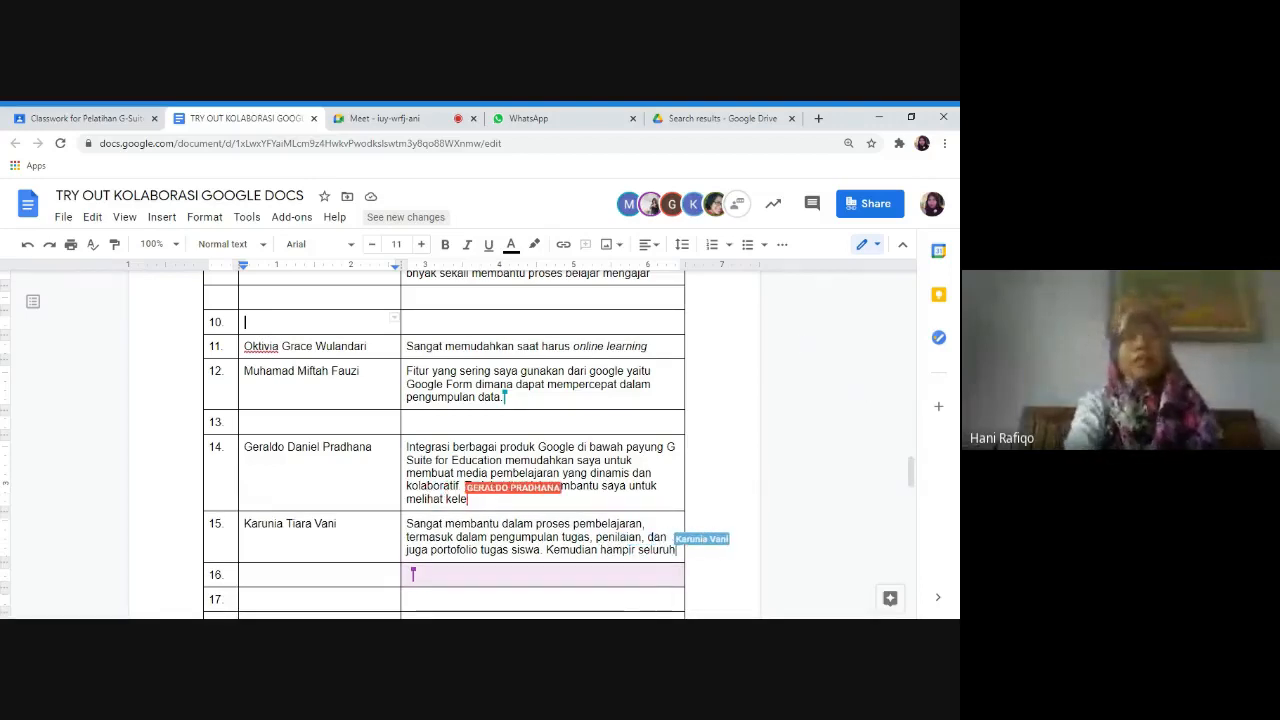
Step: Read the Google Meet chat and review the impressions and images participants added in rows 10 to 15 of the document
click(399, 116)
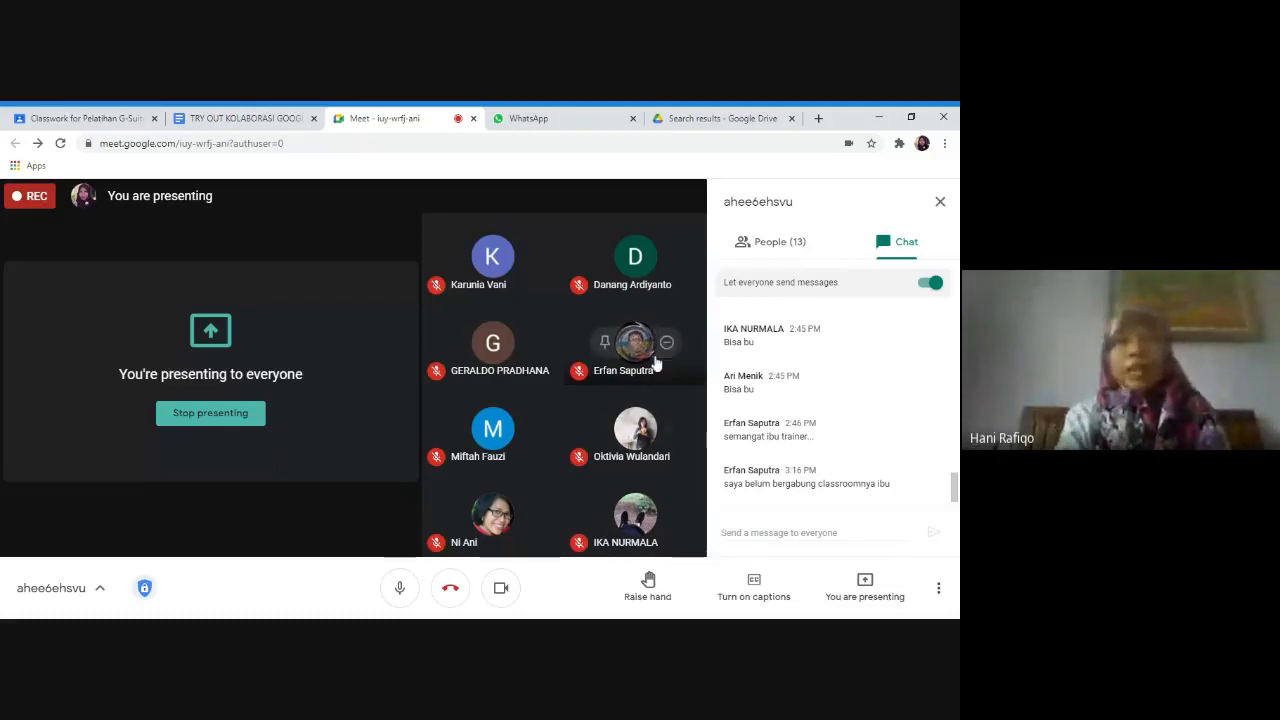
mouse_move(610, 540)
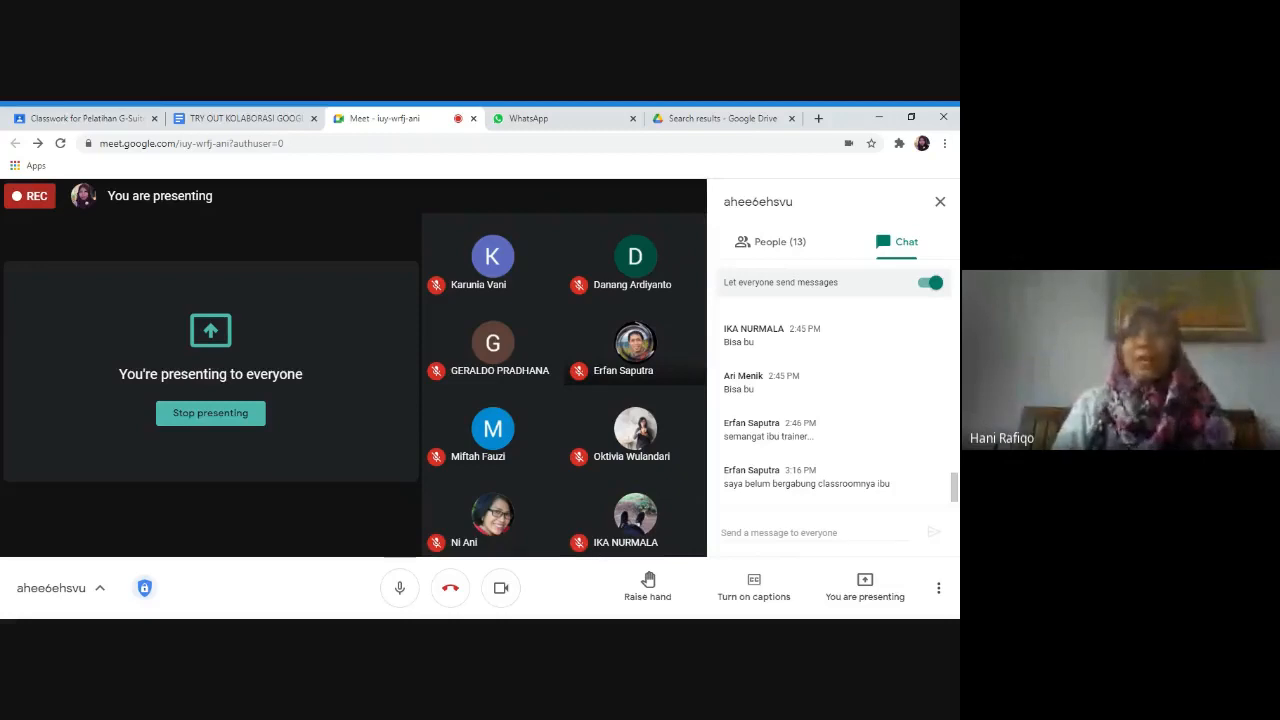
click(224, 120)
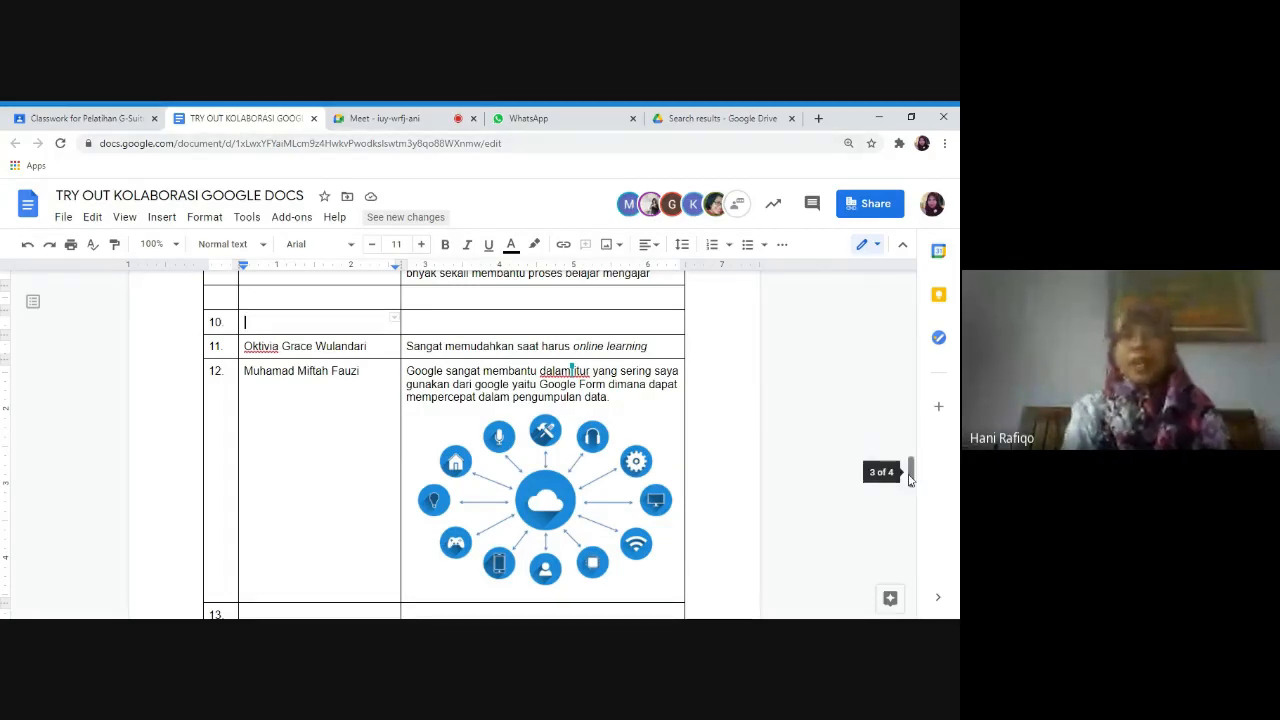
drag(911, 478, 913, 532)
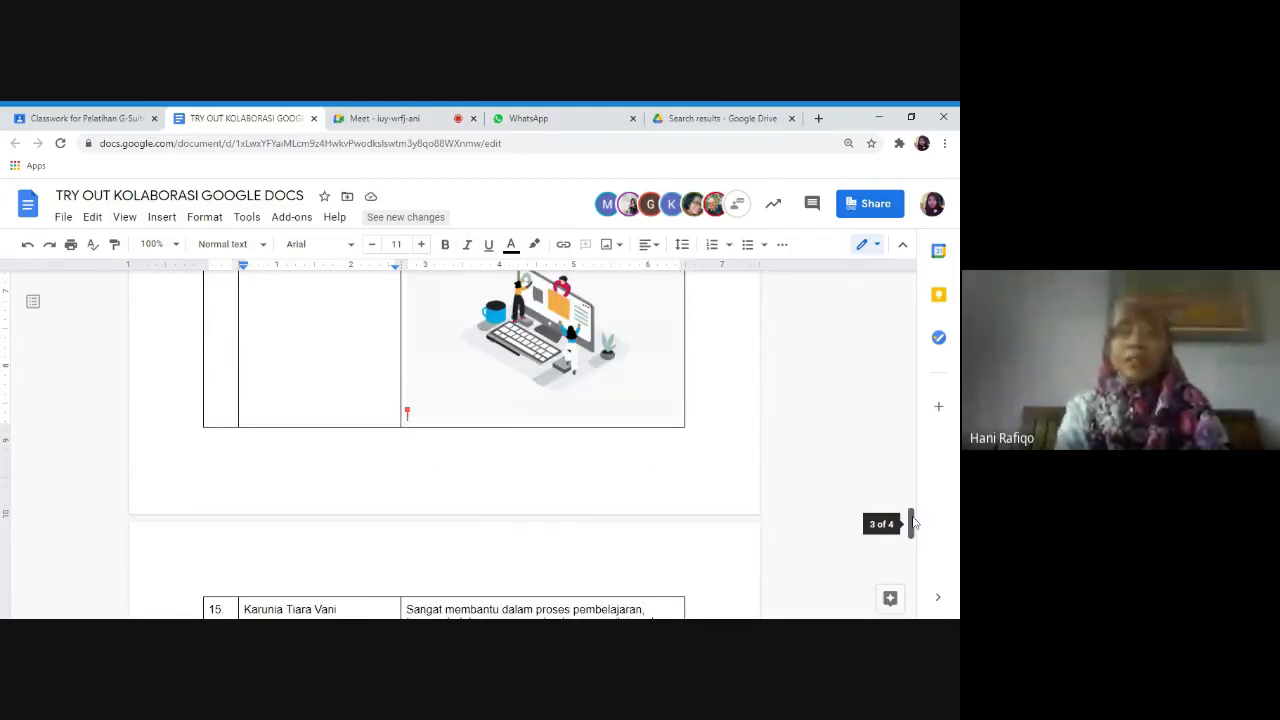
drag(911, 524, 912, 467)
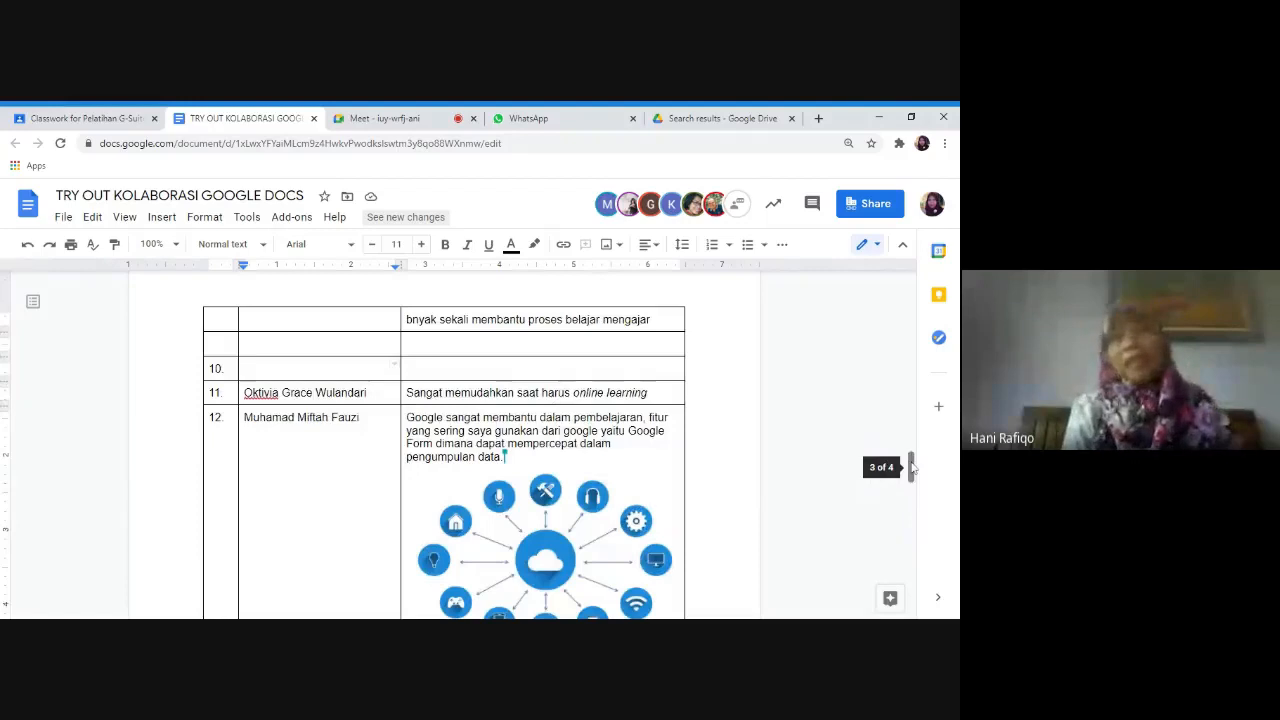
click(250, 368)
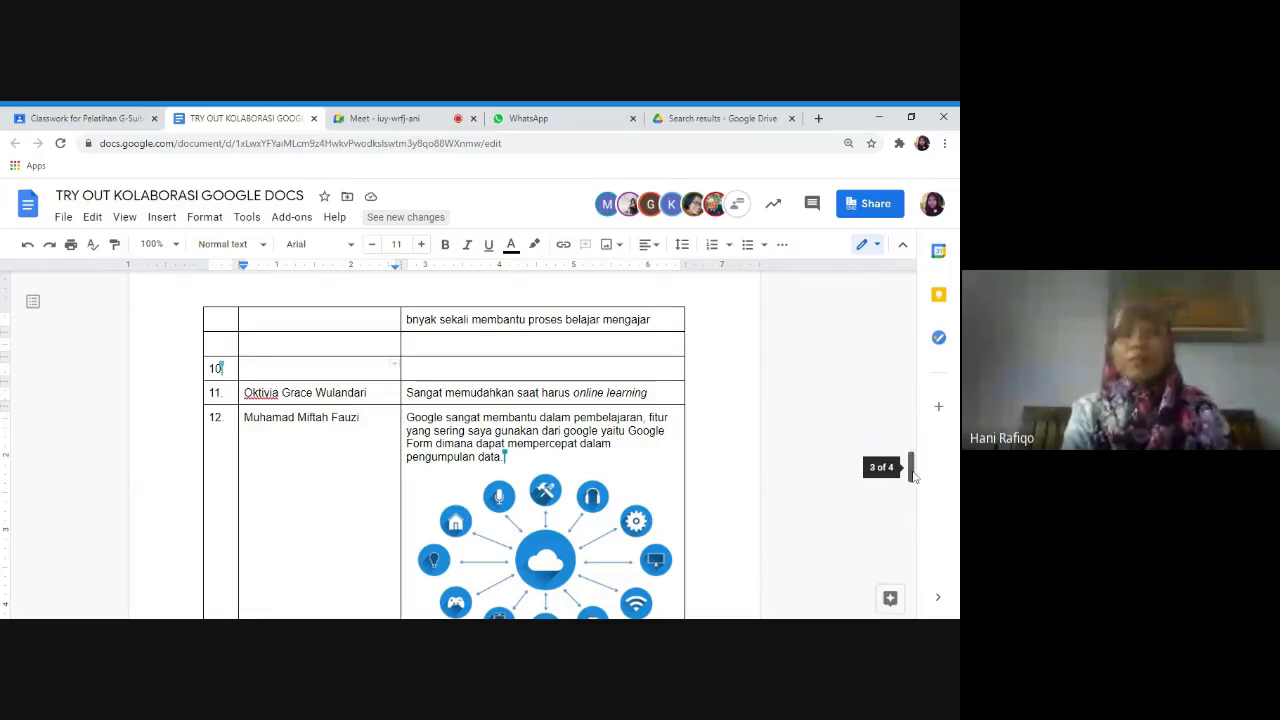
drag(911, 466, 914, 492)
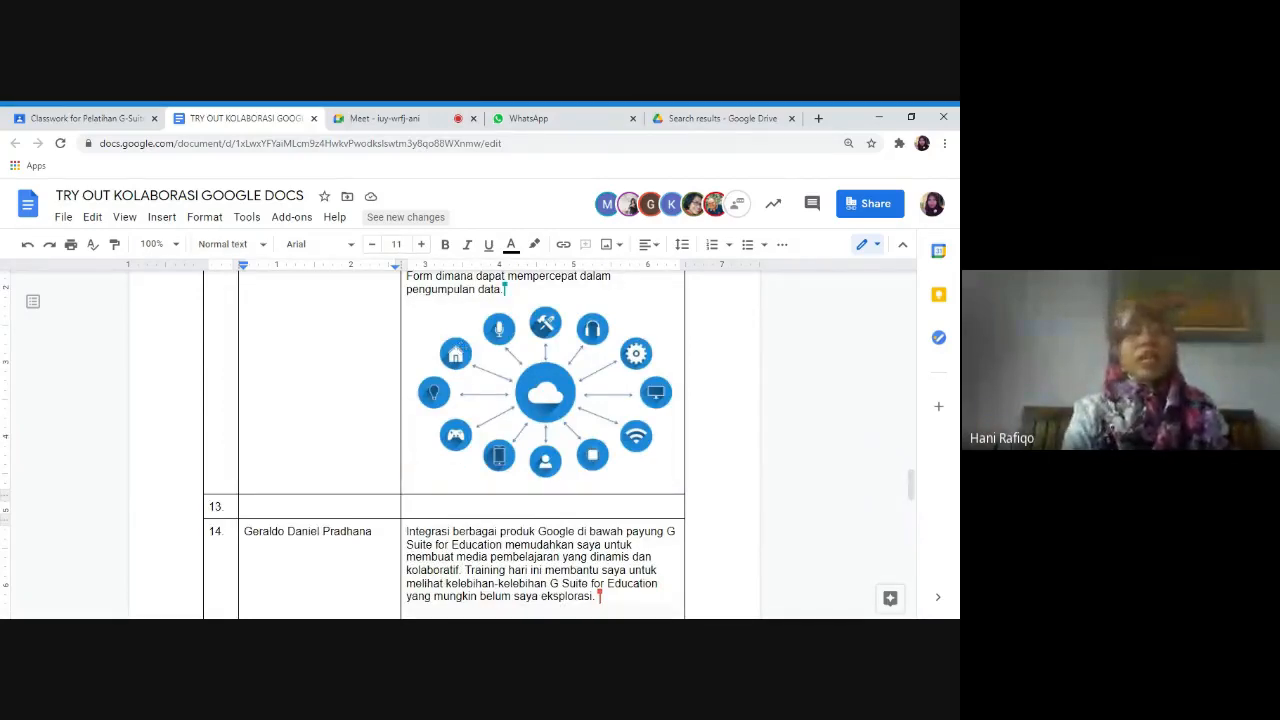
Step: View the turned-in work for "Tugas Hari ke - 1" in Google Classroom and return to the assignment on the Classwork page
click(117, 120)
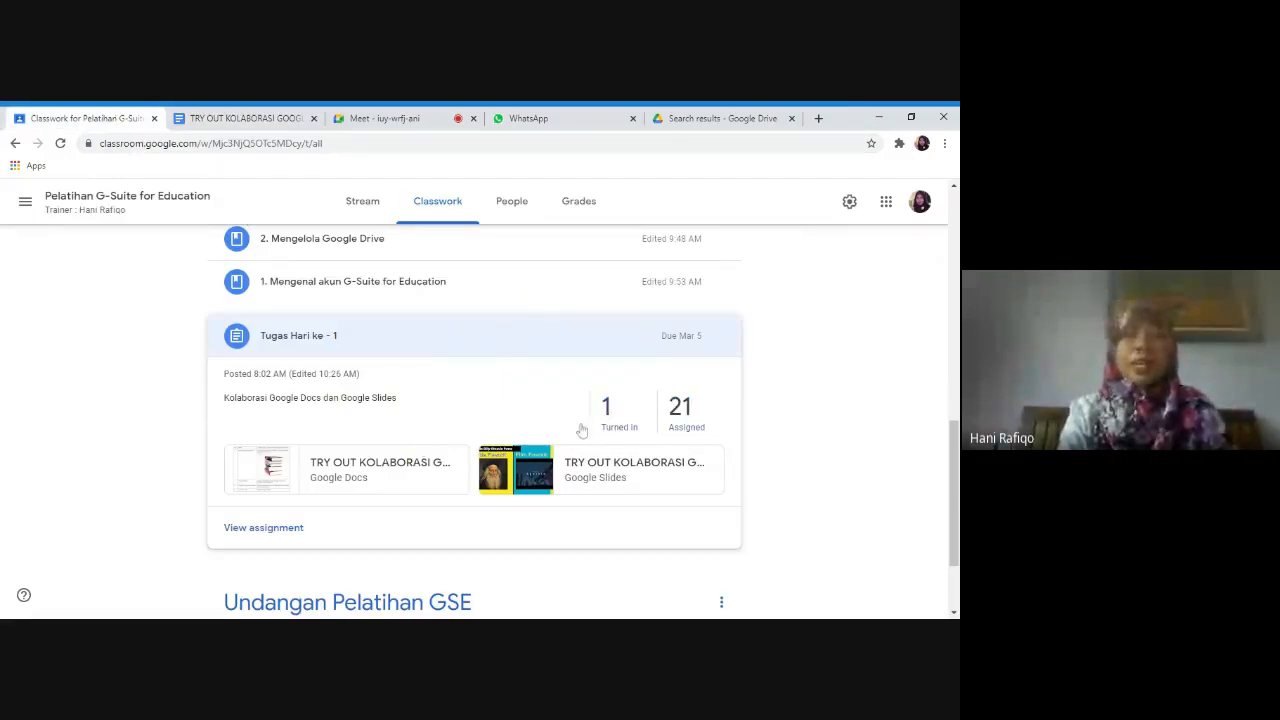
click(628, 421)
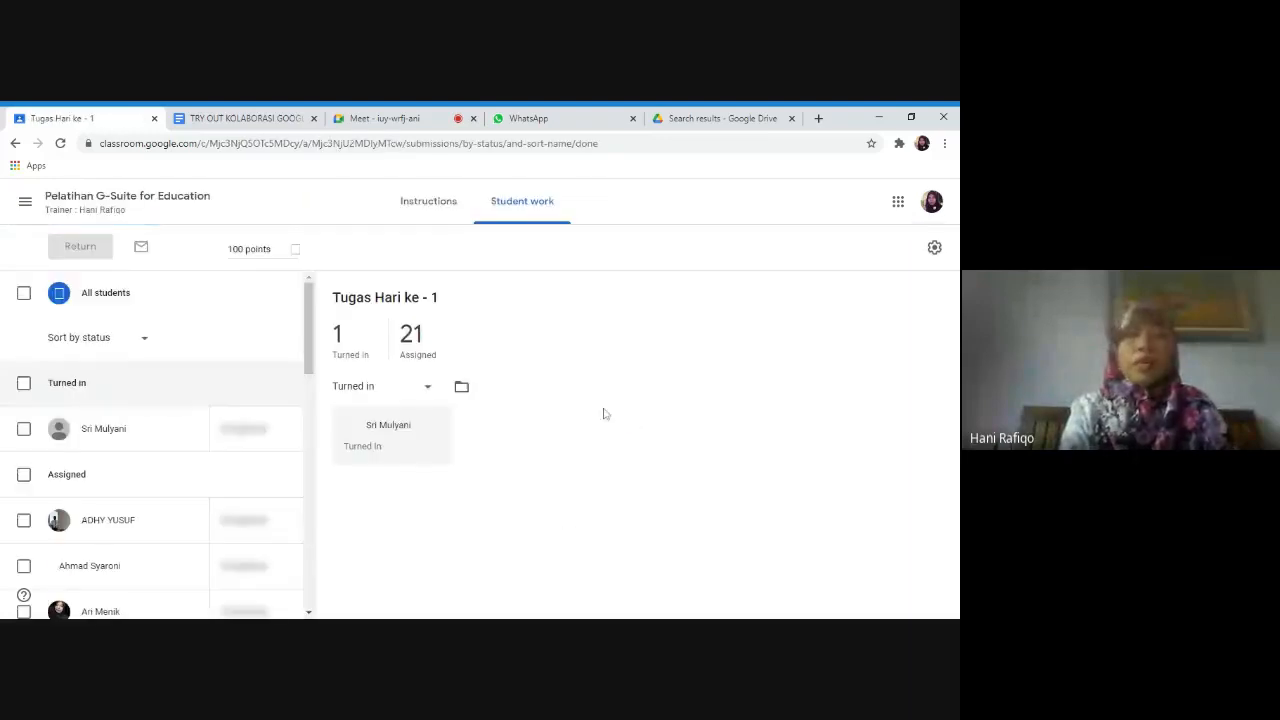
click(16, 144)
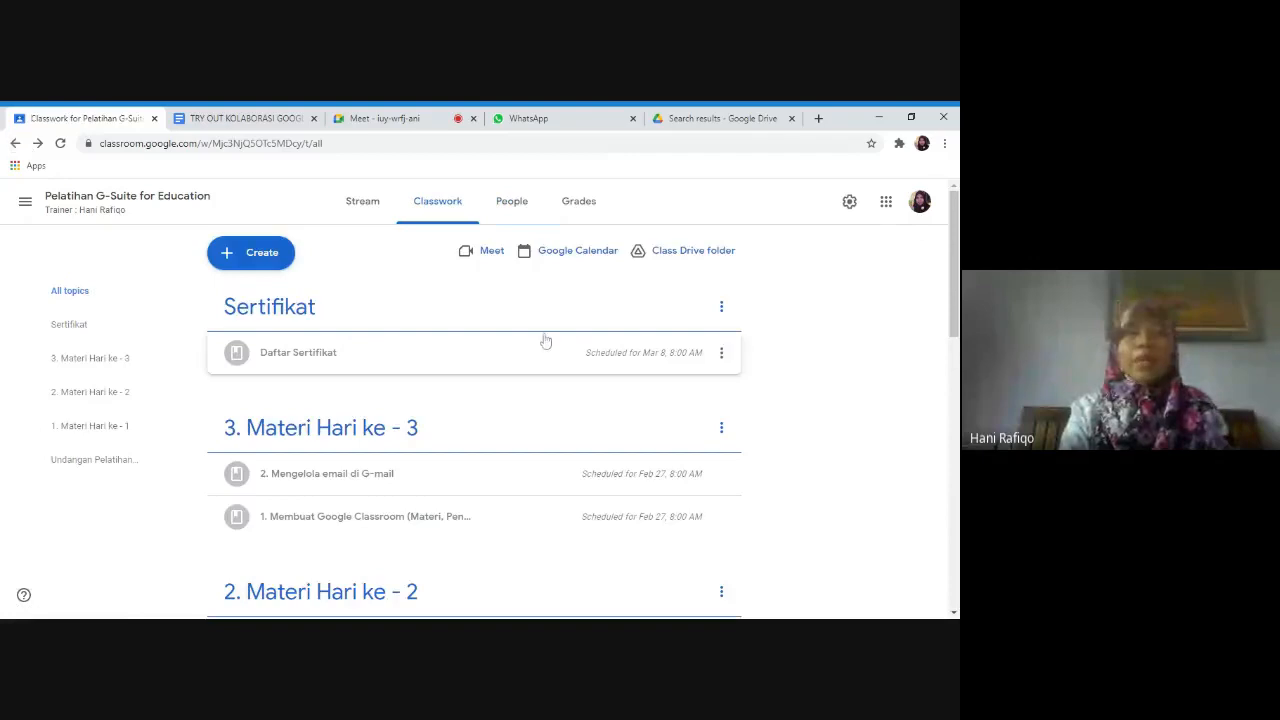
drag(954, 252, 957, 488)
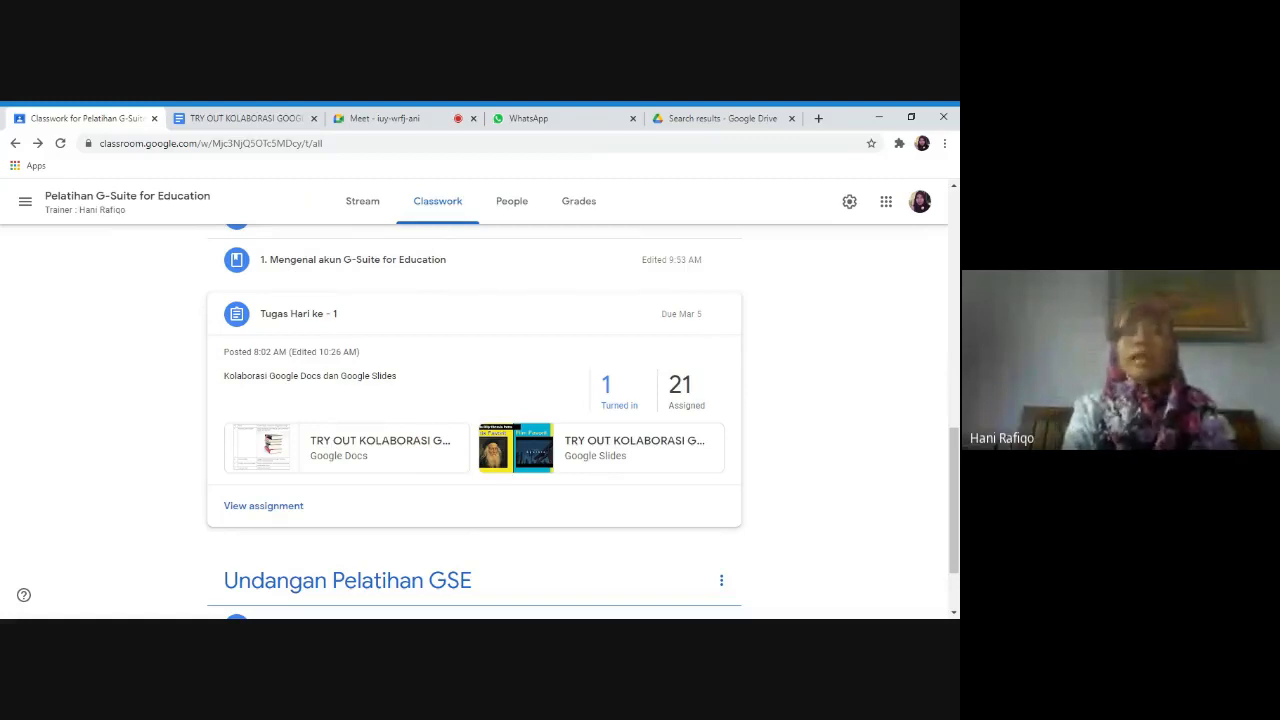
Step: Glance at the shared document and open the student work overview of the "Tugas Hari ke - 1" assignment in Google Classroom
click(251, 118)
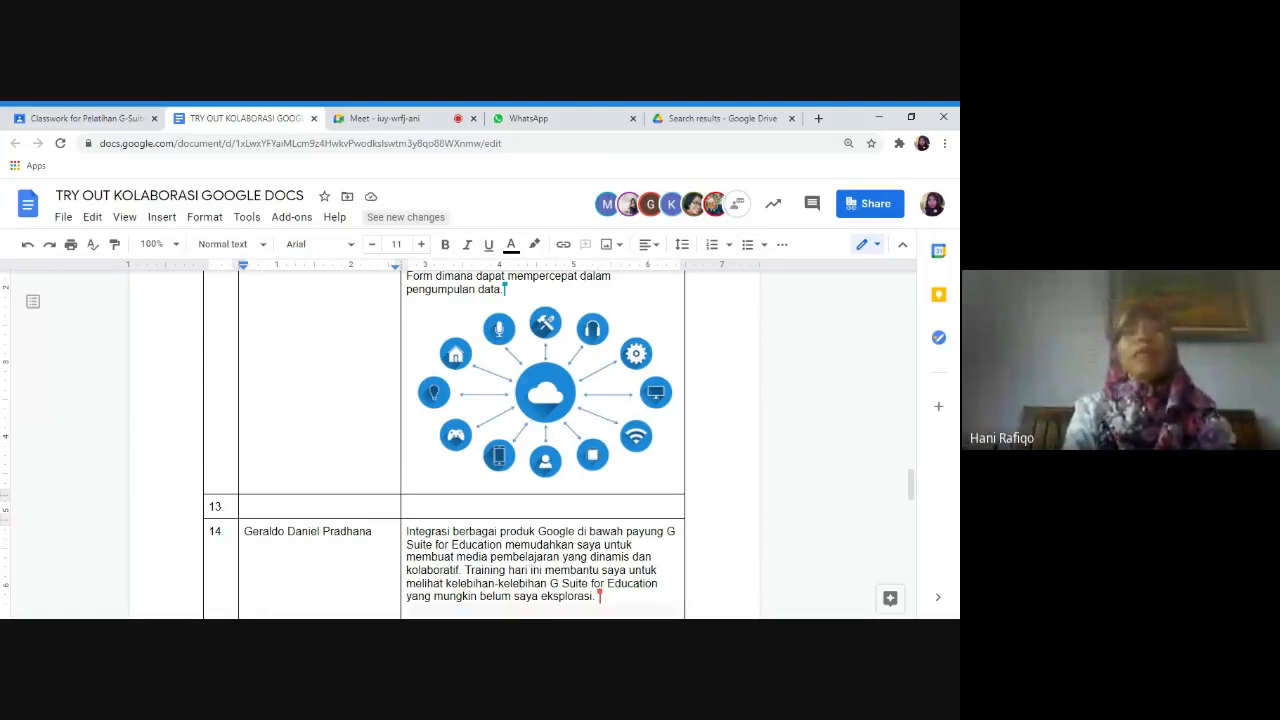
click(97, 120)
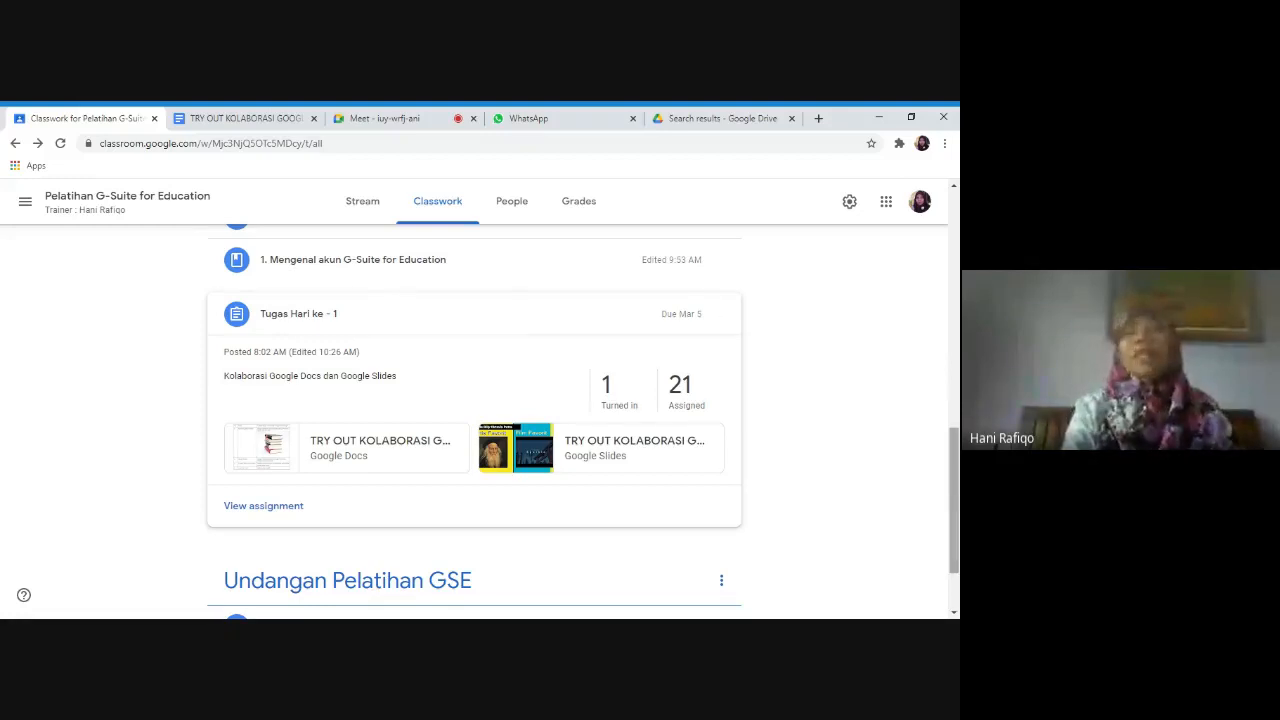
scroll(954, 480, up, 1)
scroll(954, 470, up, 1)
scroll(954, 470, down, 2)
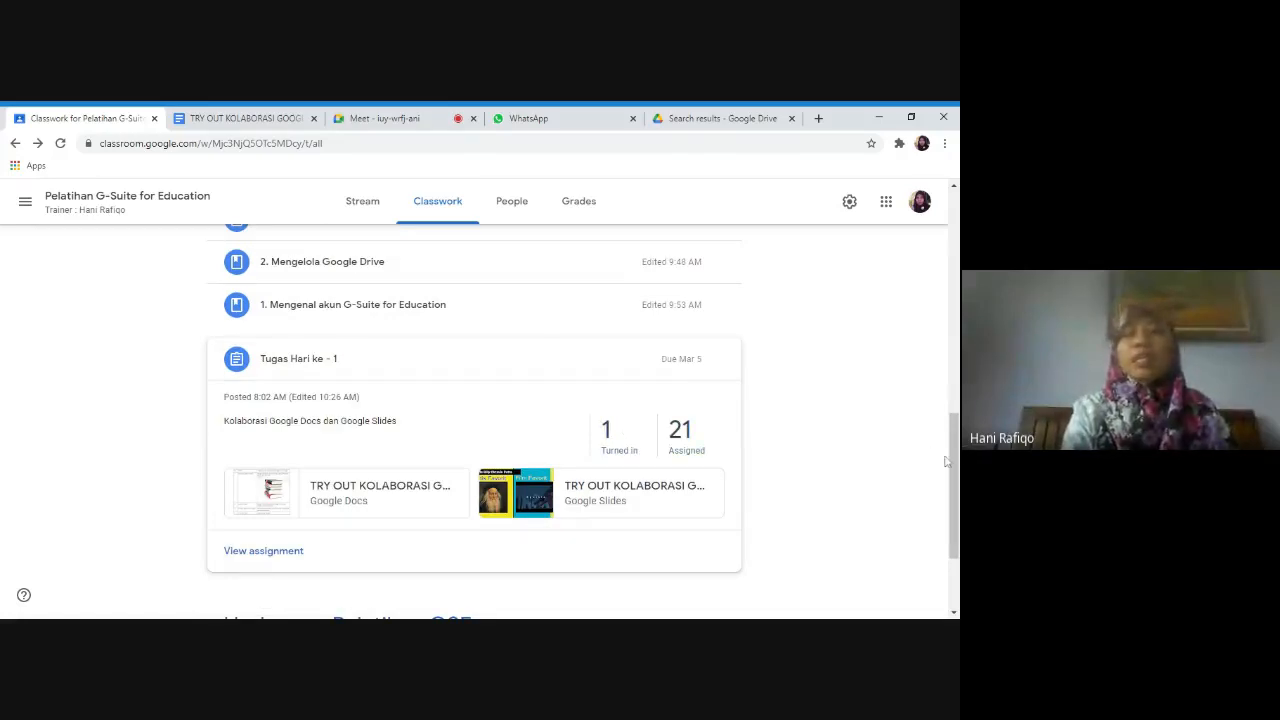
scroll(945, 461, up, 1)
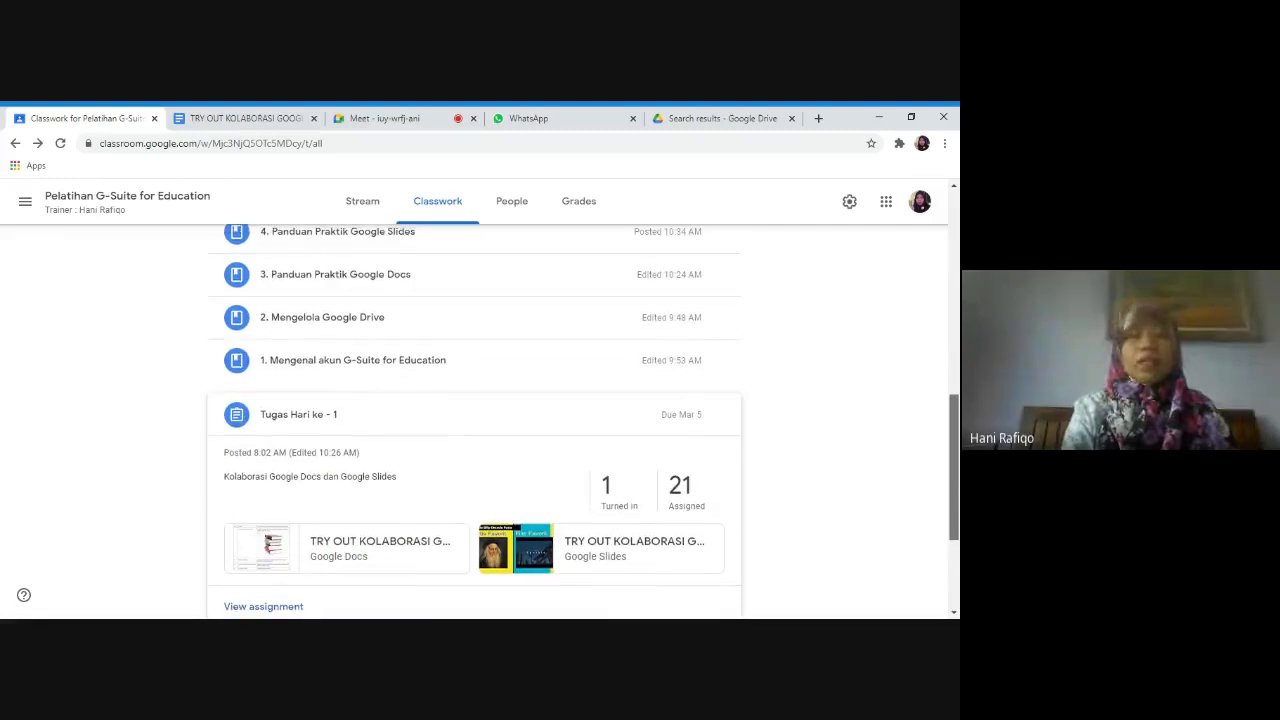
scroll(950, 511, down, 4)
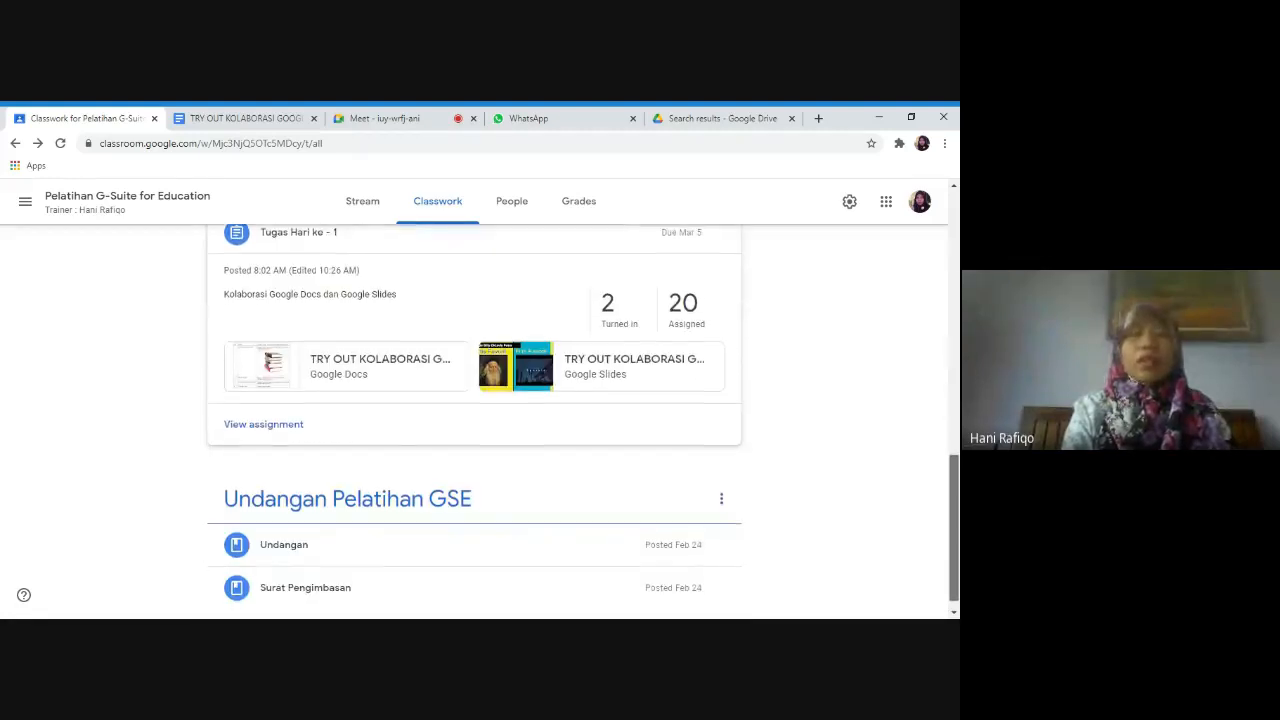
click(285, 408)
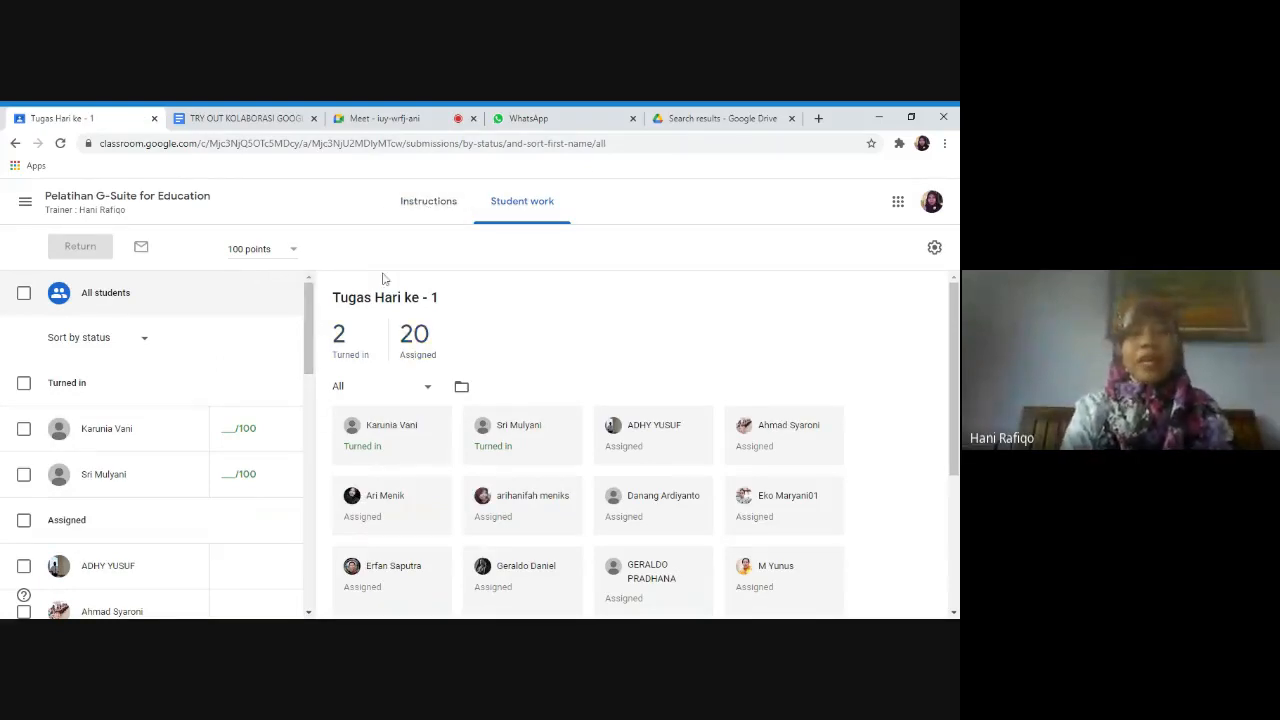
Step: Go back to the Classwork page and check the Google Meet call and the shared document for participant activity
click(246, 119)
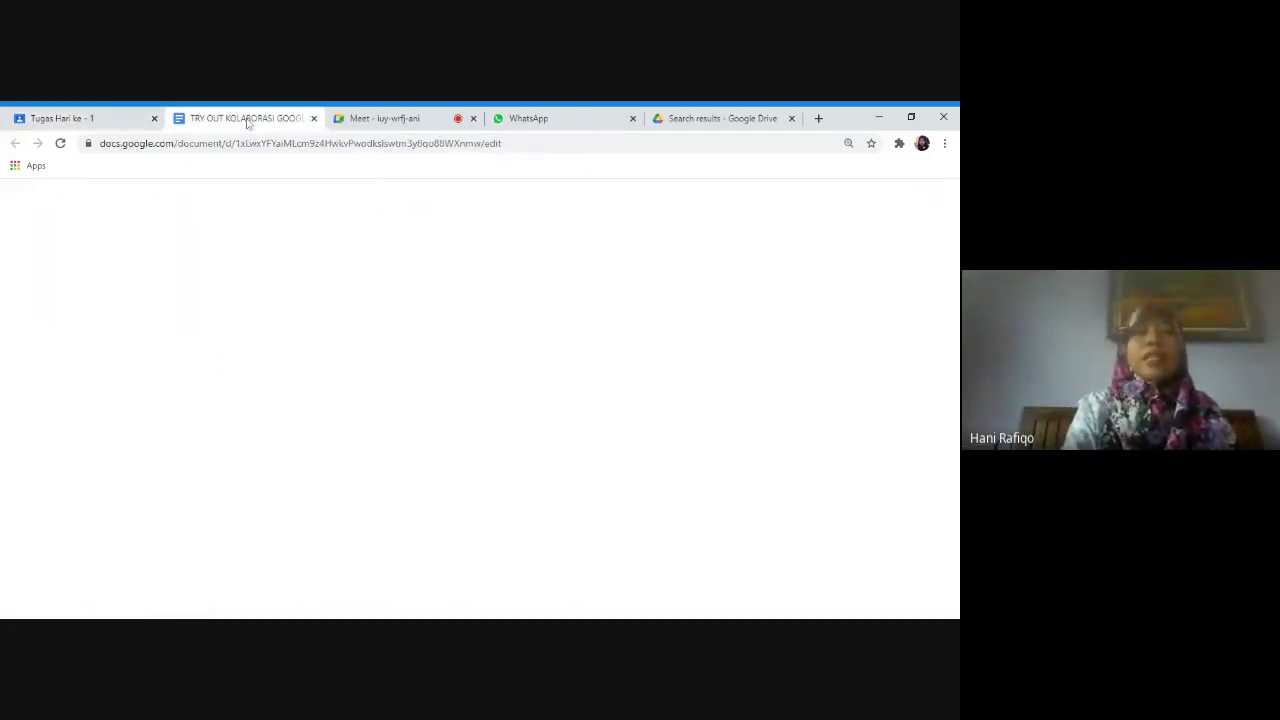
click(100, 119)
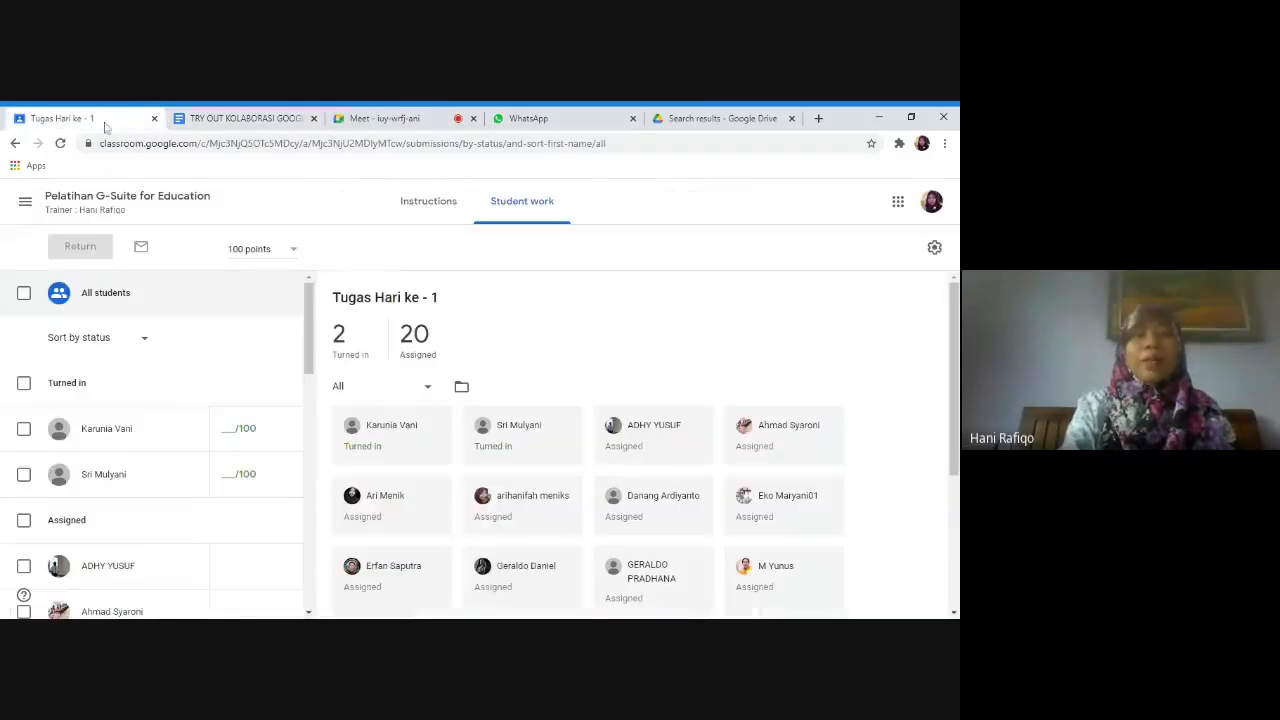
click(15, 143)
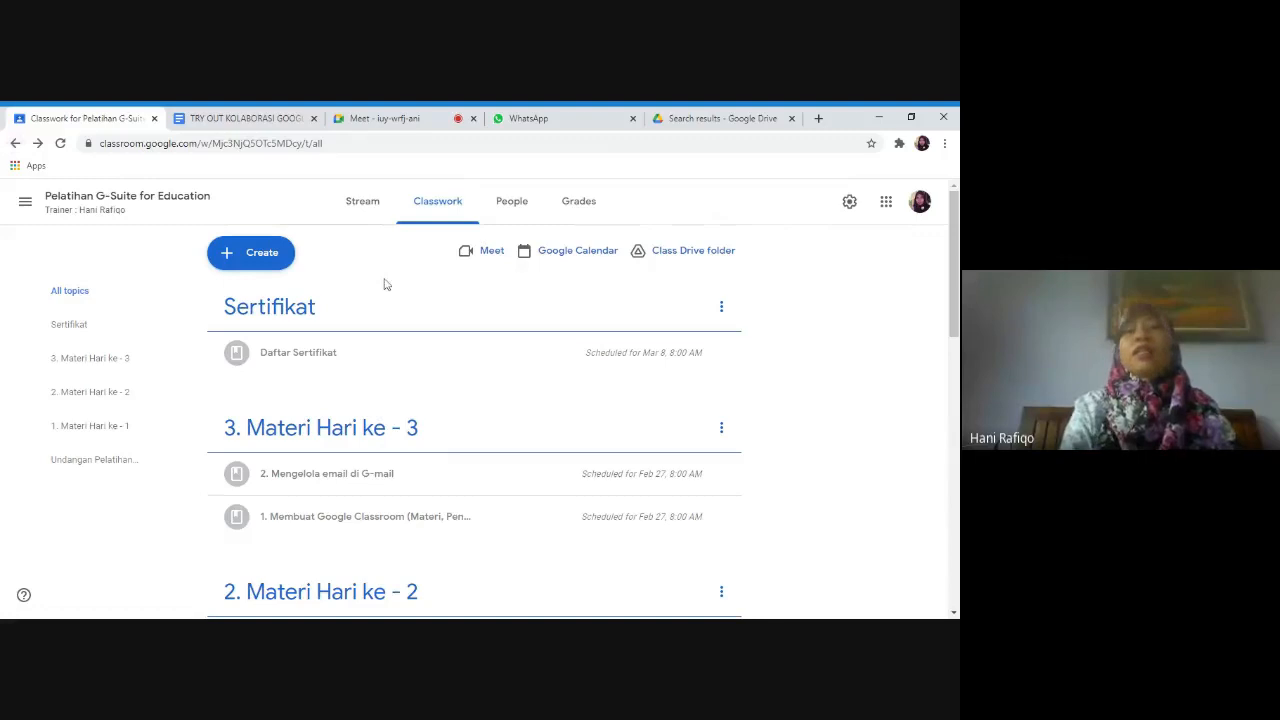
click(421, 120)
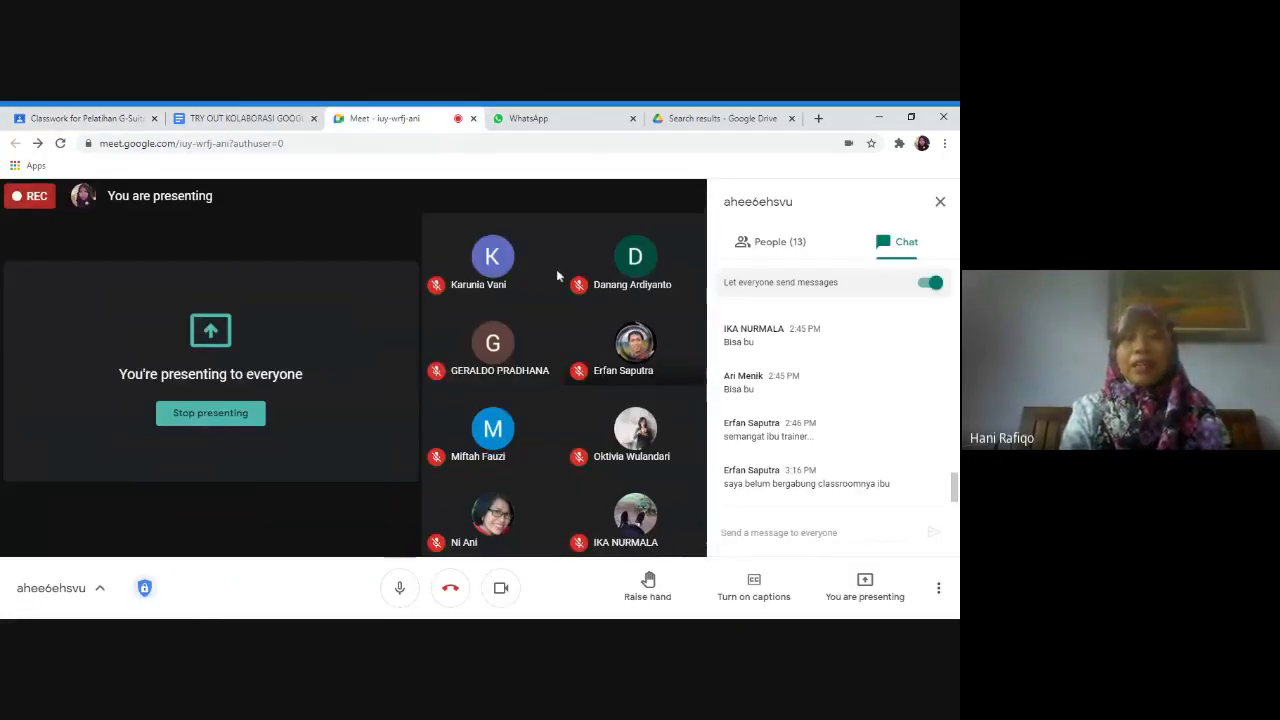
mouse_move(694, 467)
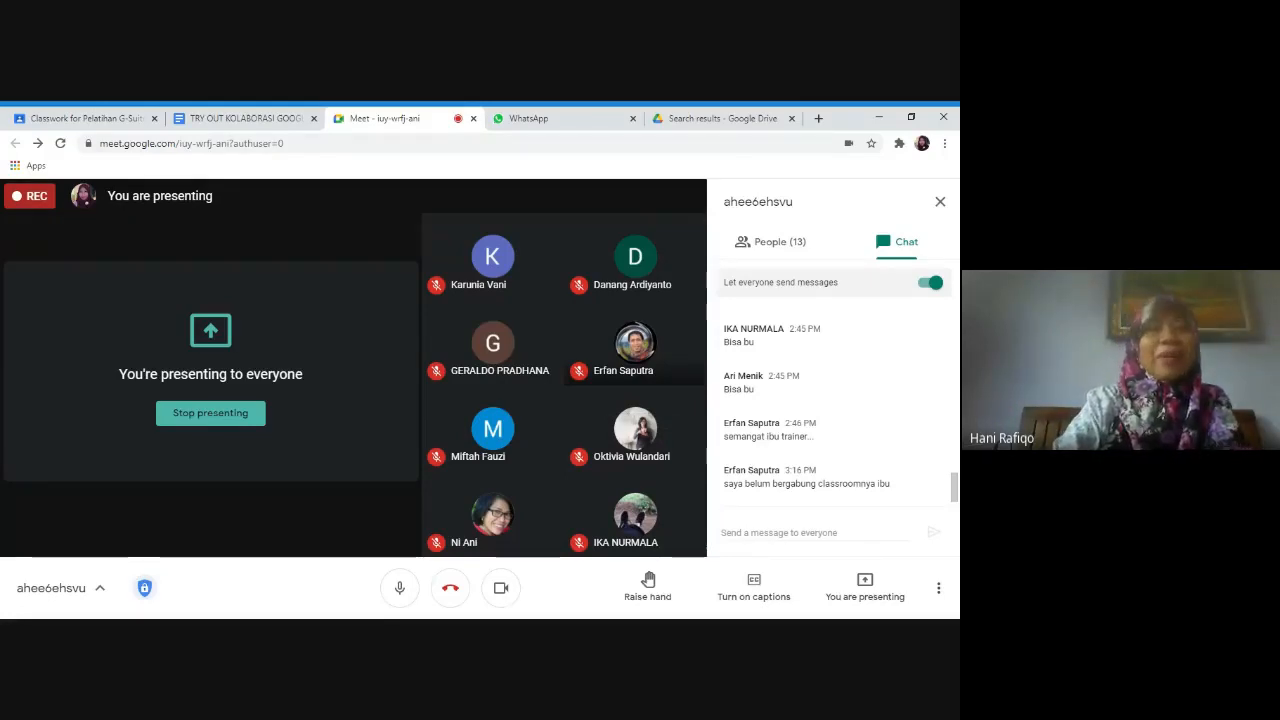
click(262, 119)
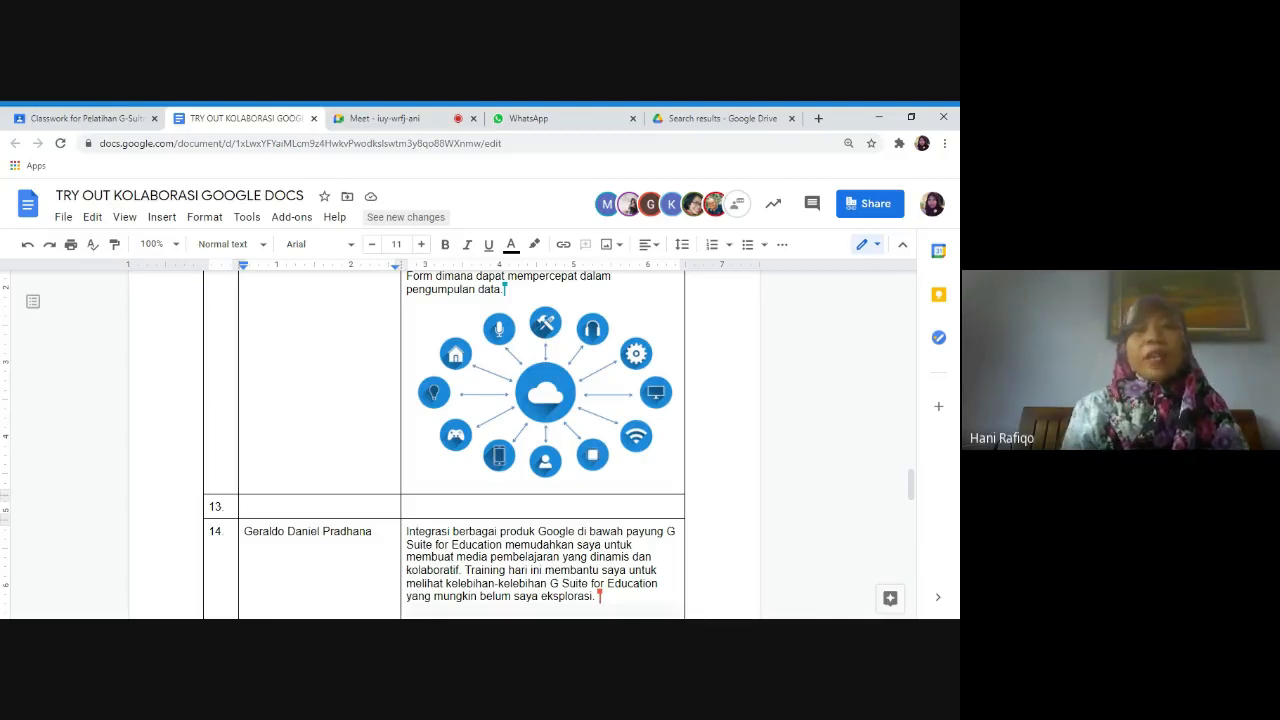
click(392, 114)
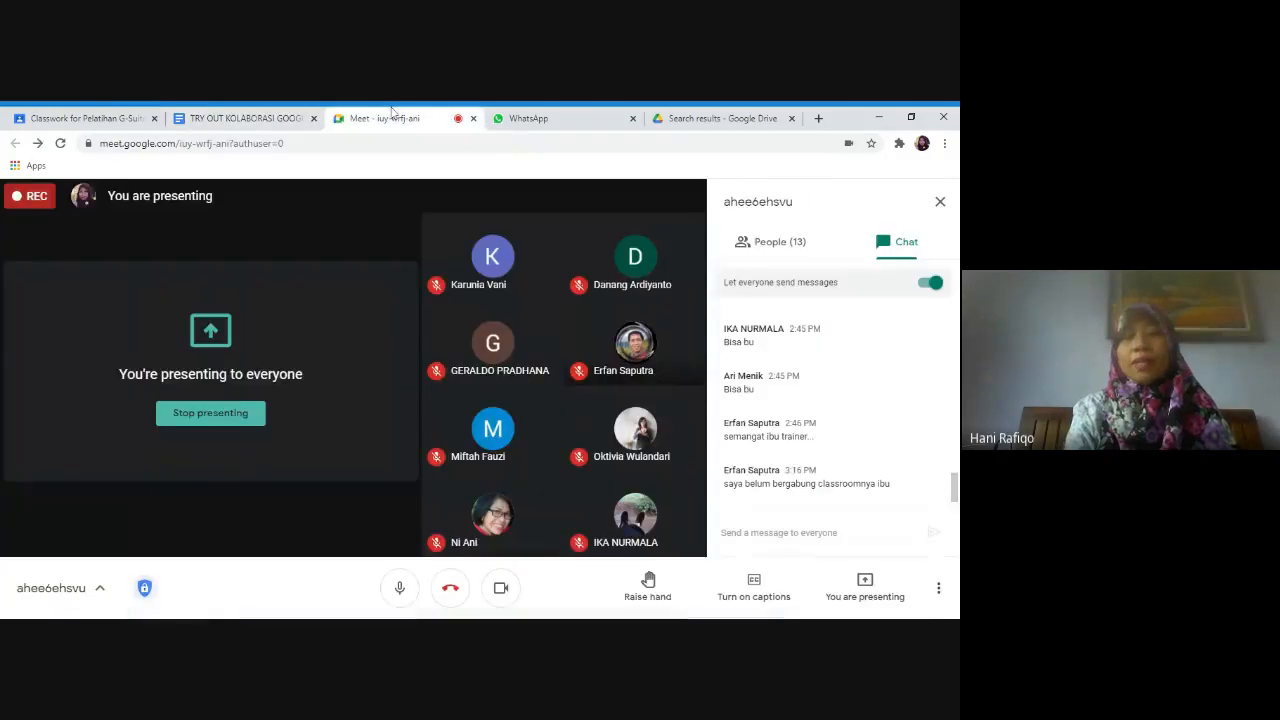